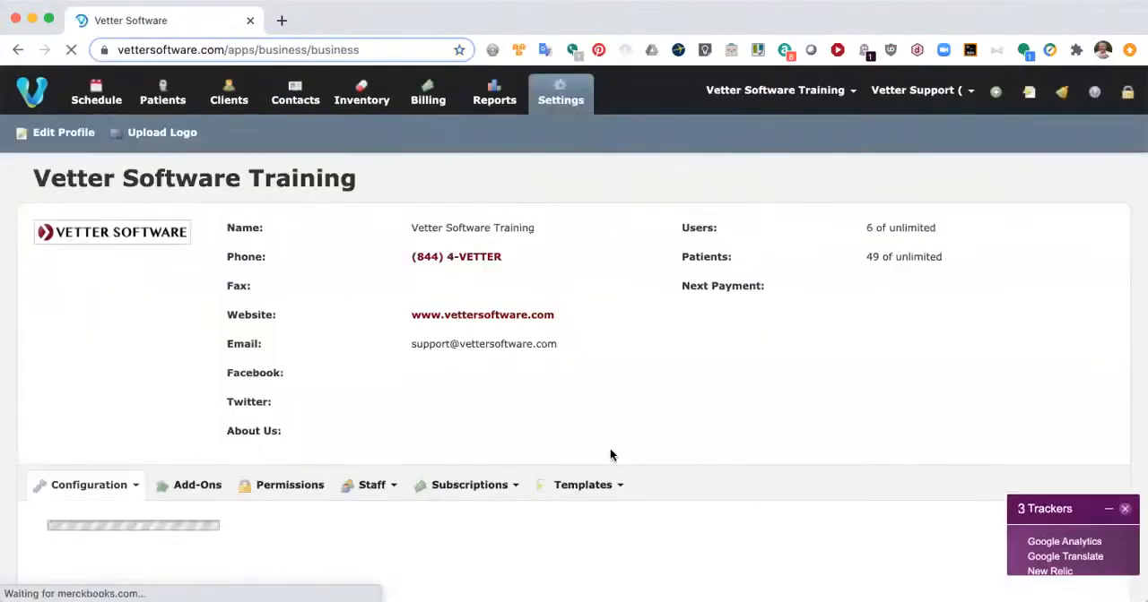
# Step: Create a new template titled "Test Exam Note" of type Medical Note
pyautogui.click(591, 485)
pyautogui.scroll(-3, 594, 485)
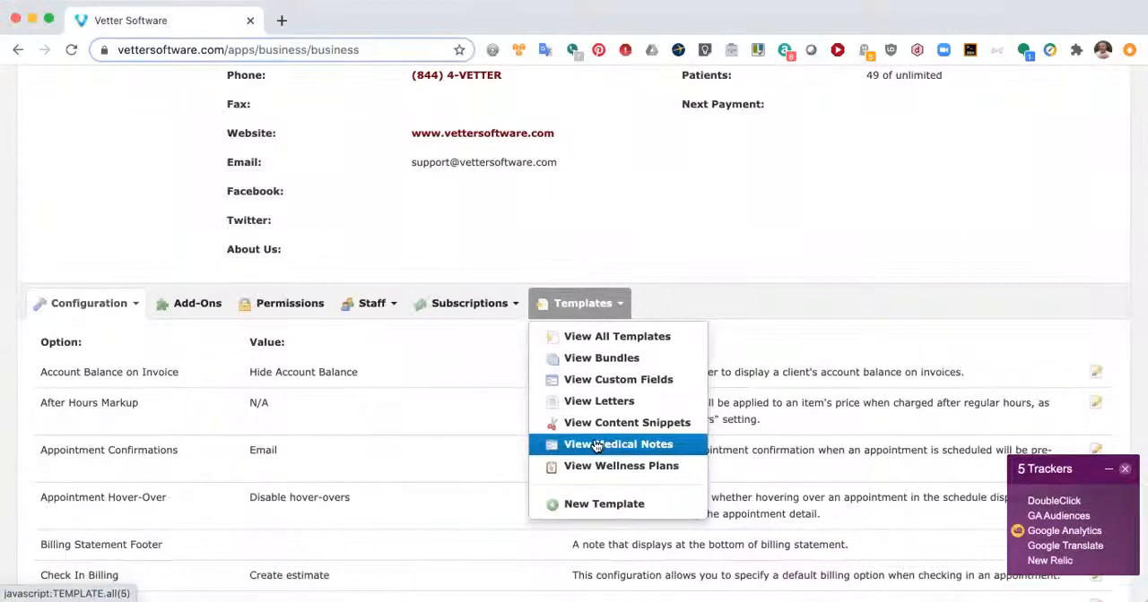
pyautogui.click(601, 506)
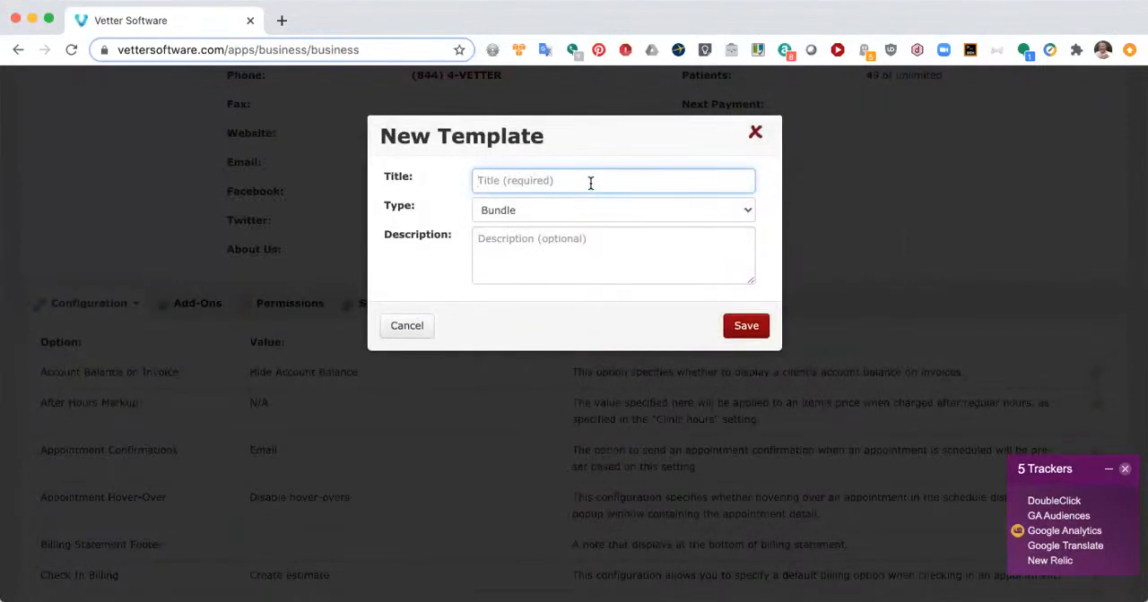
pyautogui.write('Test')
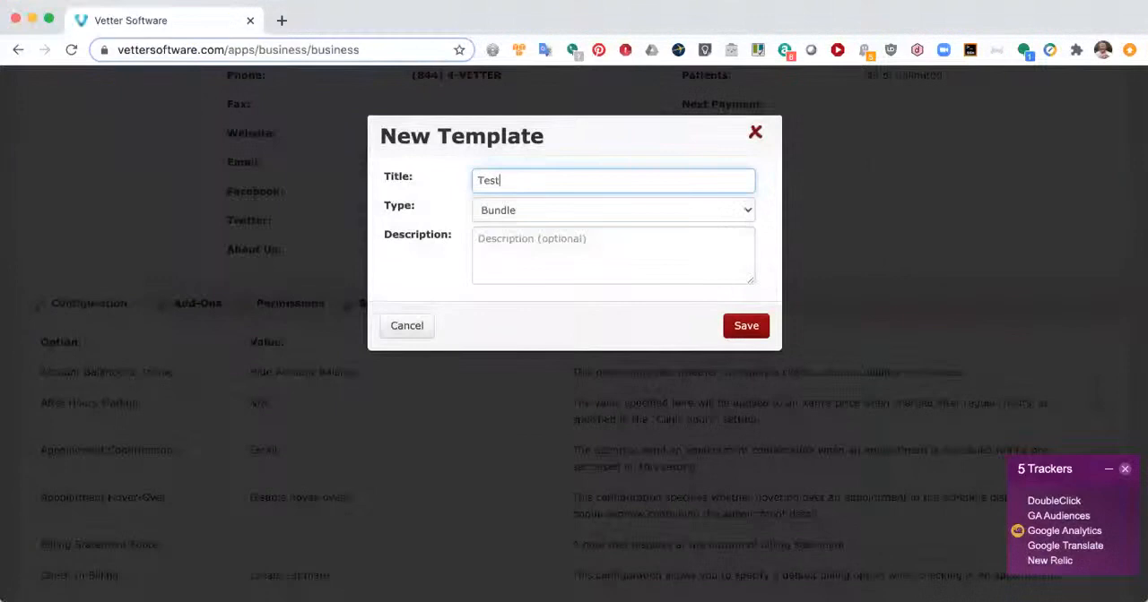
pyautogui.write(' Exam ')
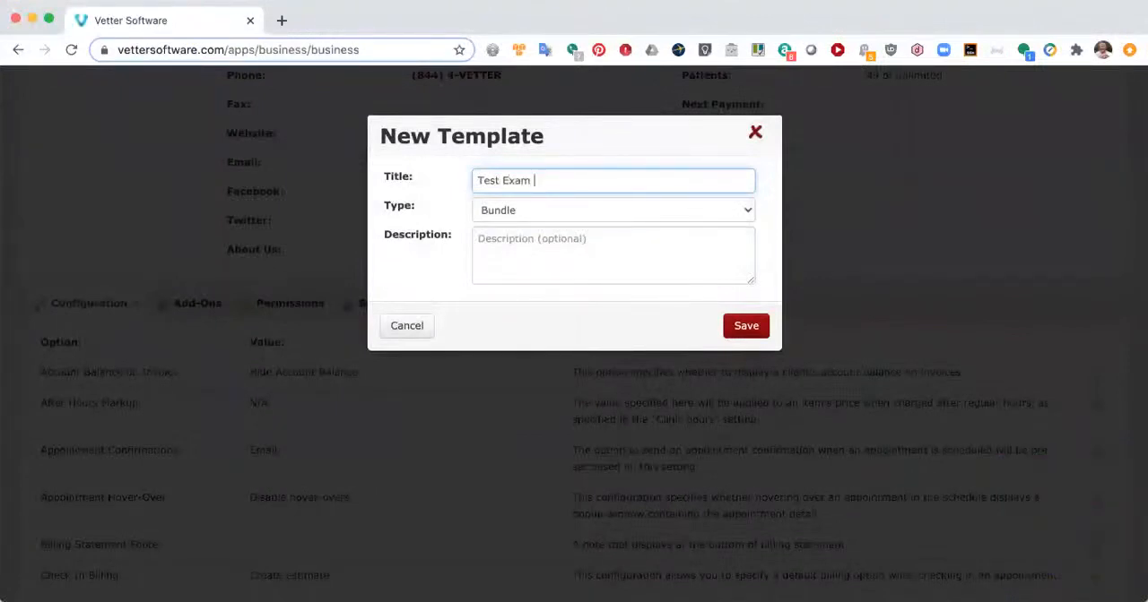
pyautogui.write('Note')
pyautogui.click(688, 215)
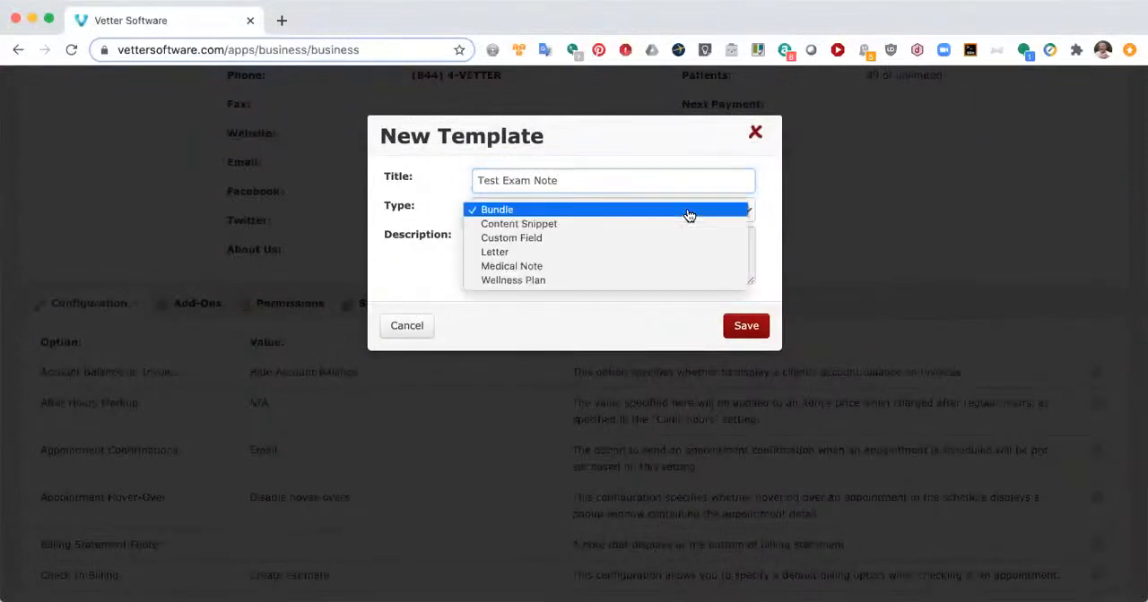
pyautogui.click(645, 266)
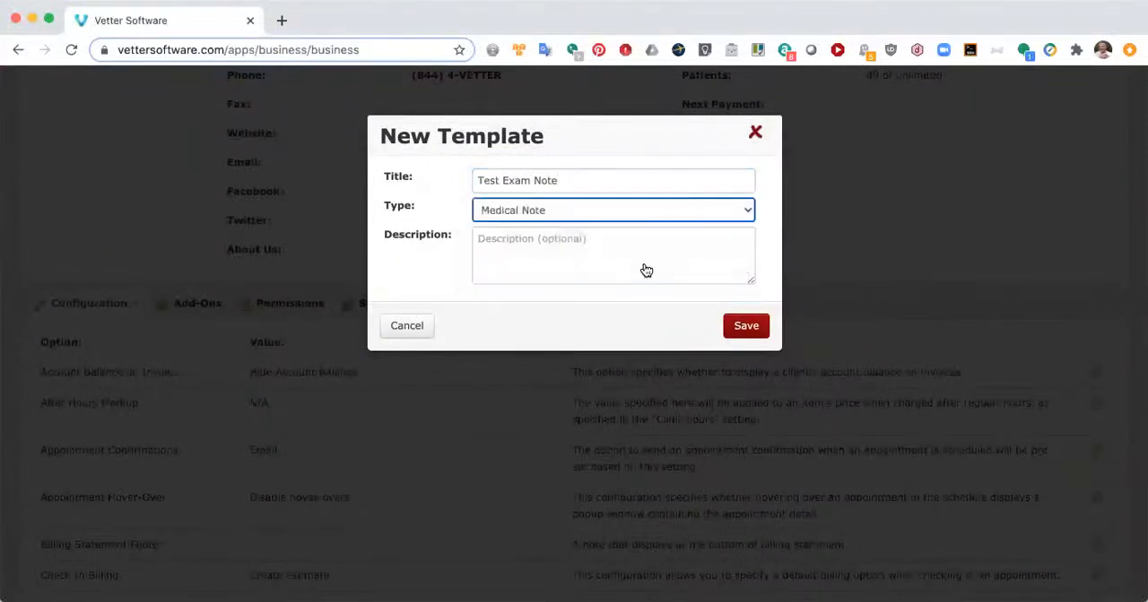
pyautogui.click(746, 328)
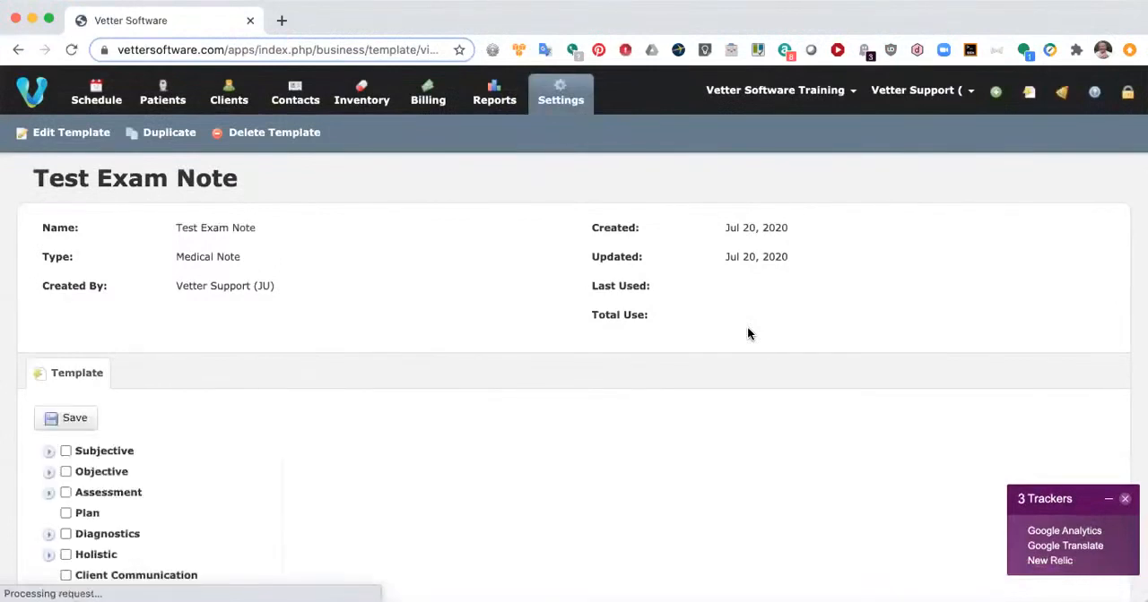
# Step: Open the template's title and description for editing and save them as they are
pyautogui.scroll(-2, 659, 351)
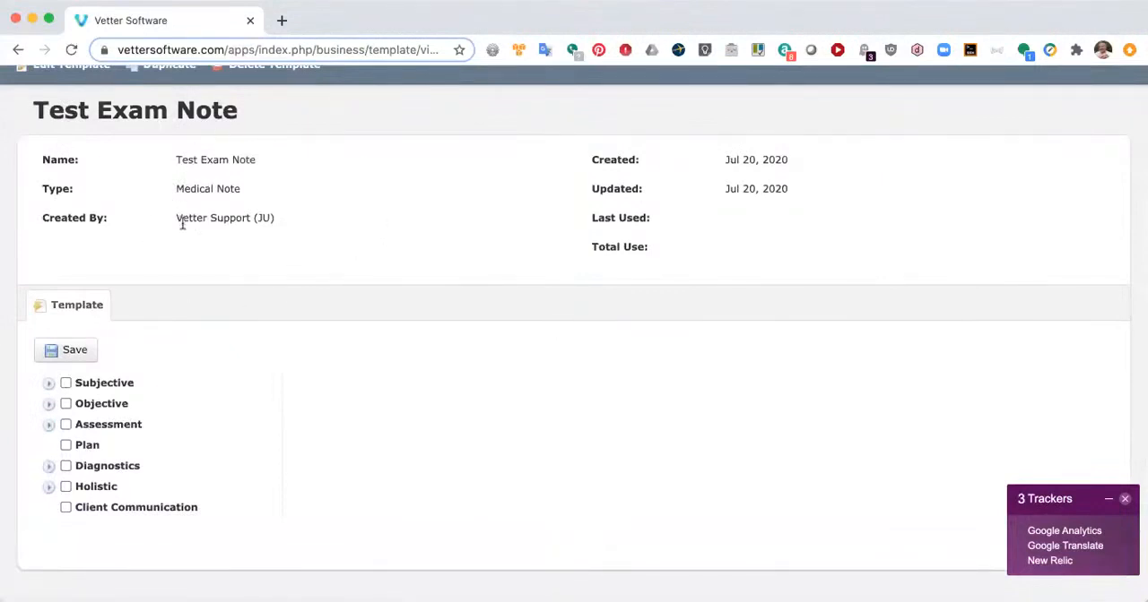
pyautogui.scroll(2, 211, 235)
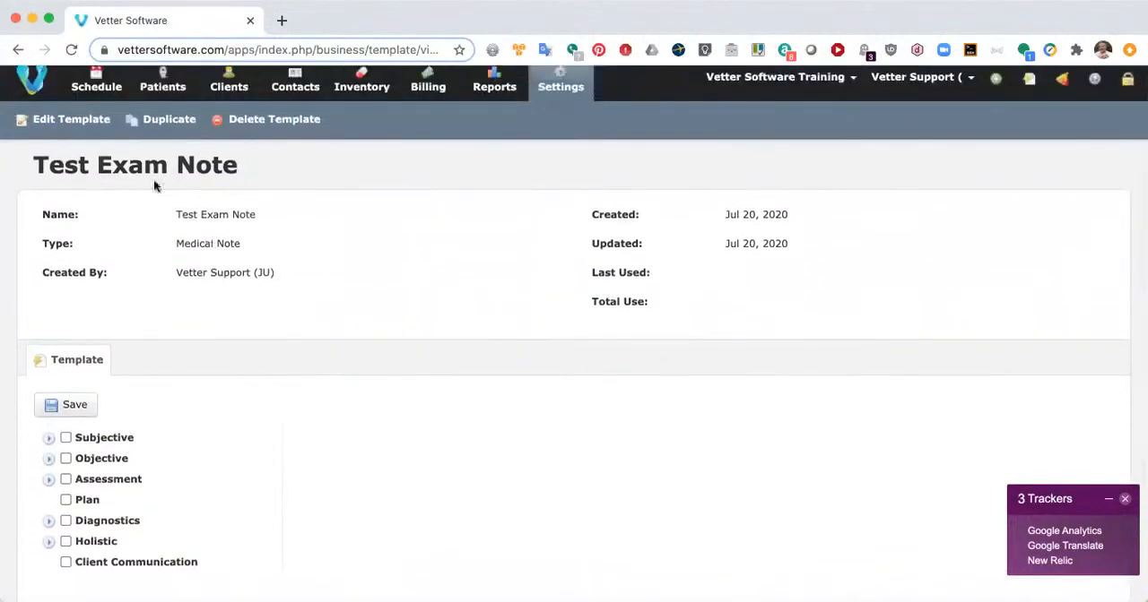
pyautogui.click(68, 124)
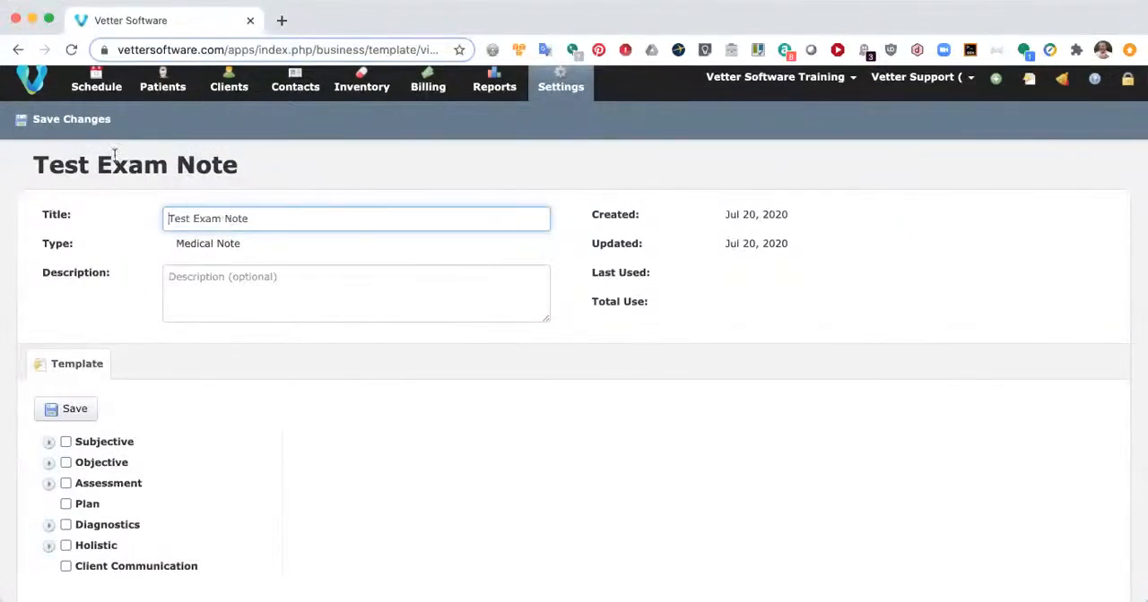
pyautogui.click(93, 120)
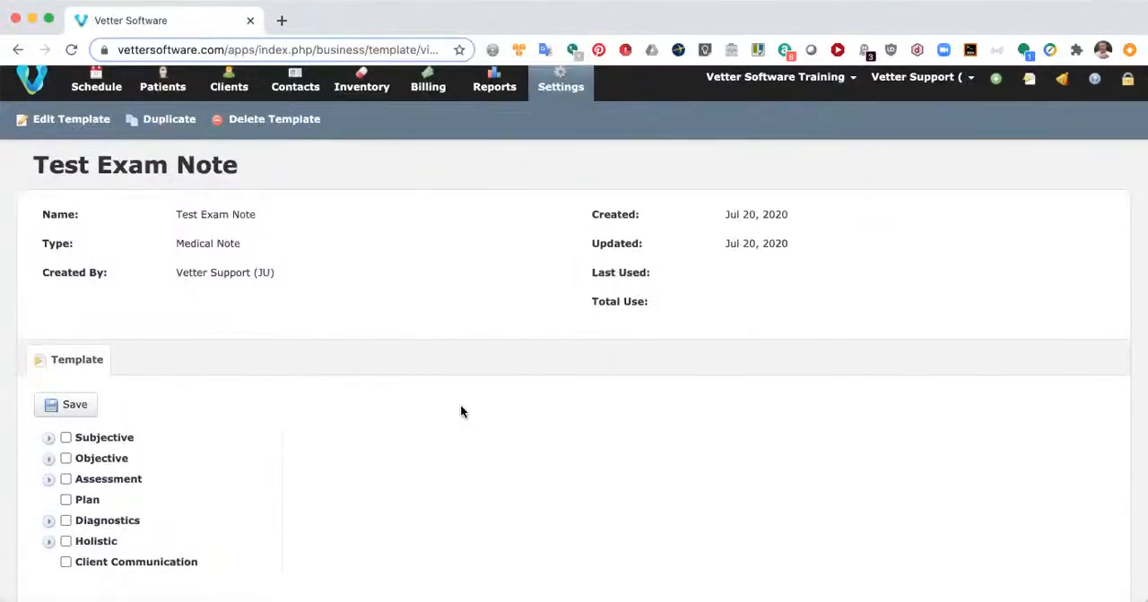
# Step: Expand the Subjective section, include all of it in the template to preview its fields, and deselect the whole section
pyautogui.scroll(-3, 460, 411)
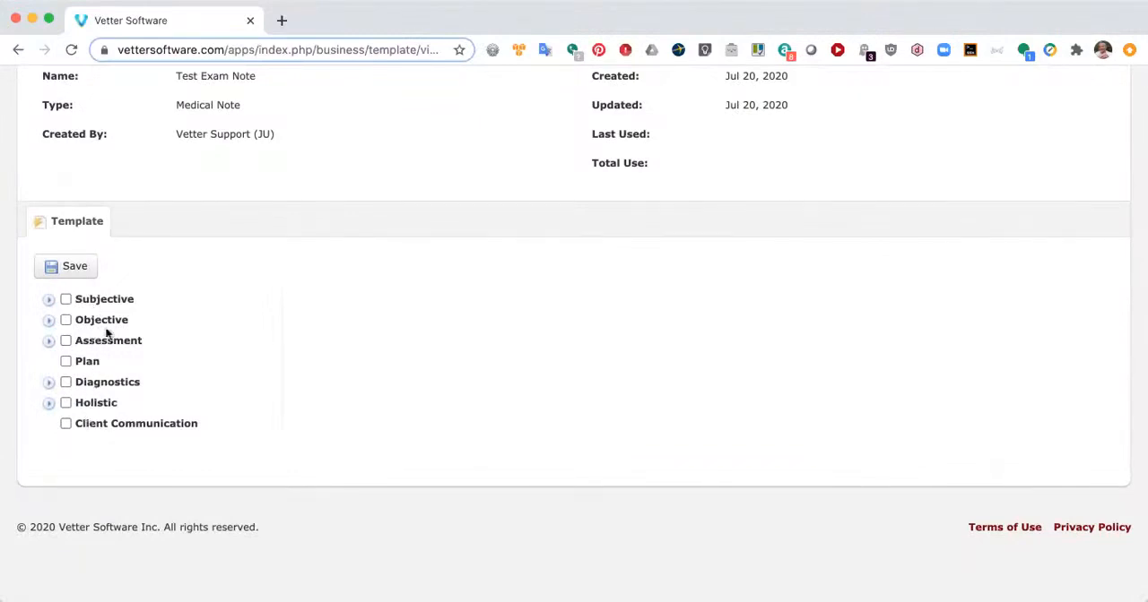
pyautogui.click(49, 302)
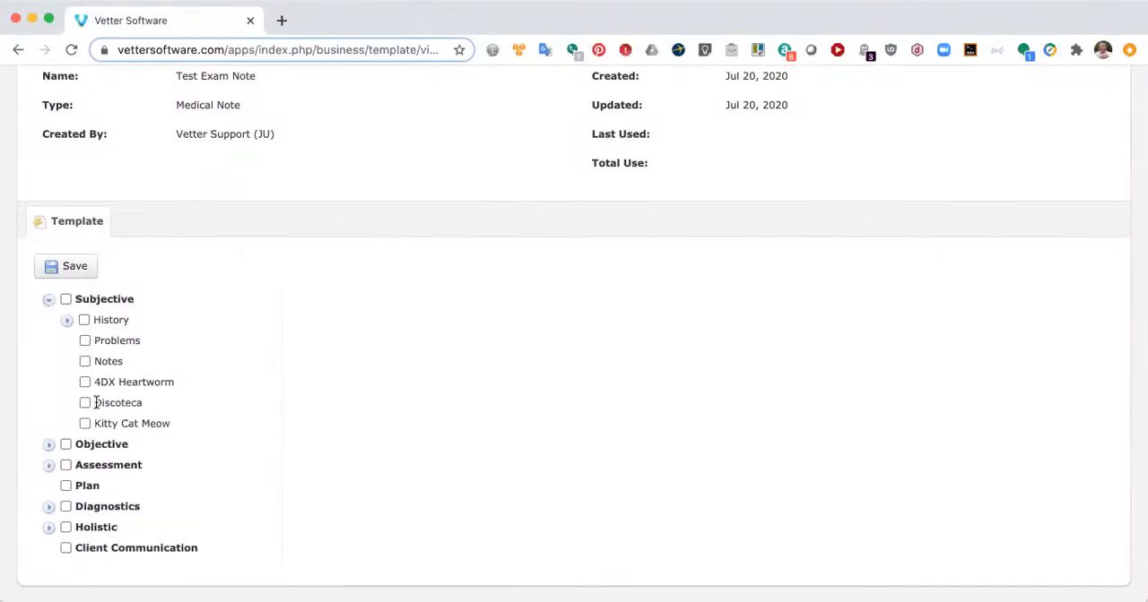
pyautogui.click(66, 301)
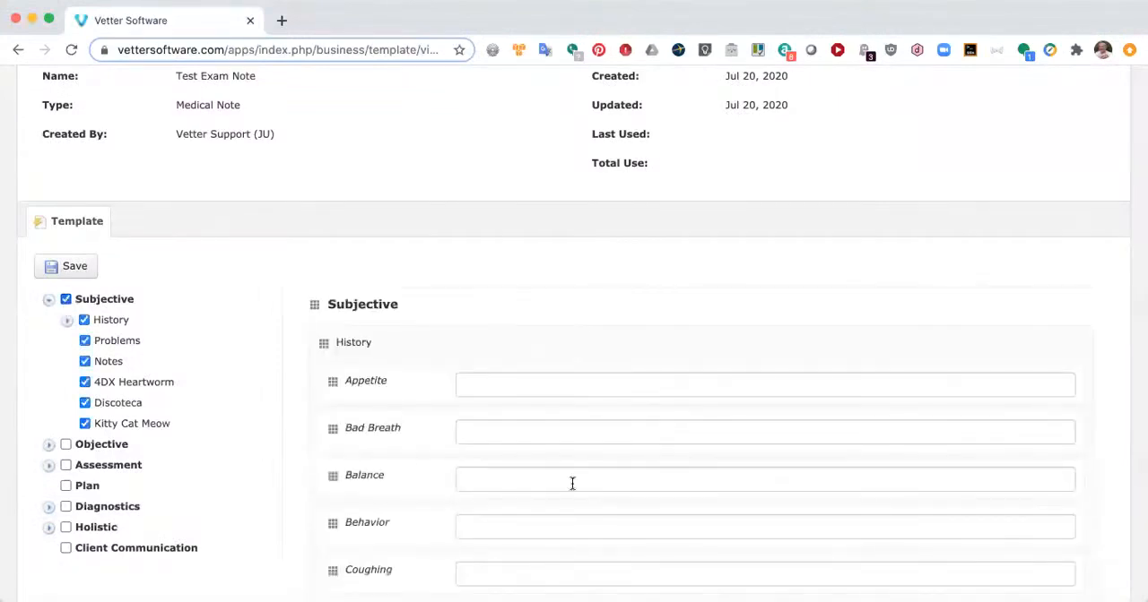
pyautogui.scroll(-5, 563, 285)
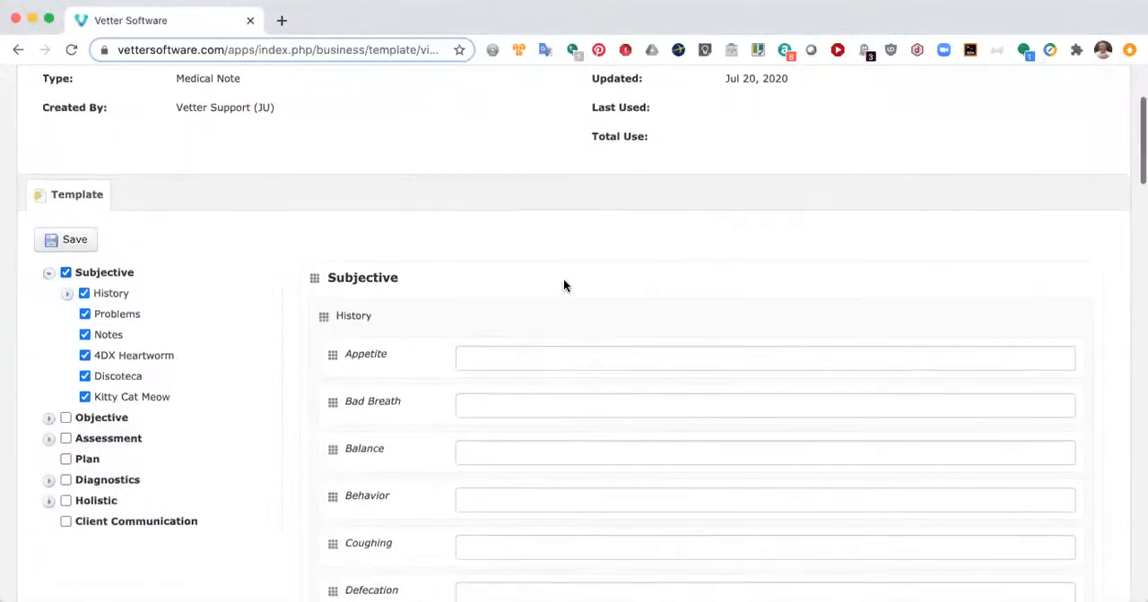
pyautogui.scroll(-2, 563, 280)
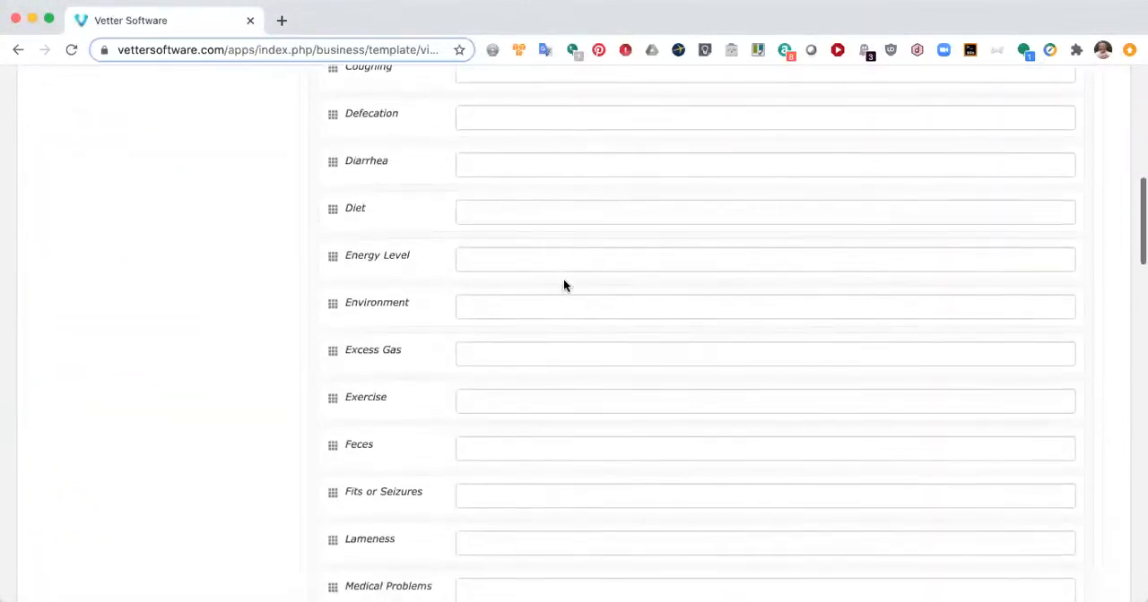
pyautogui.scroll(6, 563, 278)
pyautogui.scroll(2, 563, 285)
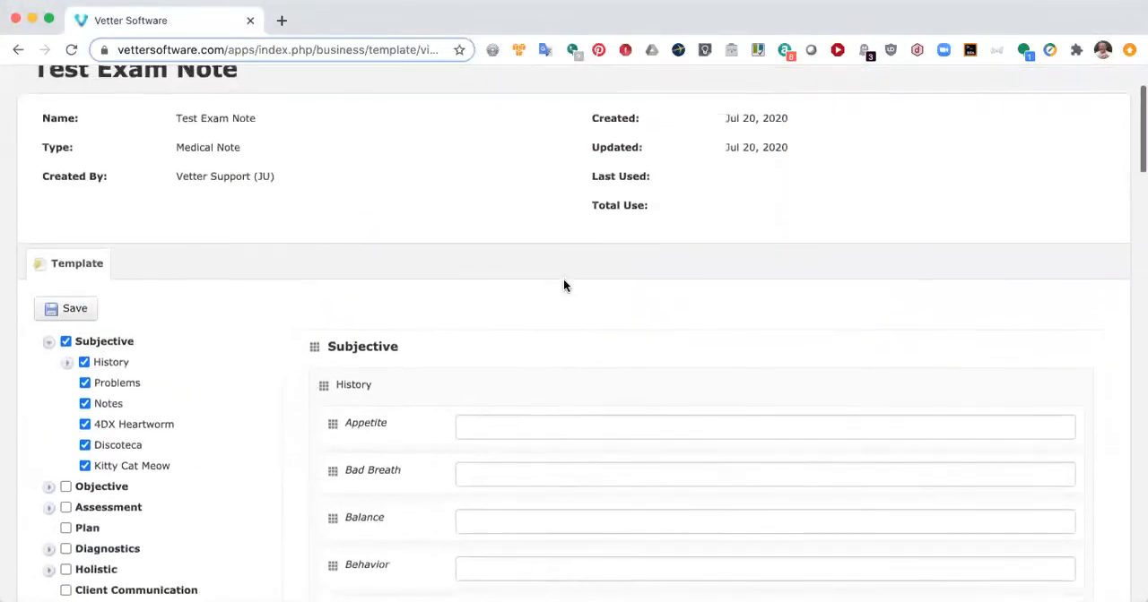
pyautogui.click(67, 344)
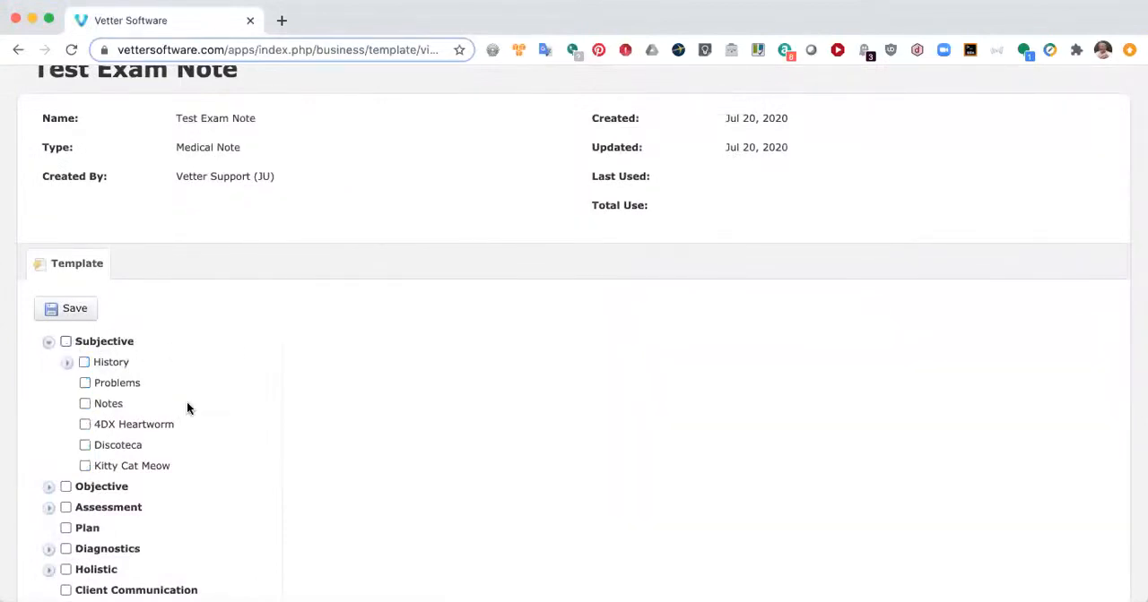
# Step: Examine the individual fields available under History in the Subjective section, and collapse the list
pyautogui.click(66, 362)
pyautogui.scroll(-5, 163, 416)
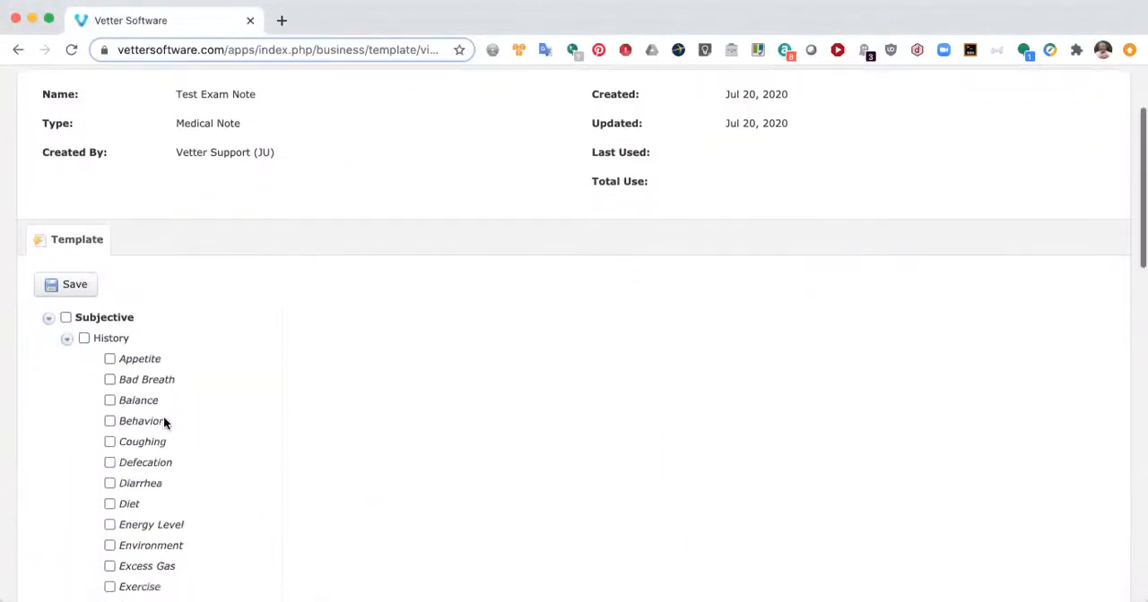
pyautogui.scroll(-5, 163, 416)
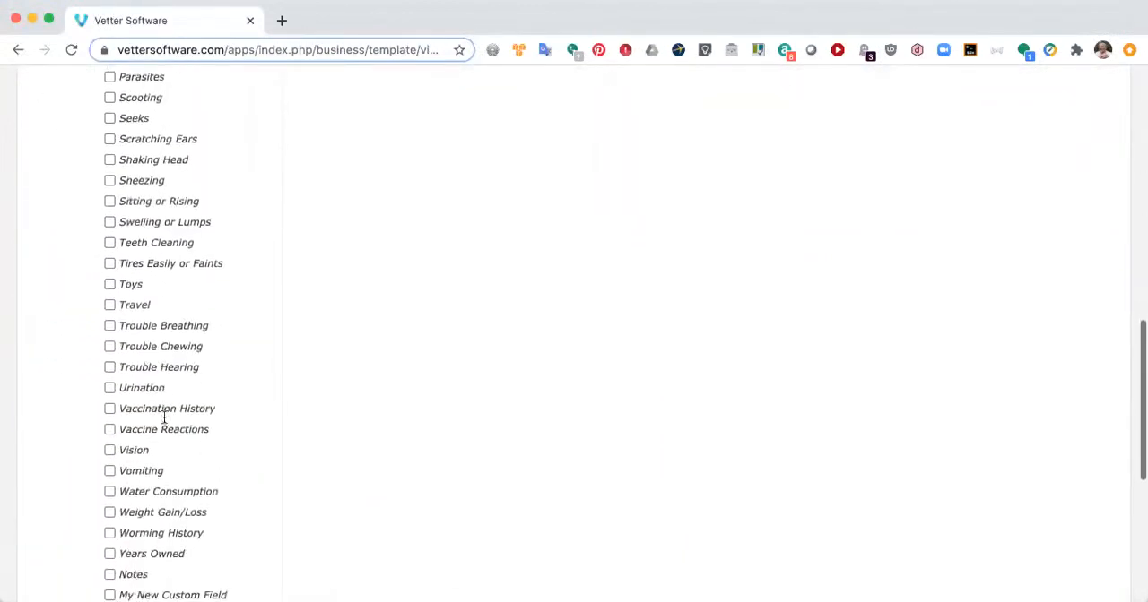
pyautogui.scroll(6, 164, 416)
pyautogui.scroll(2, 163, 416)
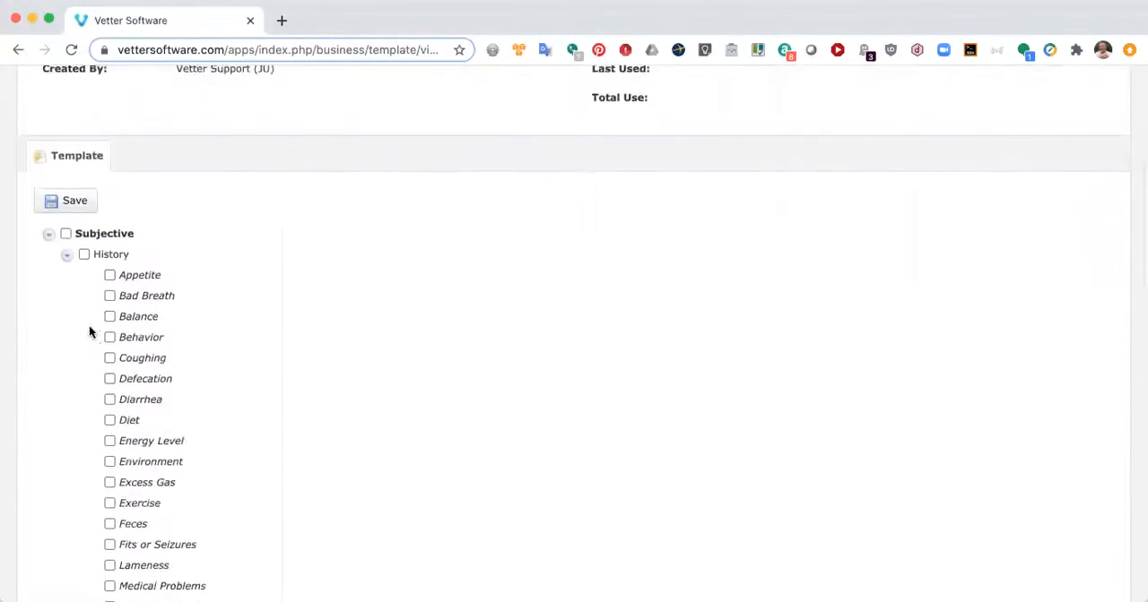
pyautogui.click(67, 255)
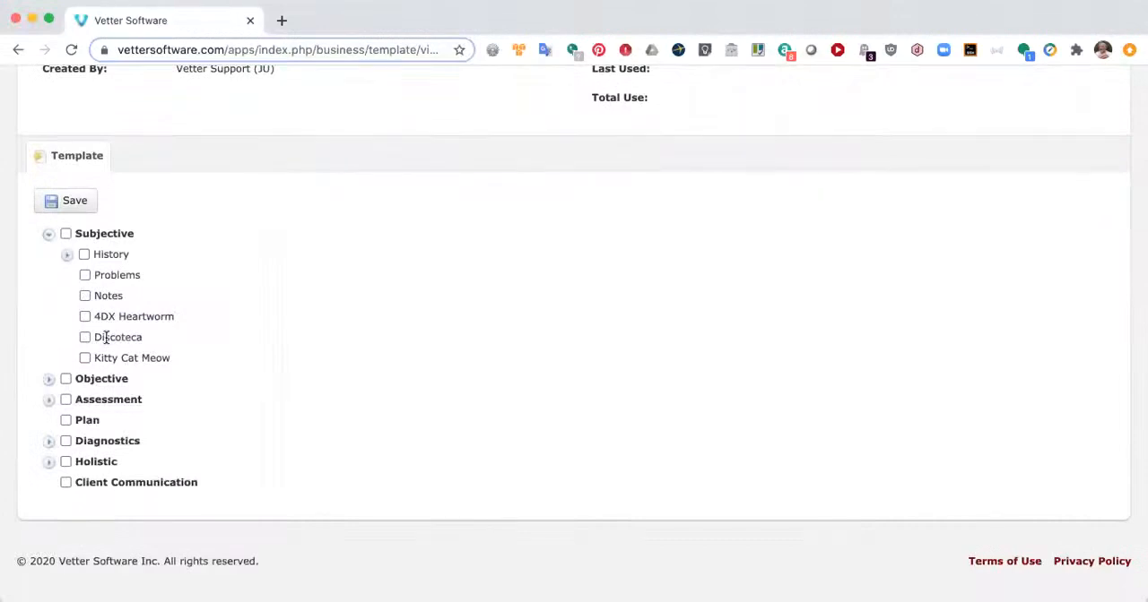
# Step: Add Problems, Notes and Kitty Cat Meow from the Subjective section to the template, and view Kitty Cat Meow's choices
pyautogui.click(85, 275)
pyautogui.click(85, 297)
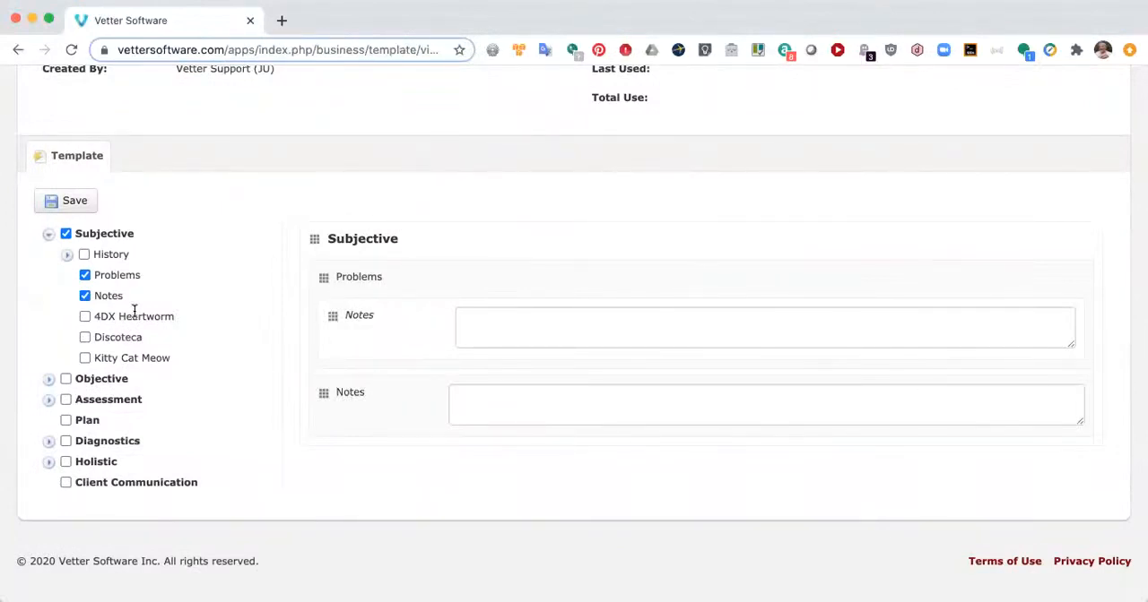
pyautogui.click(86, 358)
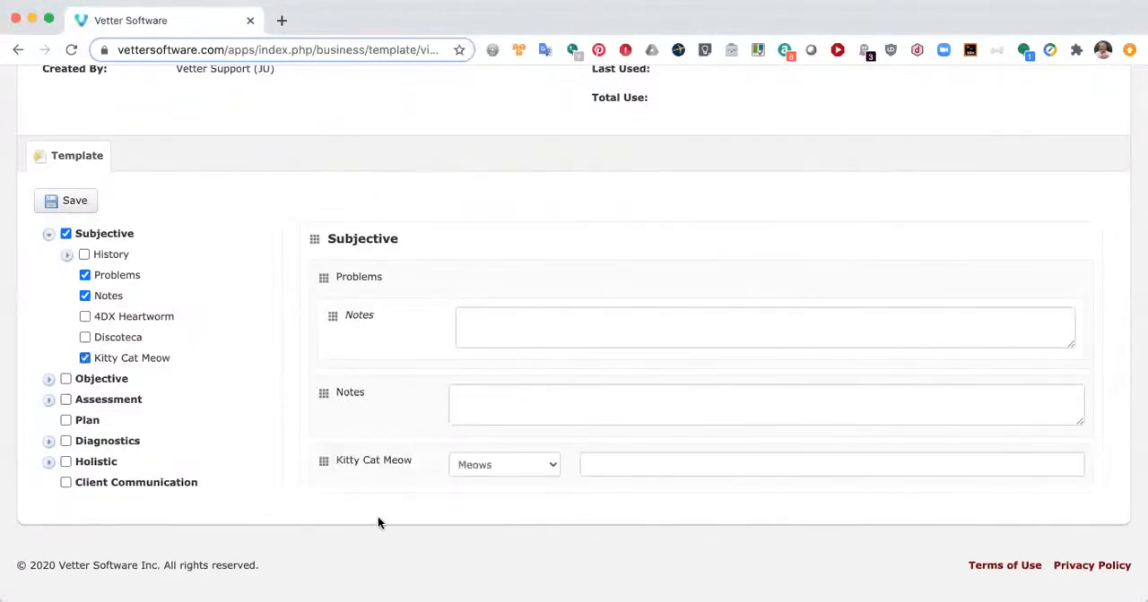
pyautogui.click(555, 470)
pyautogui.click(490, 509)
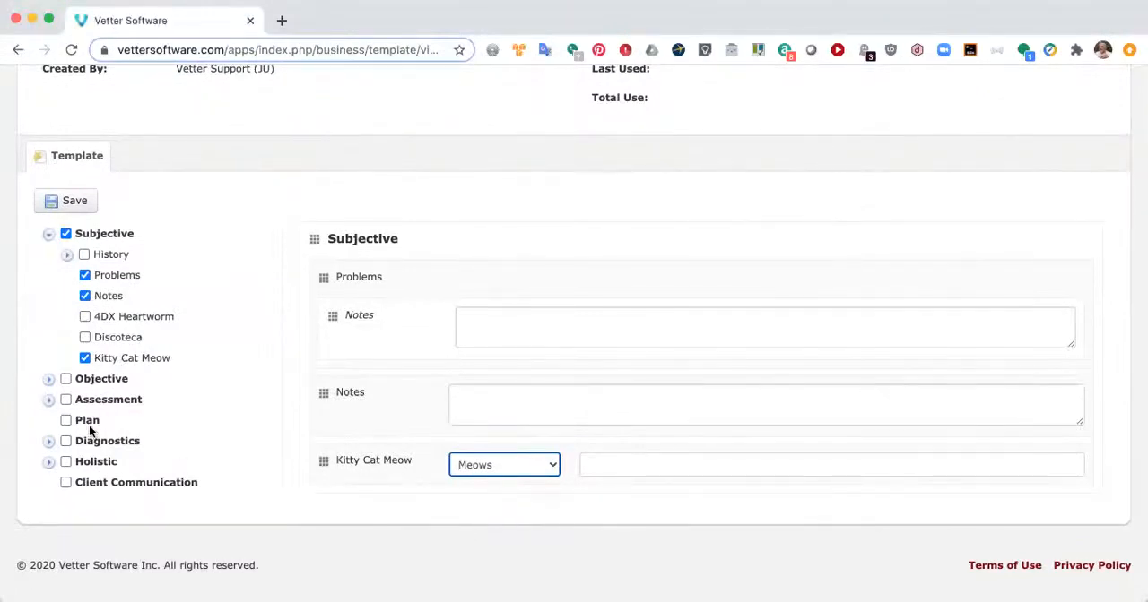
# Step: Expand Reproductive in the Objective section and add its Centrifuge and Cooled Storage groups to the template
pyautogui.scroll(-2, 236, 368)
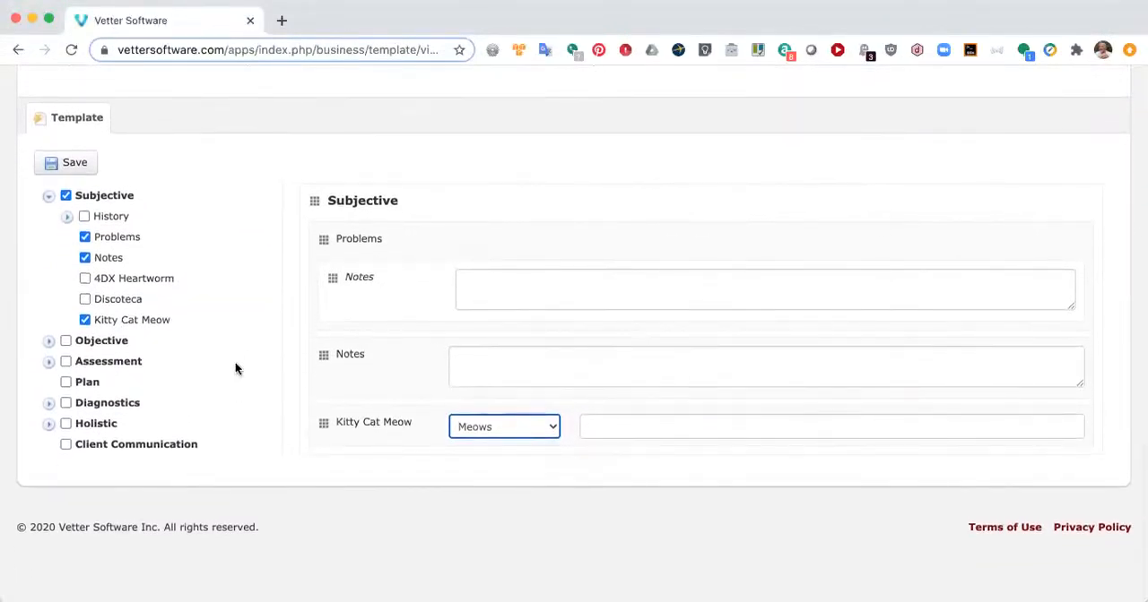
pyautogui.click(48, 340)
pyautogui.scroll(-1, 238, 382)
pyautogui.scroll(-3, 237, 377)
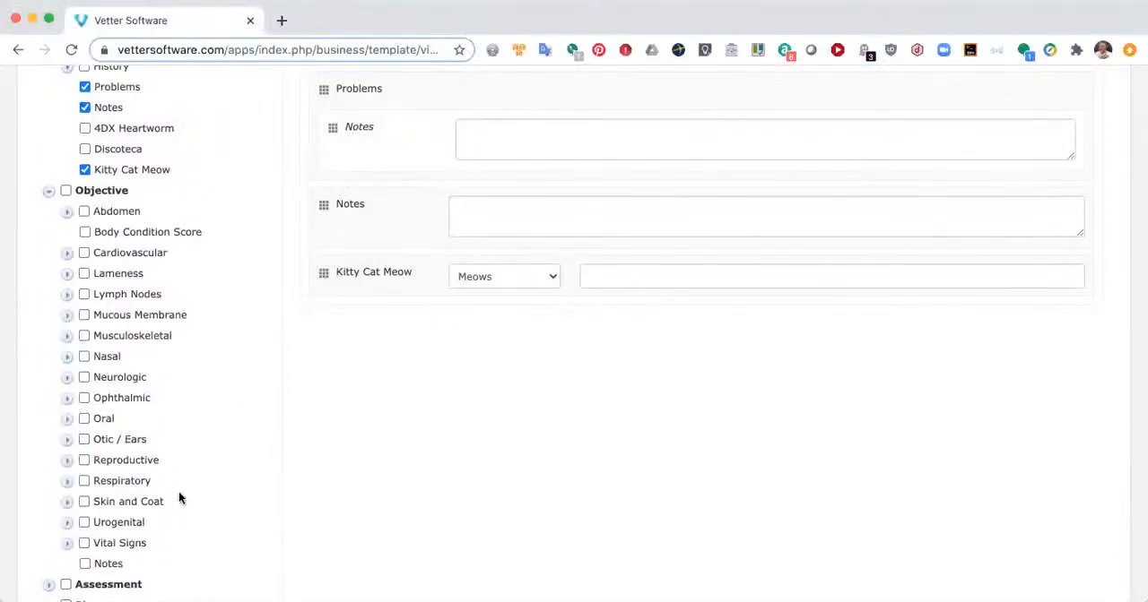
pyautogui.click(65, 462)
pyautogui.scroll(-3, 183, 441)
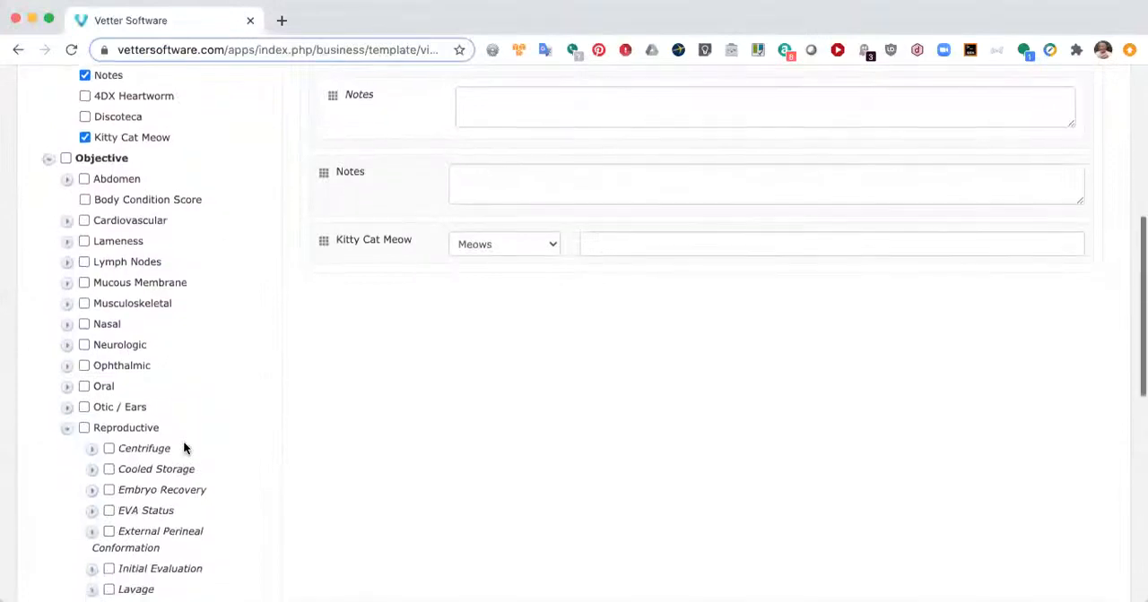
pyautogui.scroll(-1, 183, 441)
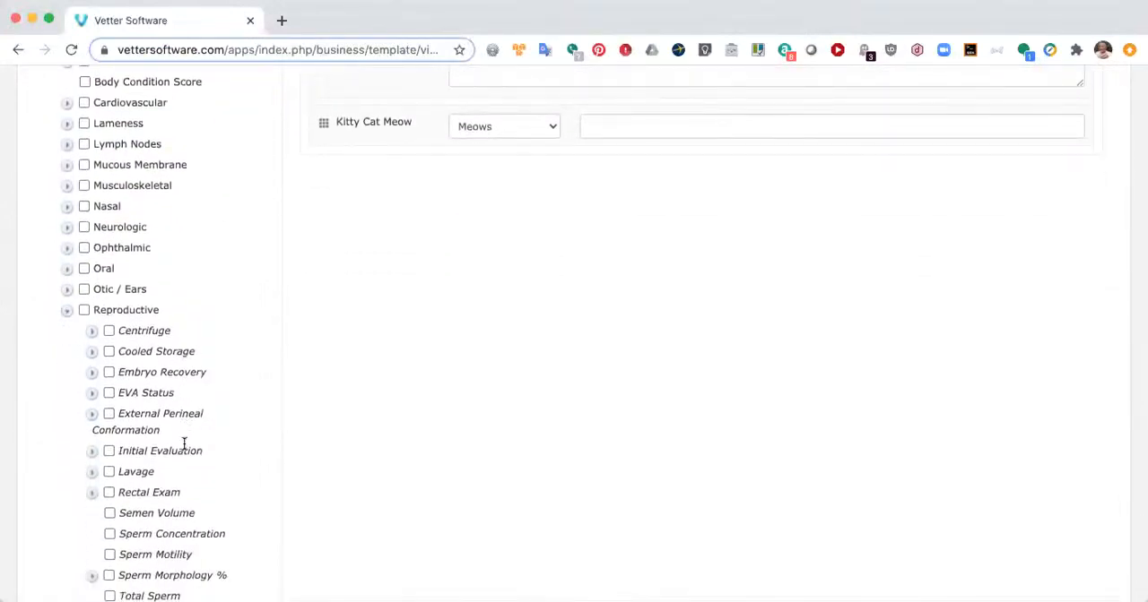
pyautogui.click(109, 332)
pyautogui.click(109, 351)
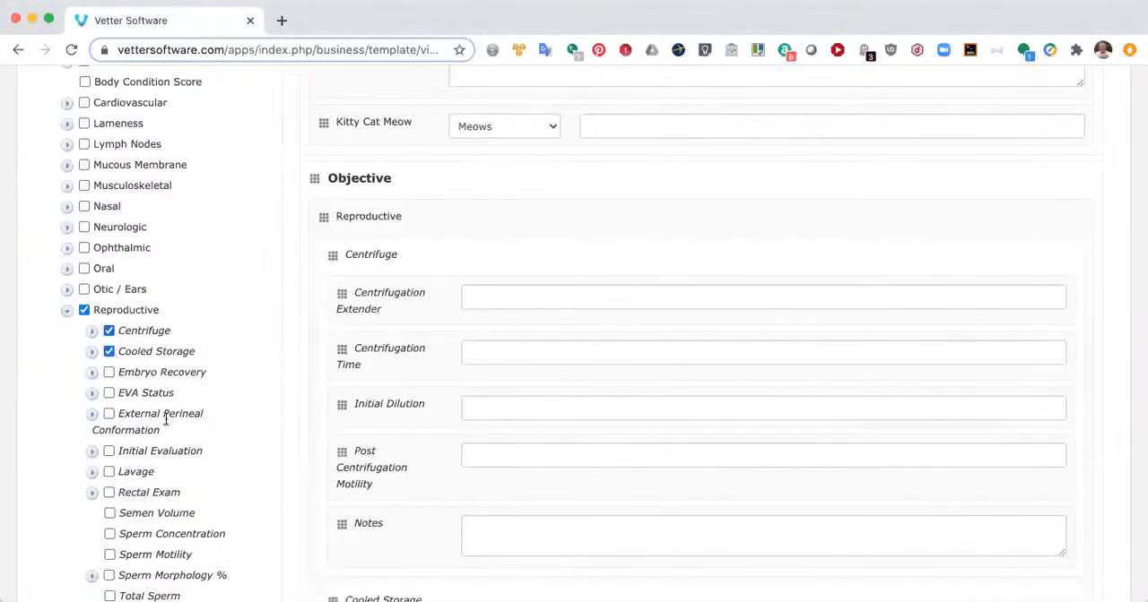
# Step: Add the Reproductive fields Semen Volume, Sperm Concentration, Sperm Motility, Sperm Morphology % and Total Sperm to the template
pyautogui.scroll(-2, 179, 442)
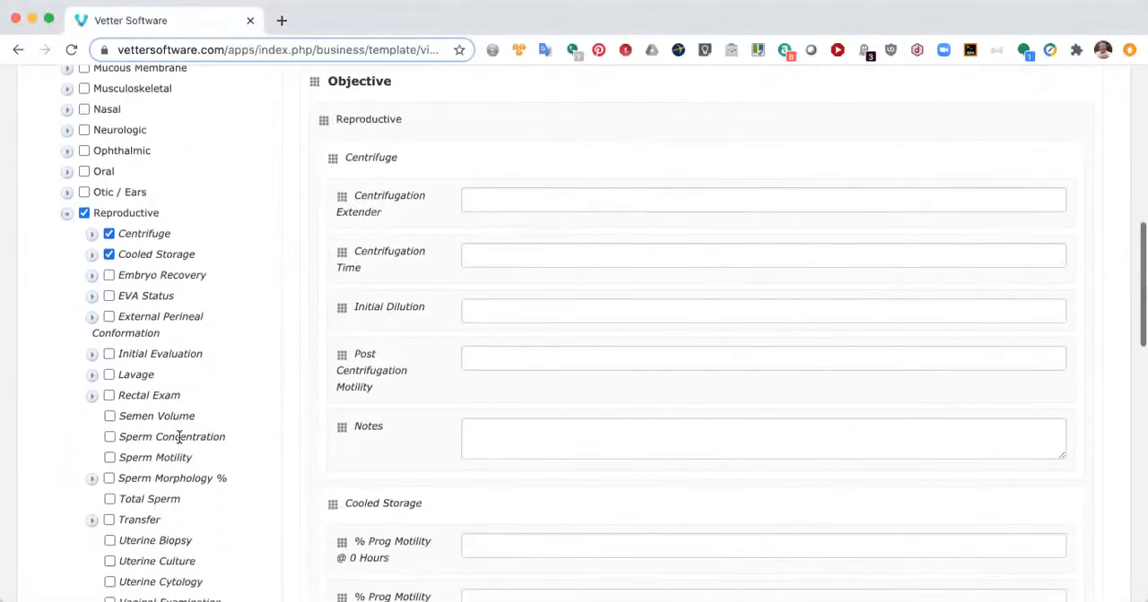
pyautogui.click(110, 416)
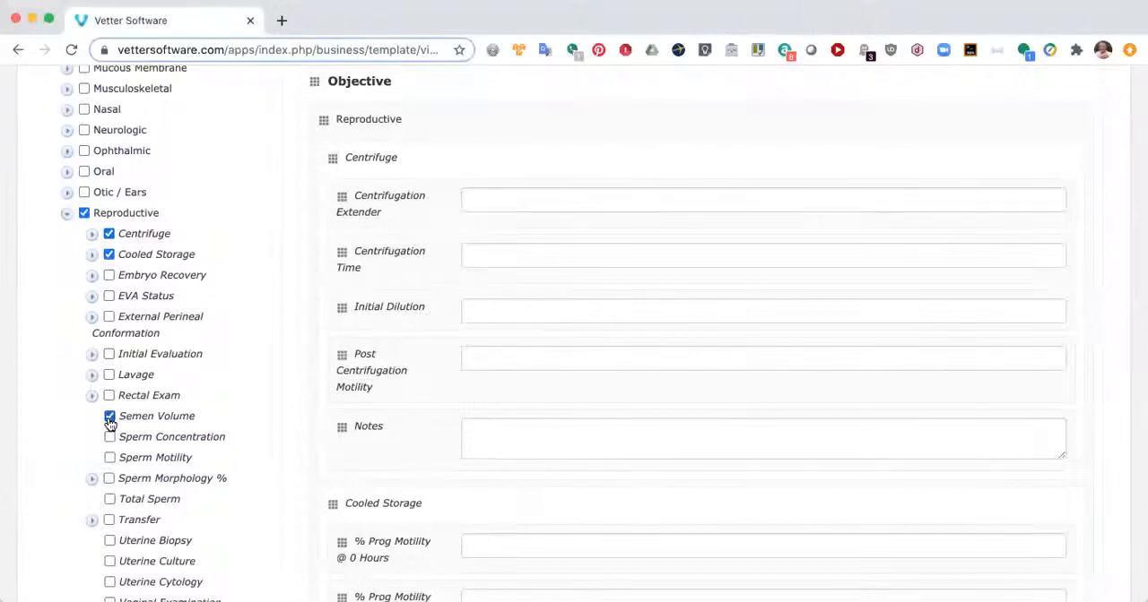
pyautogui.click(109, 438)
pyautogui.click(109, 458)
pyautogui.click(109, 480)
pyautogui.click(109, 499)
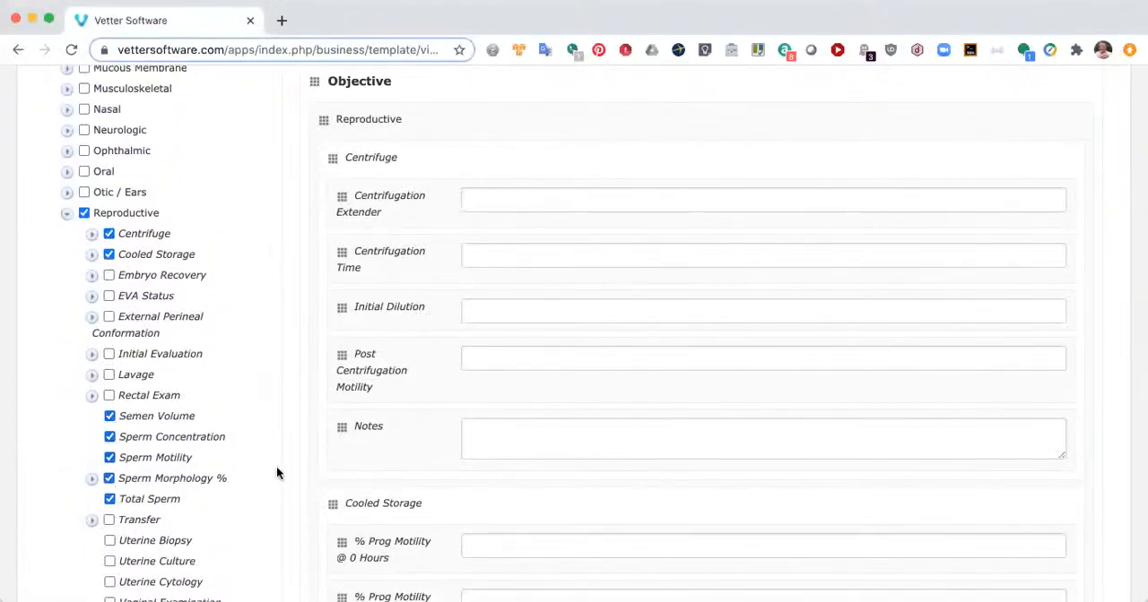
pyautogui.scroll(-5, 276, 474)
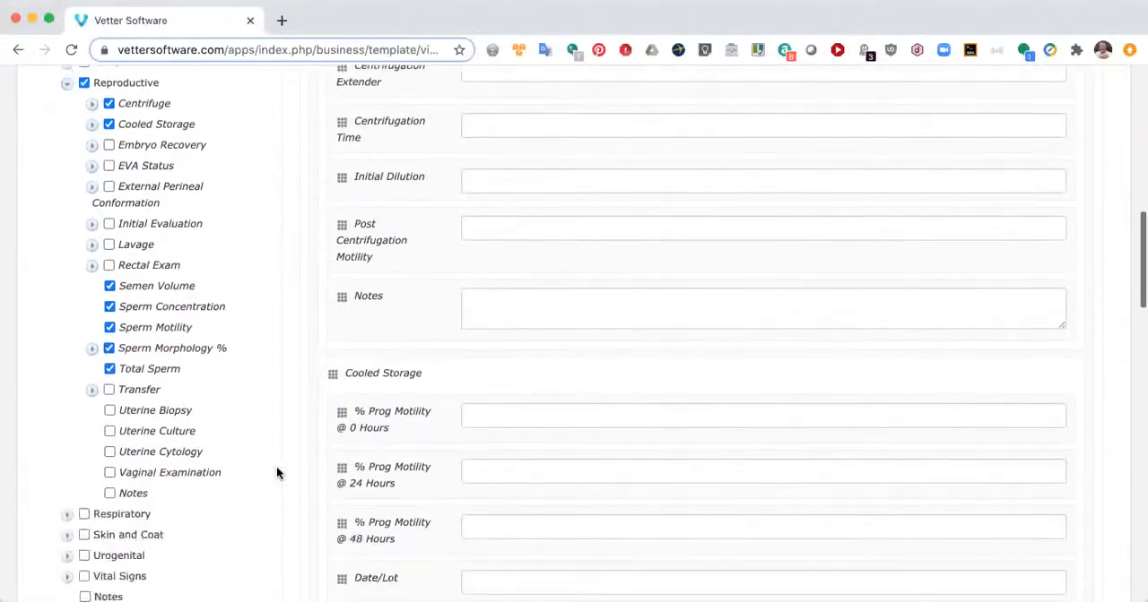
pyautogui.scroll(-8, 277, 473)
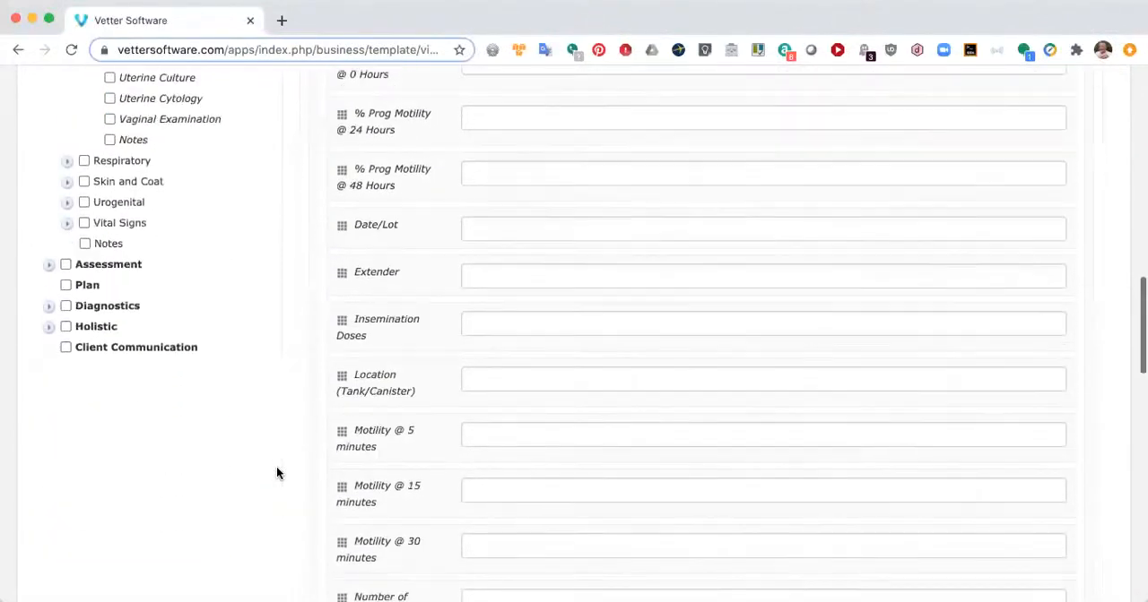
# Step: Remove the entire Reproductive group from the template's Objective section and collapse its field list
pyautogui.scroll(-7, 277, 474)
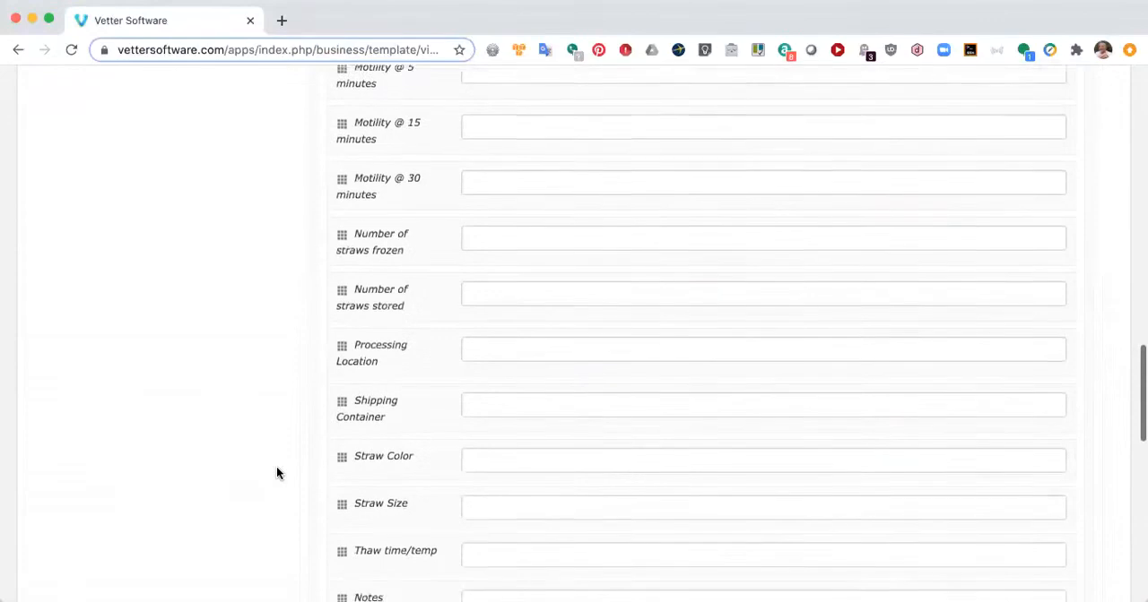
pyautogui.scroll(-5, 278, 473)
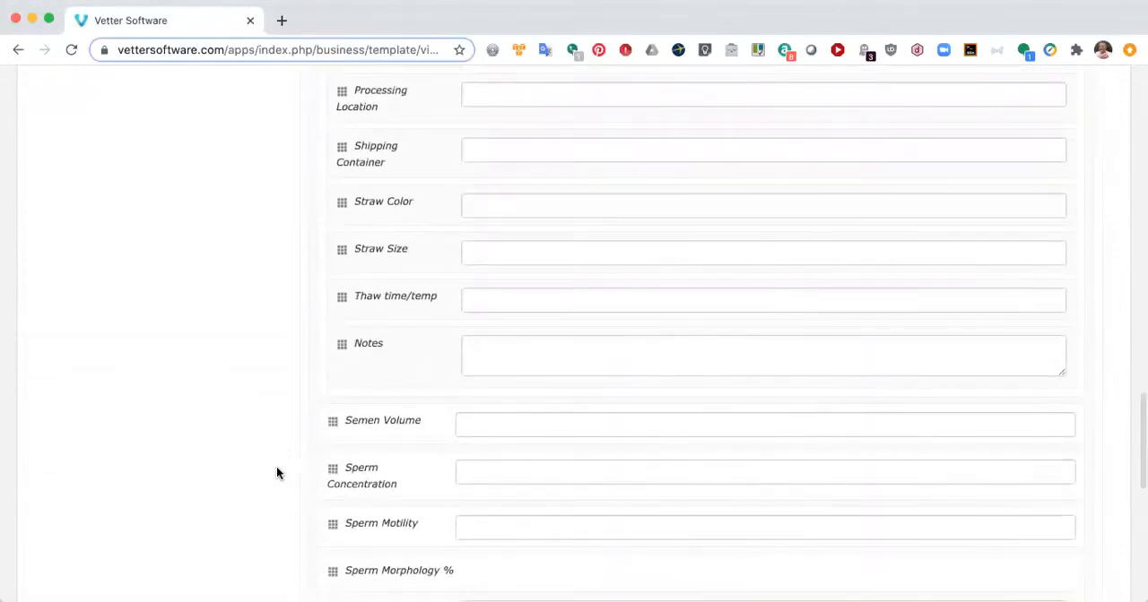
pyautogui.scroll(-4, 277, 473)
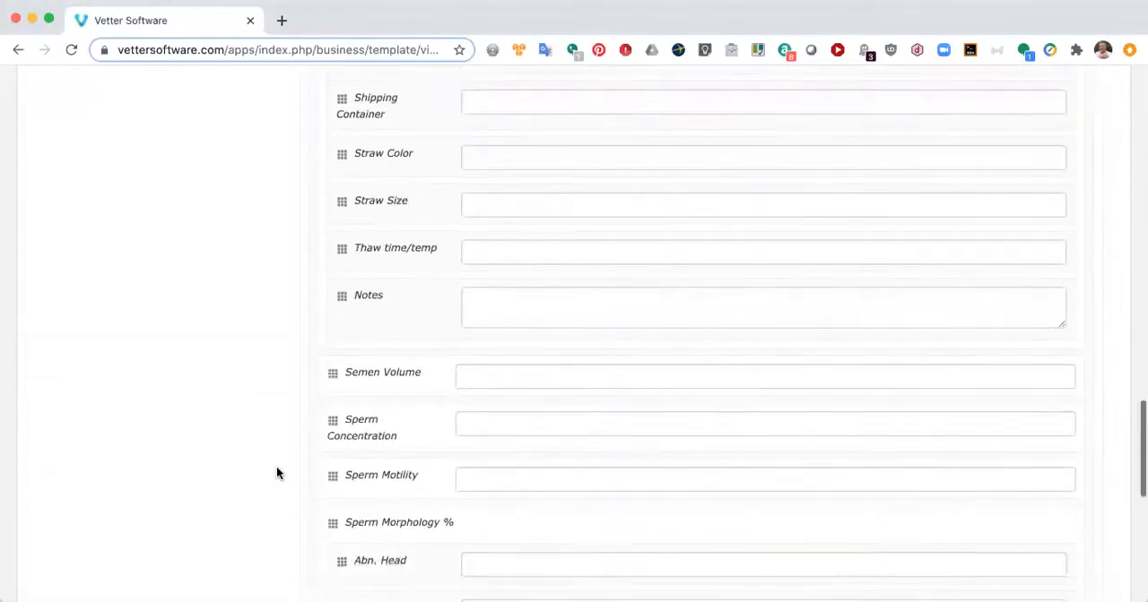
pyautogui.scroll(10, 277, 473)
pyautogui.scroll(15, 277, 473)
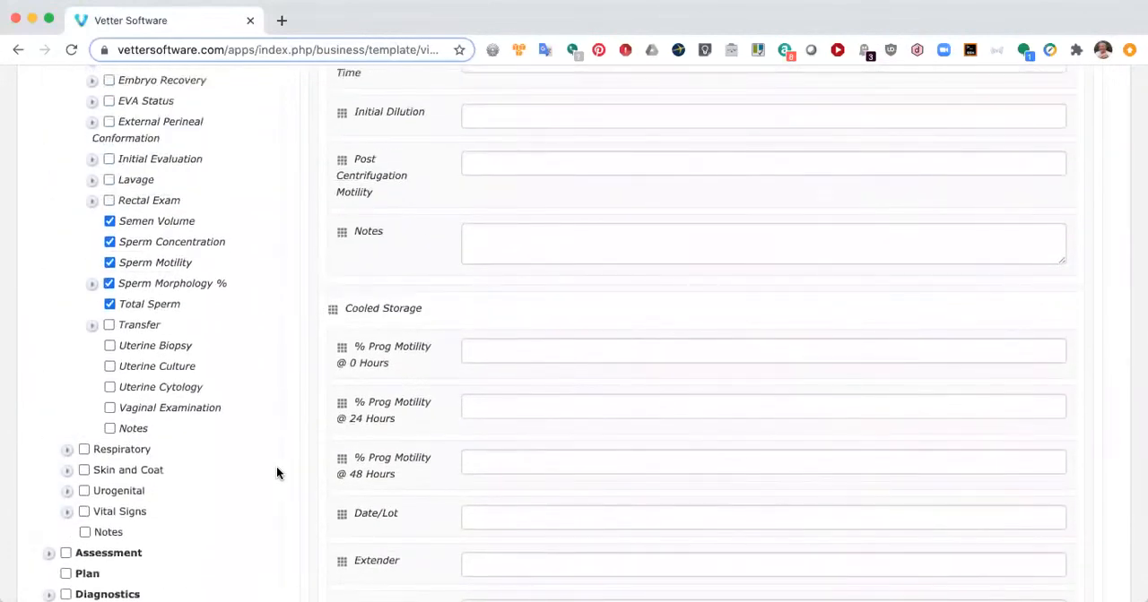
pyautogui.scroll(2, 278, 474)
pyautogui.scroll(1, 276, 473)
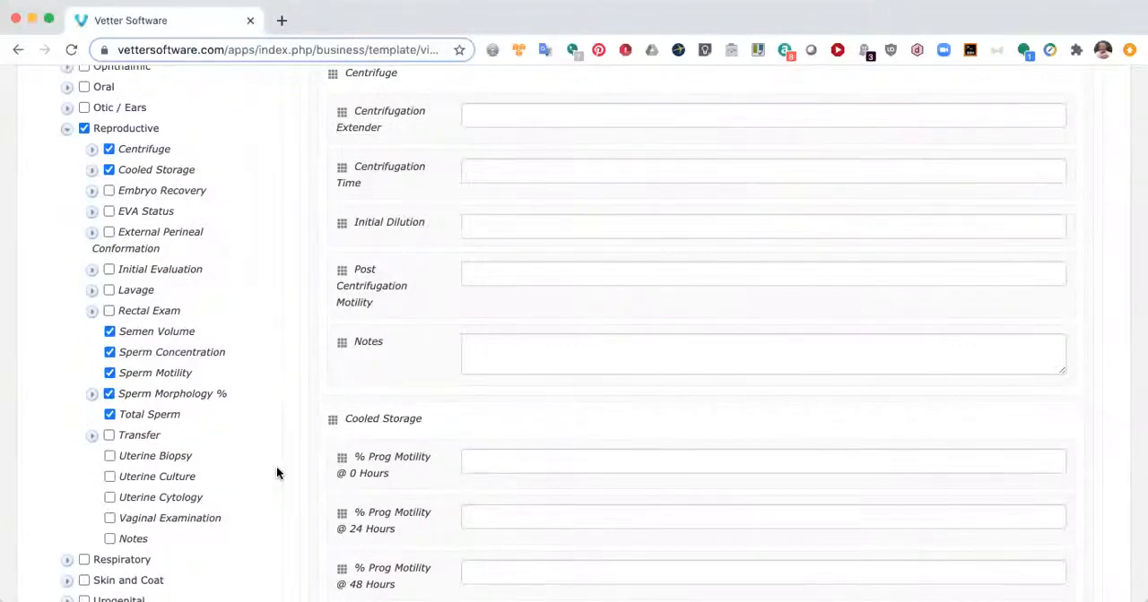
pyautogui.click(85, 130)
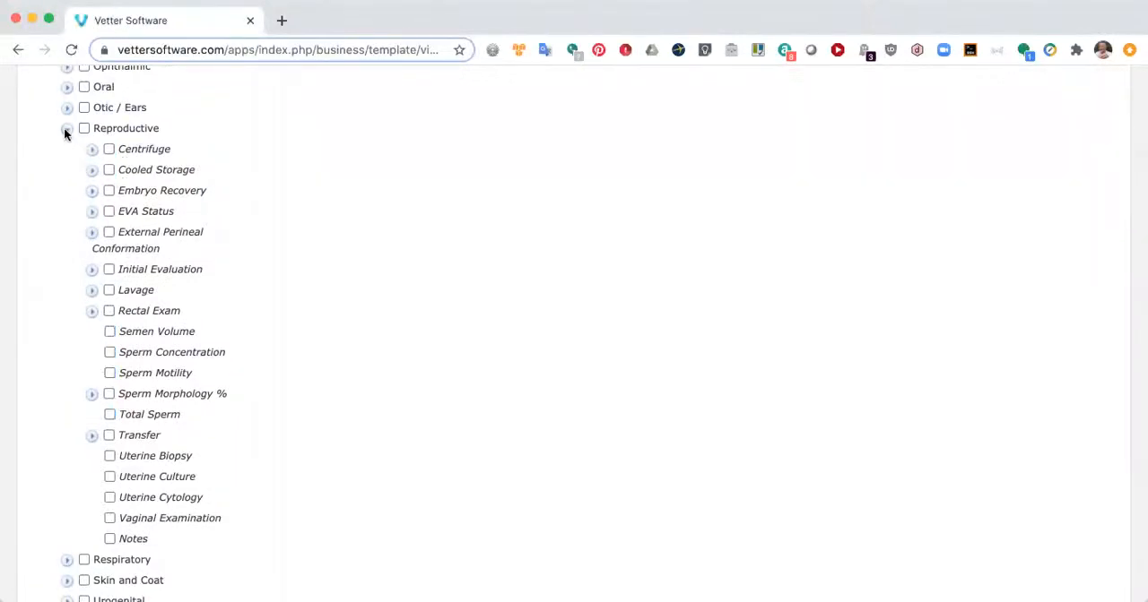
pyautogui.click(65, 128)
# Step: Add Body Condition Score and Abdomen's Notes field to the Objective section, and place Body Condition Score above Abdomen
pyautogui.scroll(5, 181, 151)
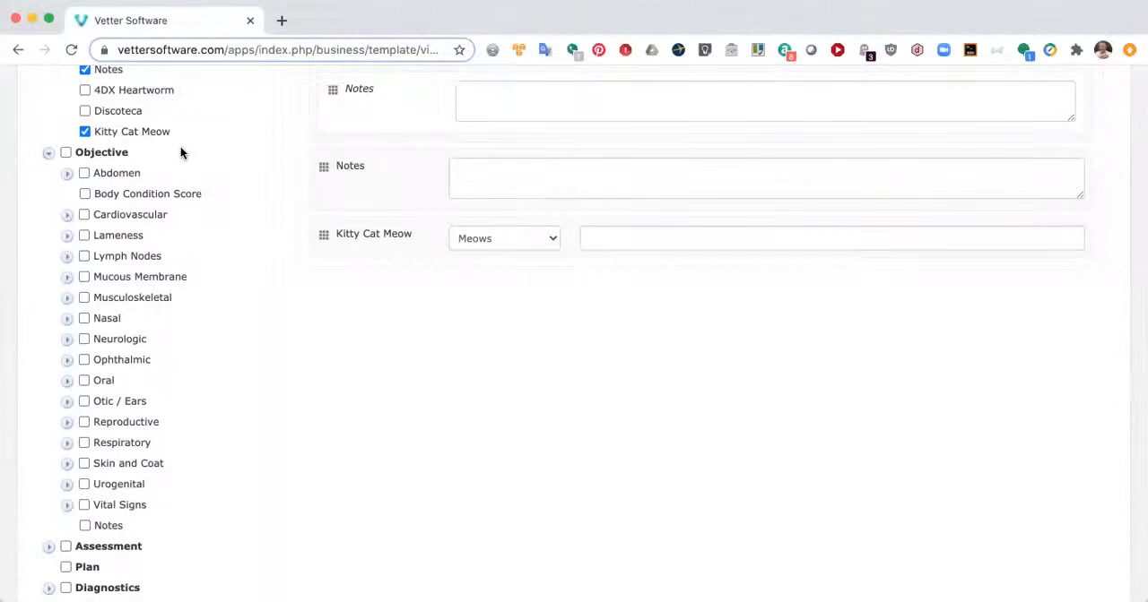
pyautogui.click(66, 173)
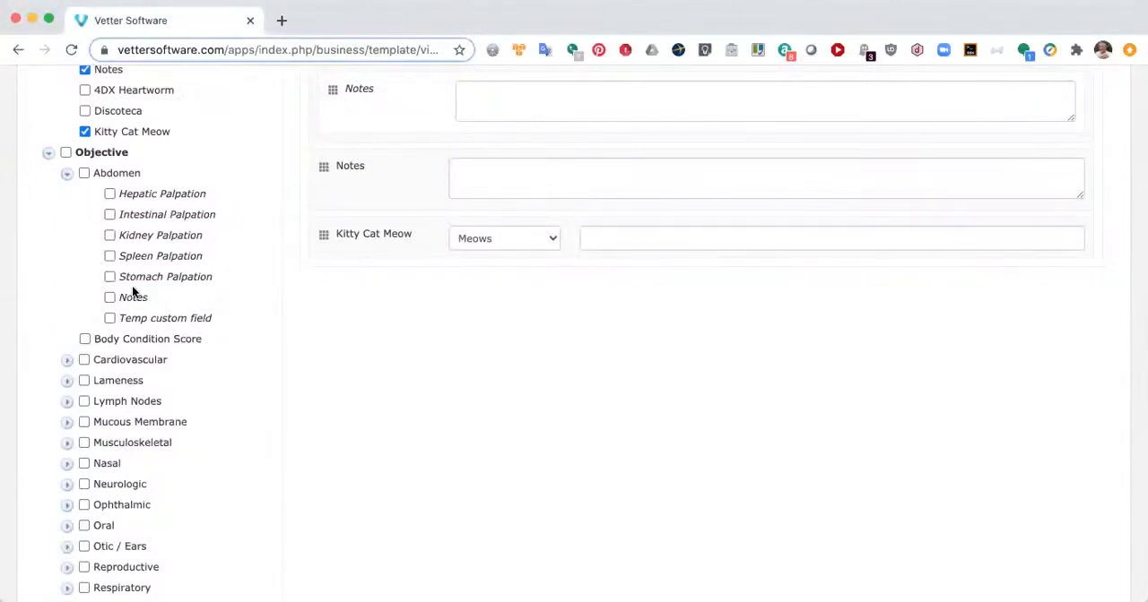
pyautogui.click(85, 340)
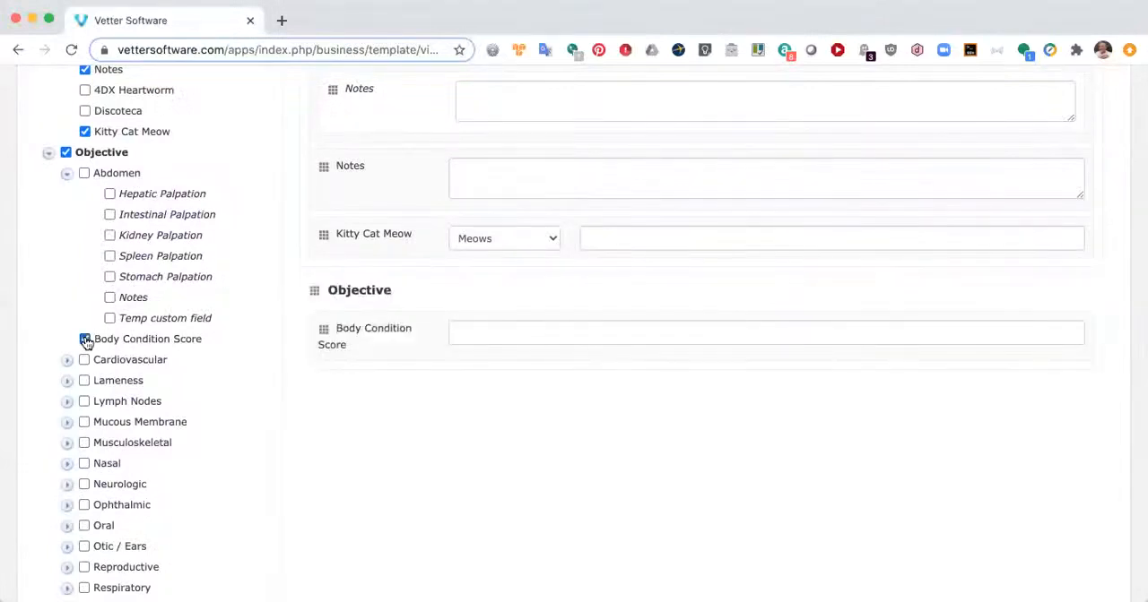
pyautogui.click(110, 298)
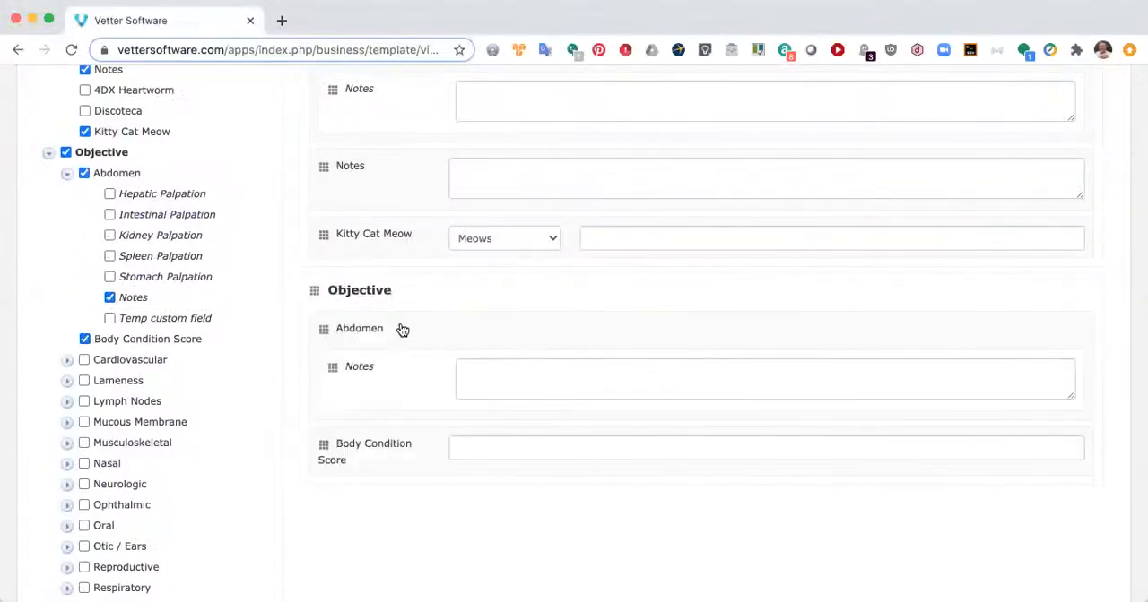
pyautogui.moveTo(323, 443); pyautogui.dragTo(324, 331)
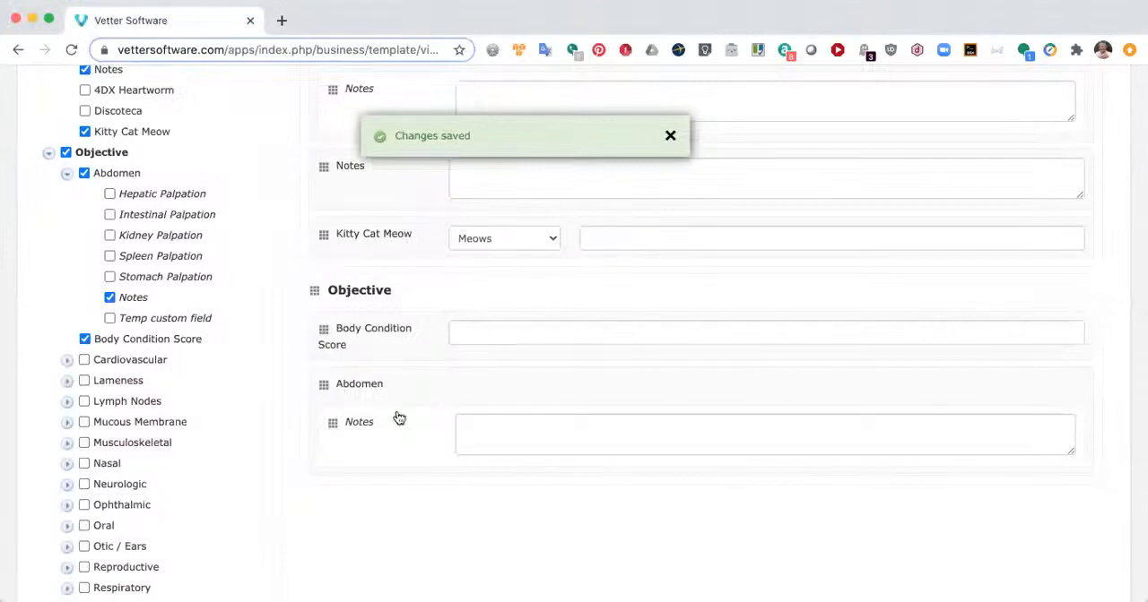
# Step: Add only the Notes field from both Cardiovascular and Lameness to the Objective section
pyautogui.click(67, 360)
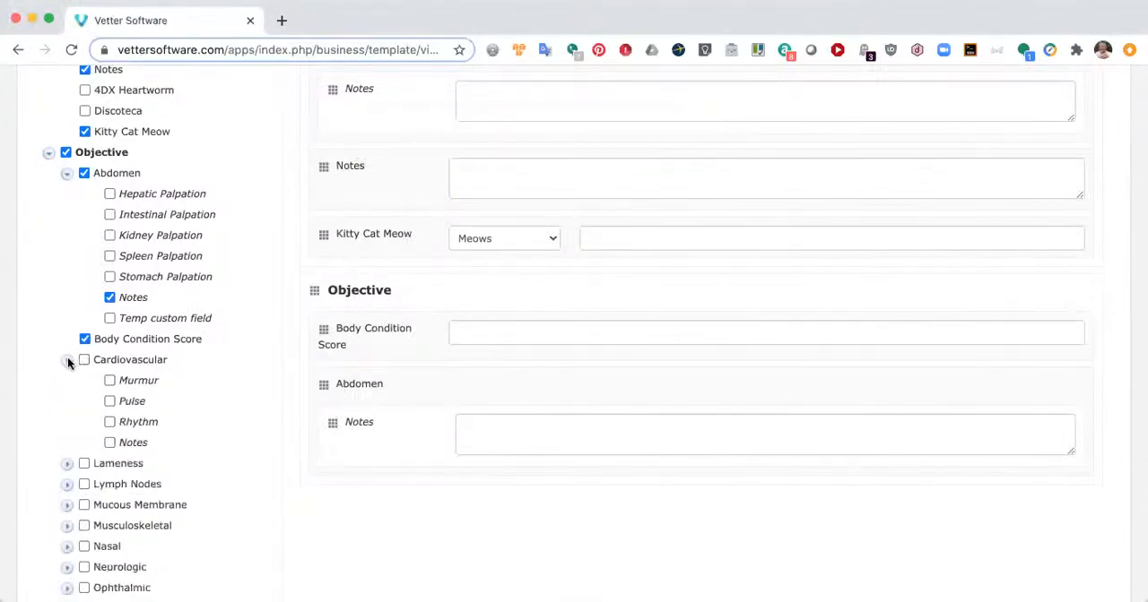
pyautogui.click(110, 443)
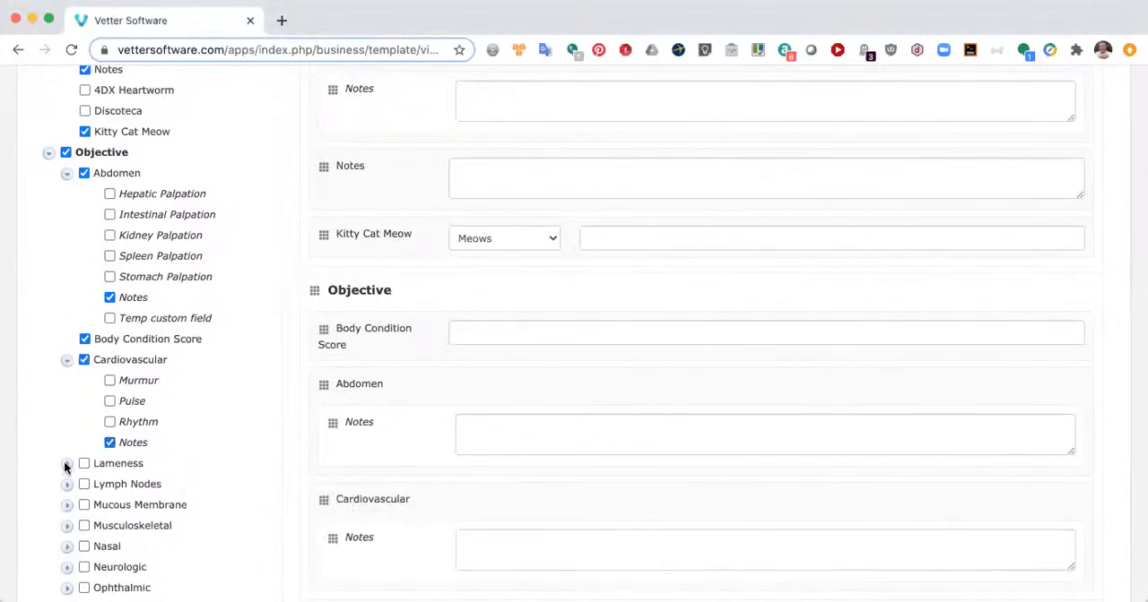
pyautogui.click(67, 464)
pyautogui.scroll(-5, 108, 492)
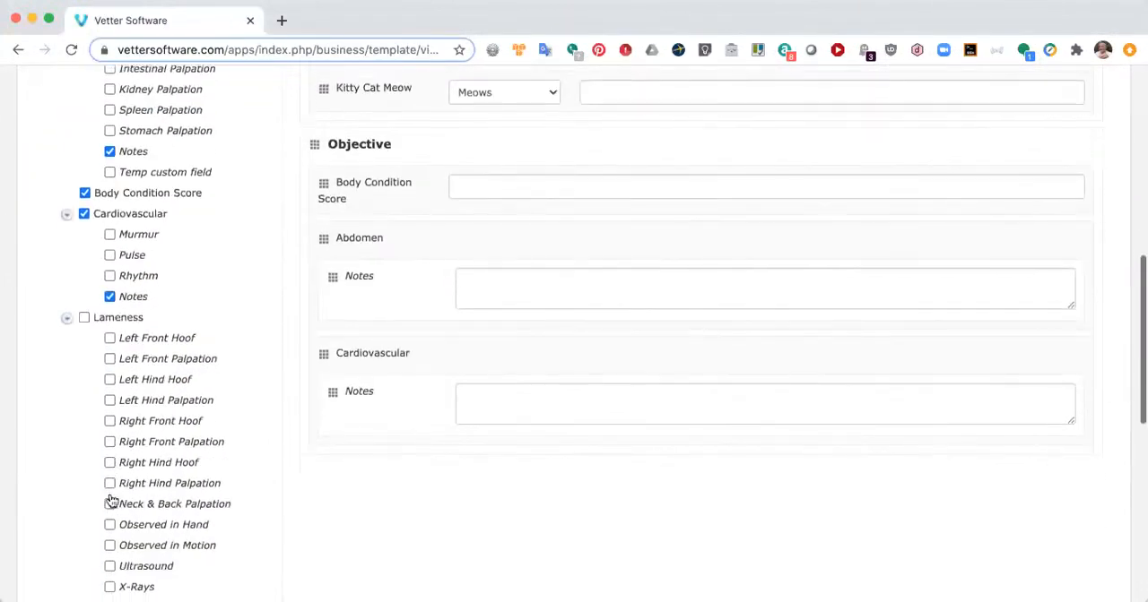
pyautogui.click(110, 524)
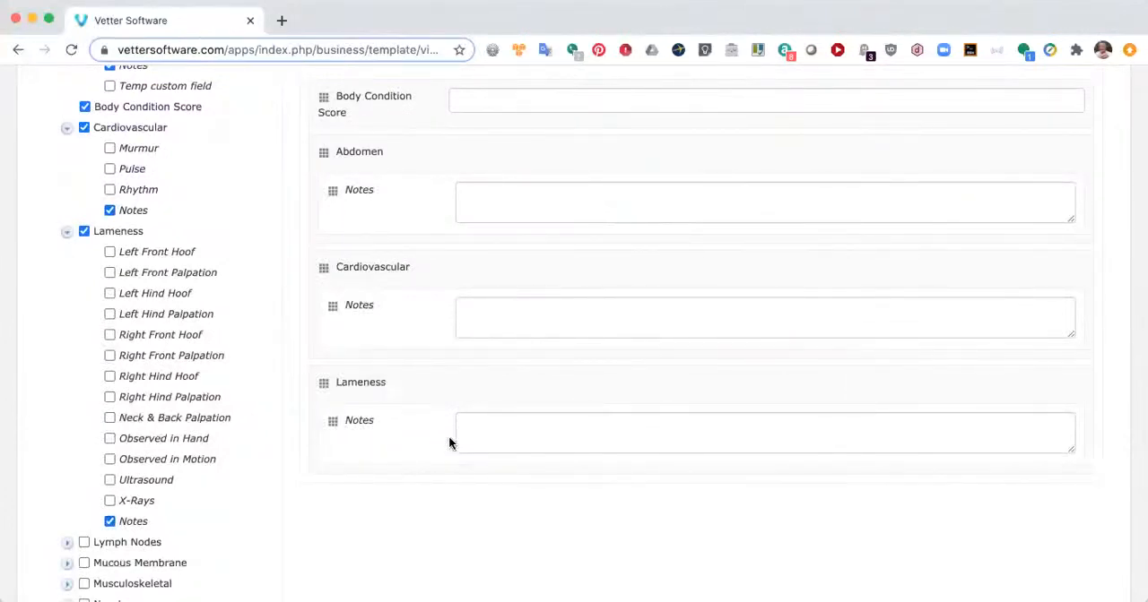
# Step: Remove Abdomen, Cardiovascular and Lameness from the Objective section and collapse their field lists
pyautogui.scroll(1, 450, 442)
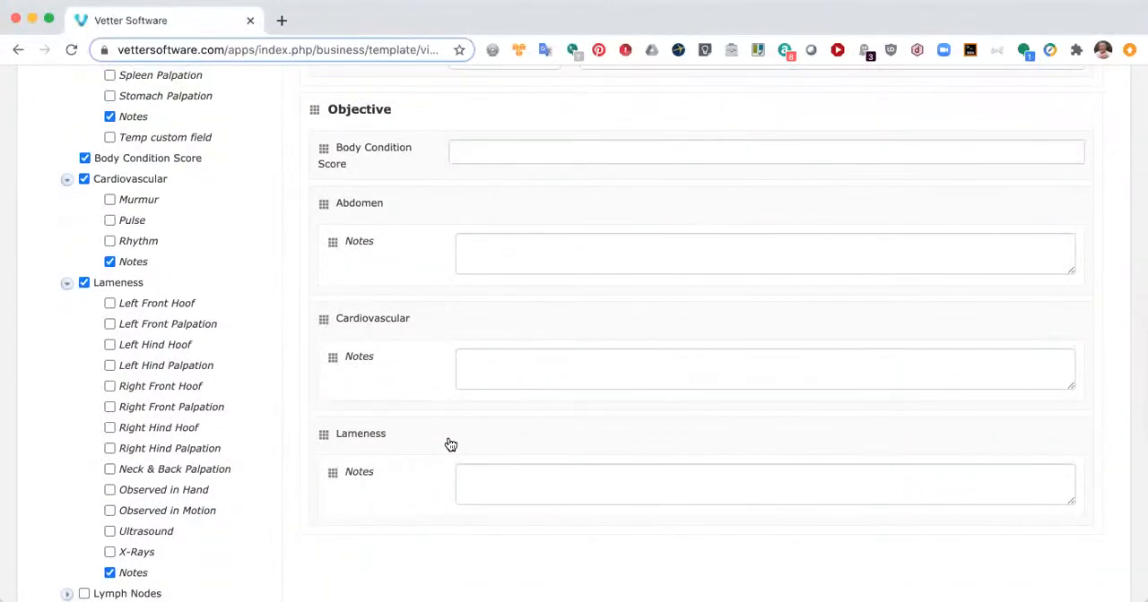
pyautogui.scroll(2, 282, 350)
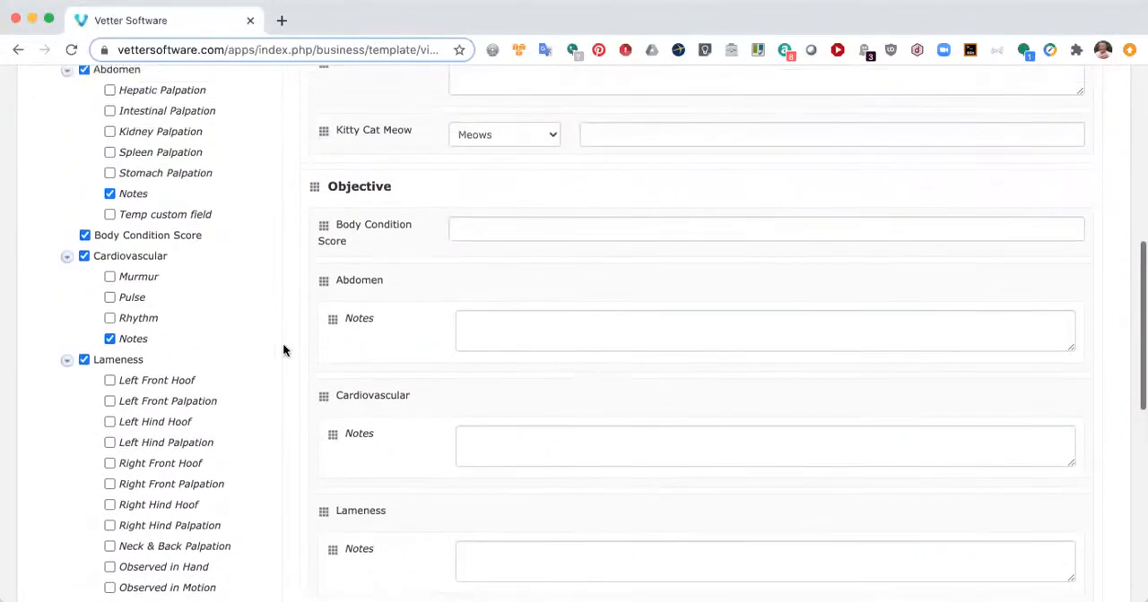
pyautogui.click(83, 102)
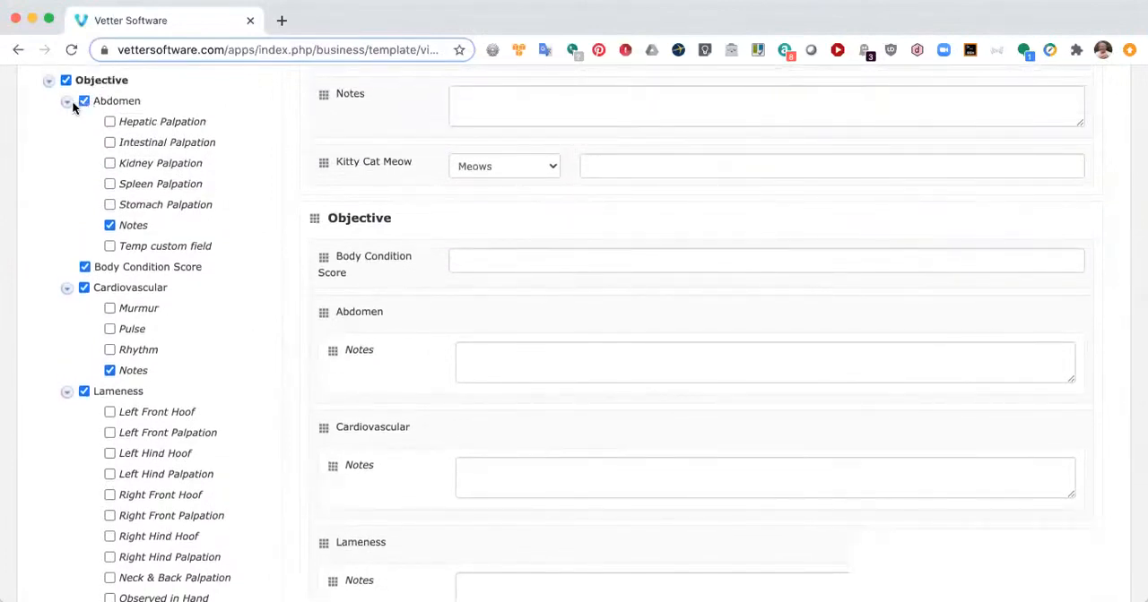
pyautogui.click(67, 101)
pyautogui.click(84, 142)
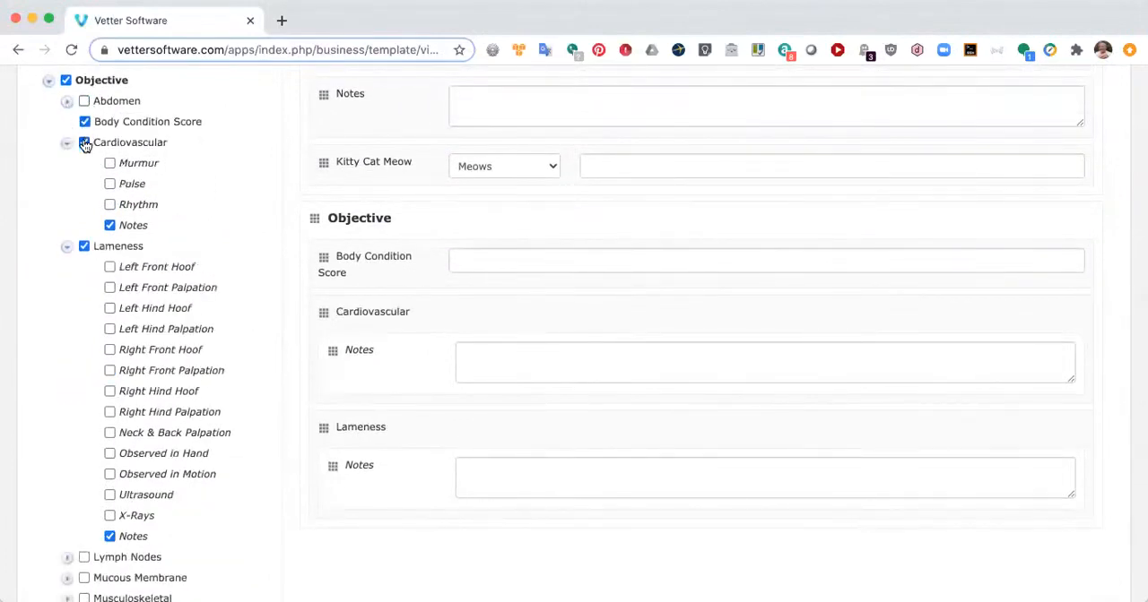
pyautogui.click(66, 142)
pyautogui.click(83, 163)
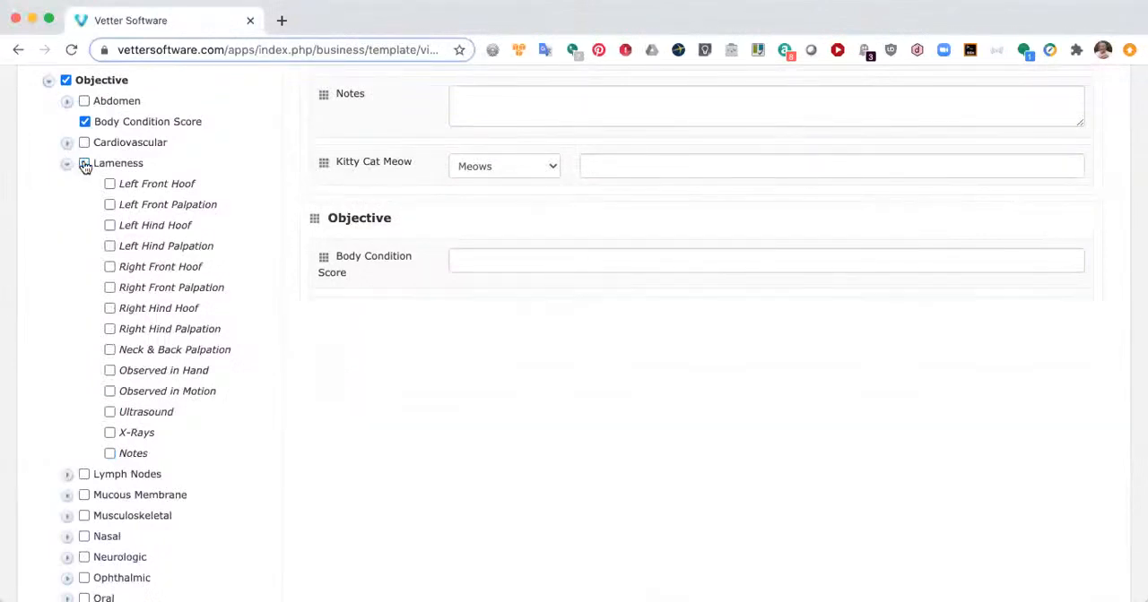
pyautogui.click(66, 165)
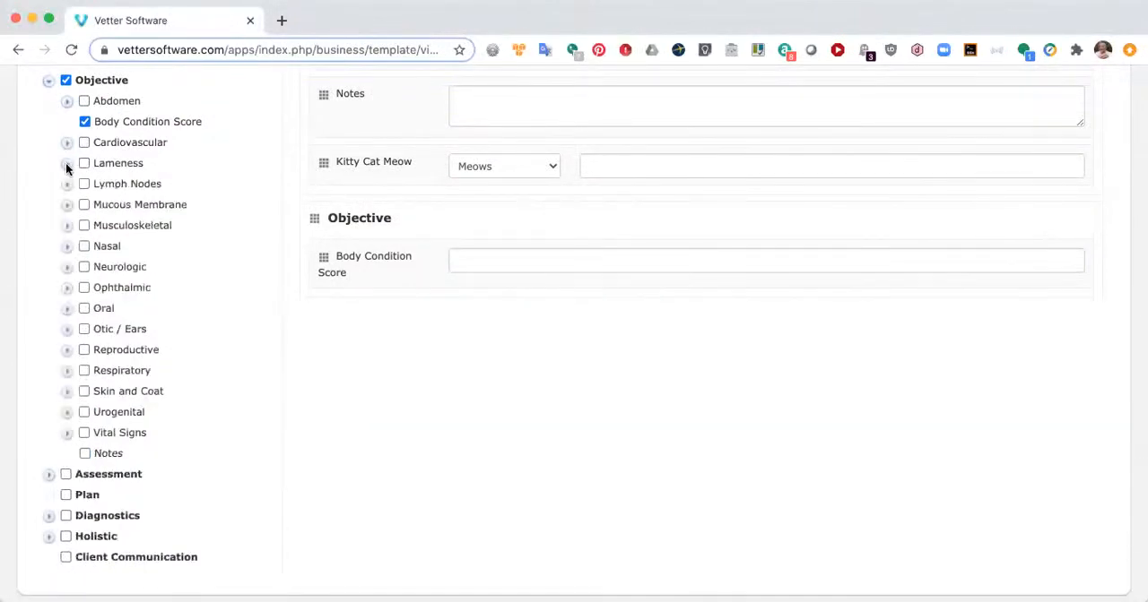
# Step: Add Vital Signs and the general Notes field to the Objective section, leaving out the Notes field within Vital Signs
pyautogui.click(83, 433)
pyautogui.click(84, 454)
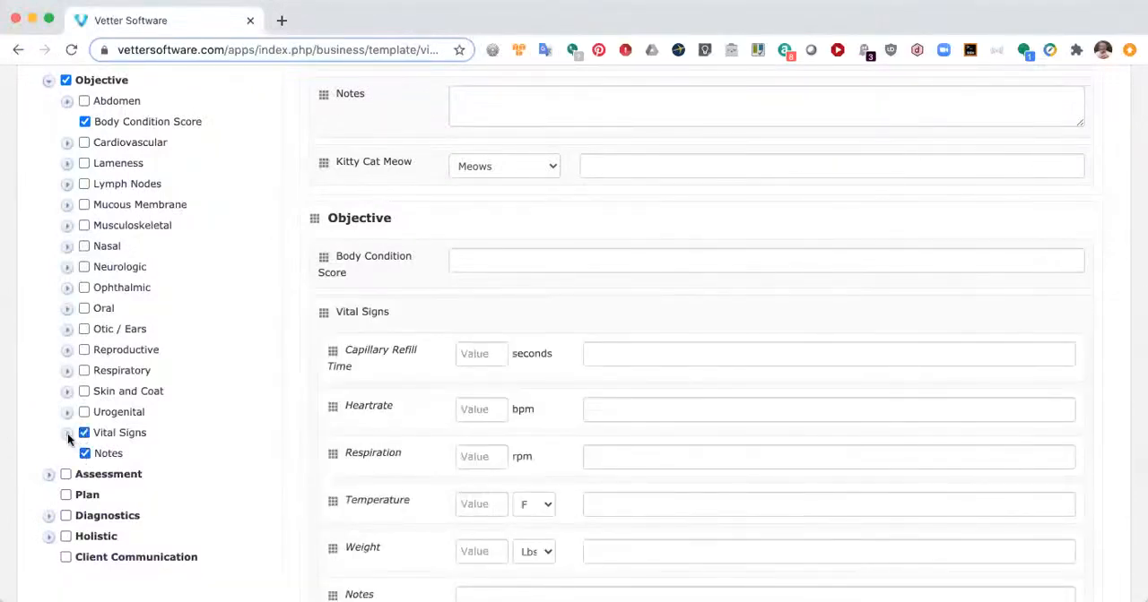
pyautogui.click(67, 433)
pyautogui.scroll(-3, 134, 424)
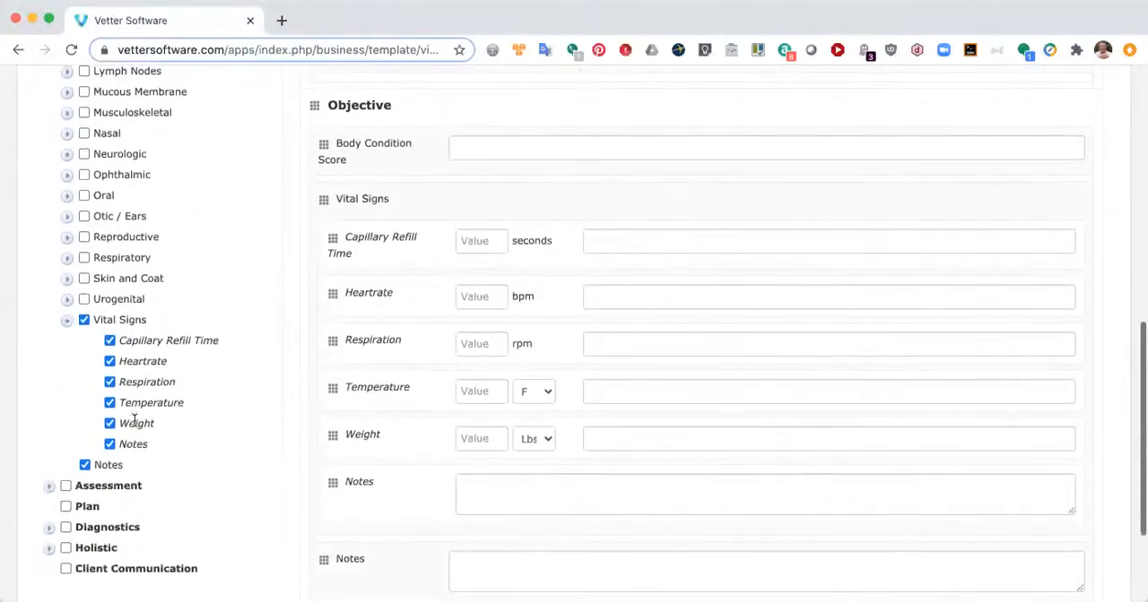
pyautogui.click(110, 445)
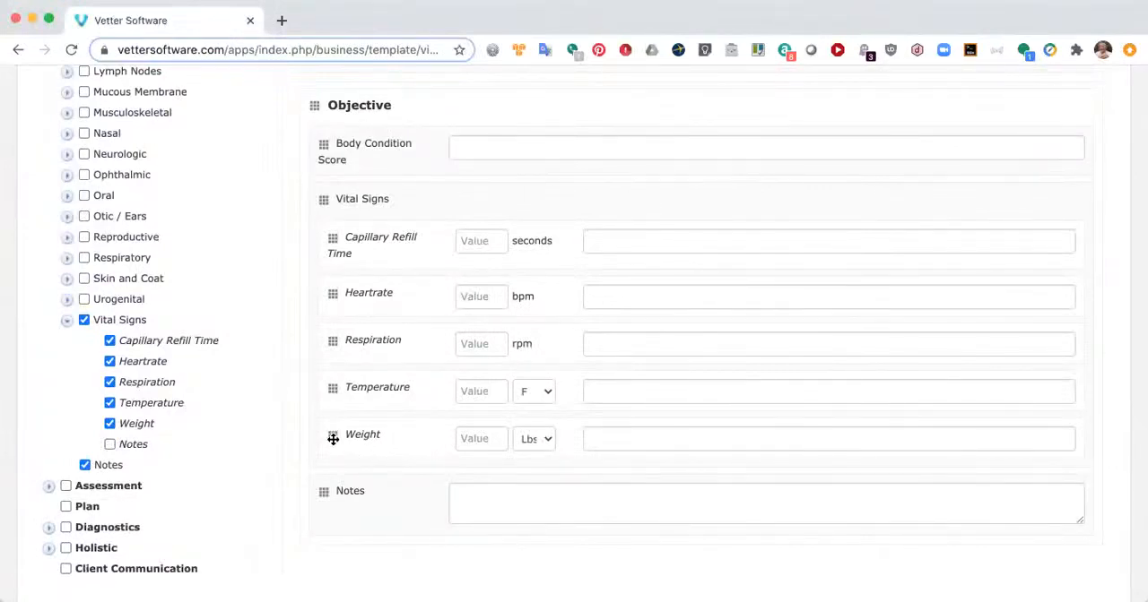
# Step: Reorder the Vital Signs fields so Weight comes first and Temperature second
pyautogui.moveTo(333, 439); pyautogui.dragTo(330, 239)
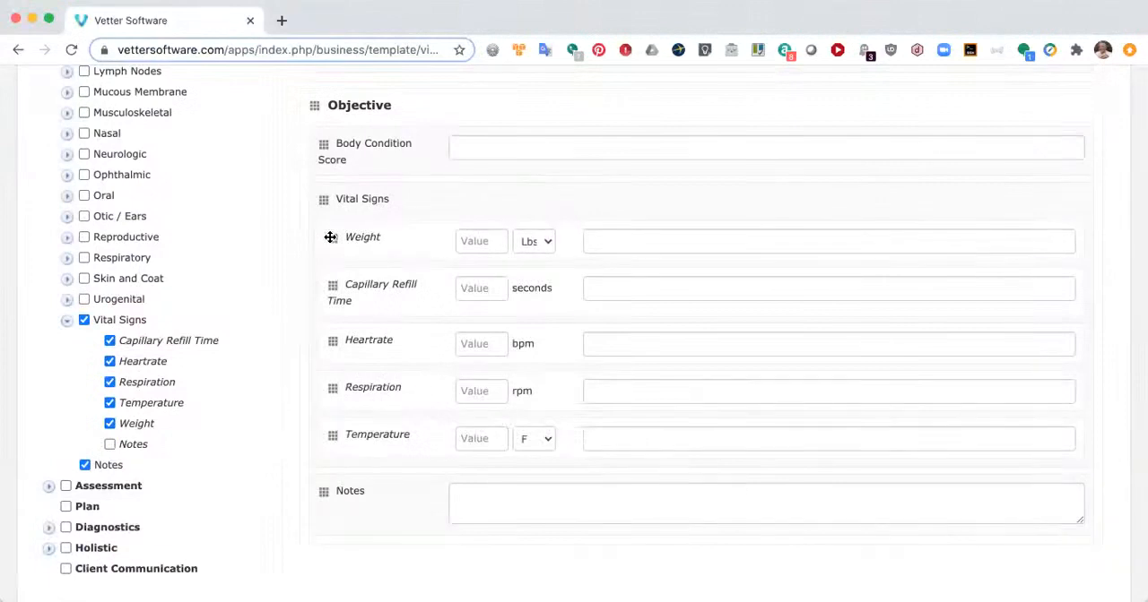
pyautogui.moveTo(333, 435); pyautogui.dragTo(343, 282)
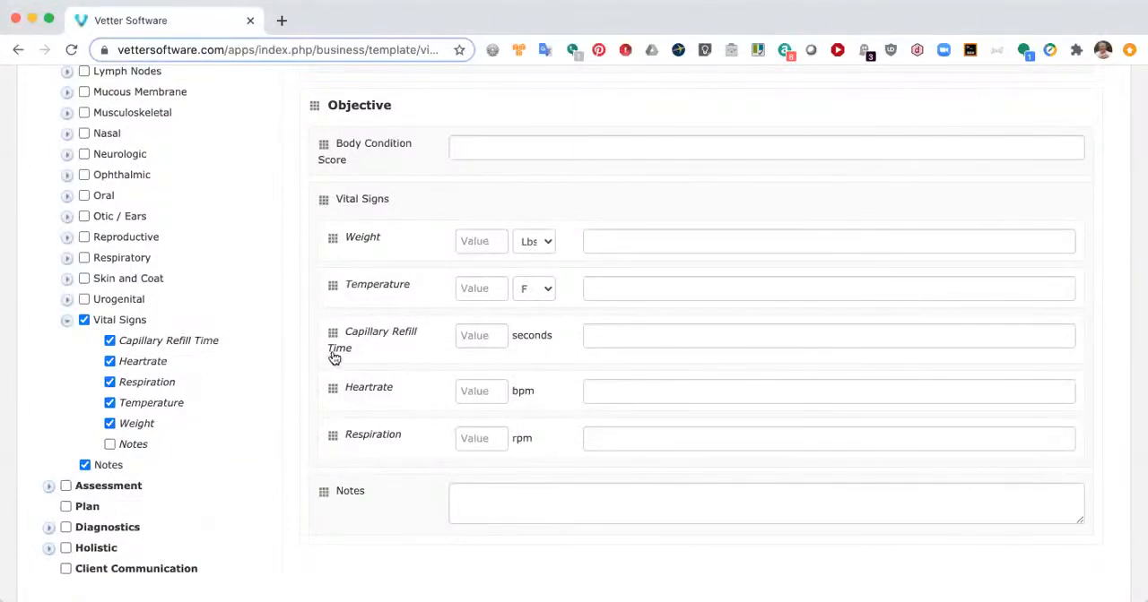
pyautogui.scroll(2, 332, 356)
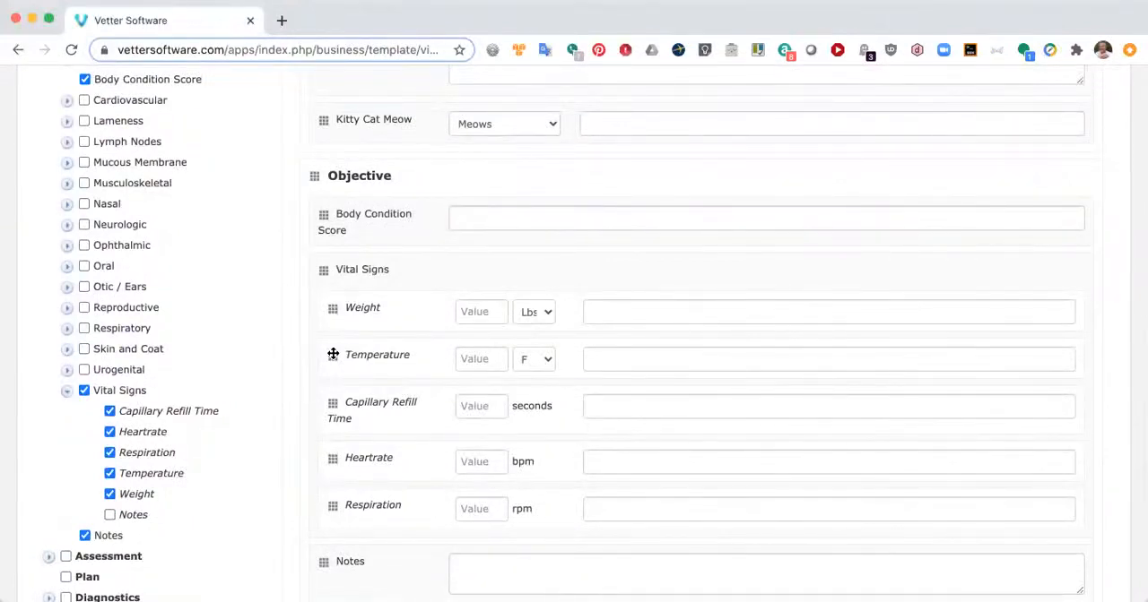
pyautogui.scroll(2, 332, 312)
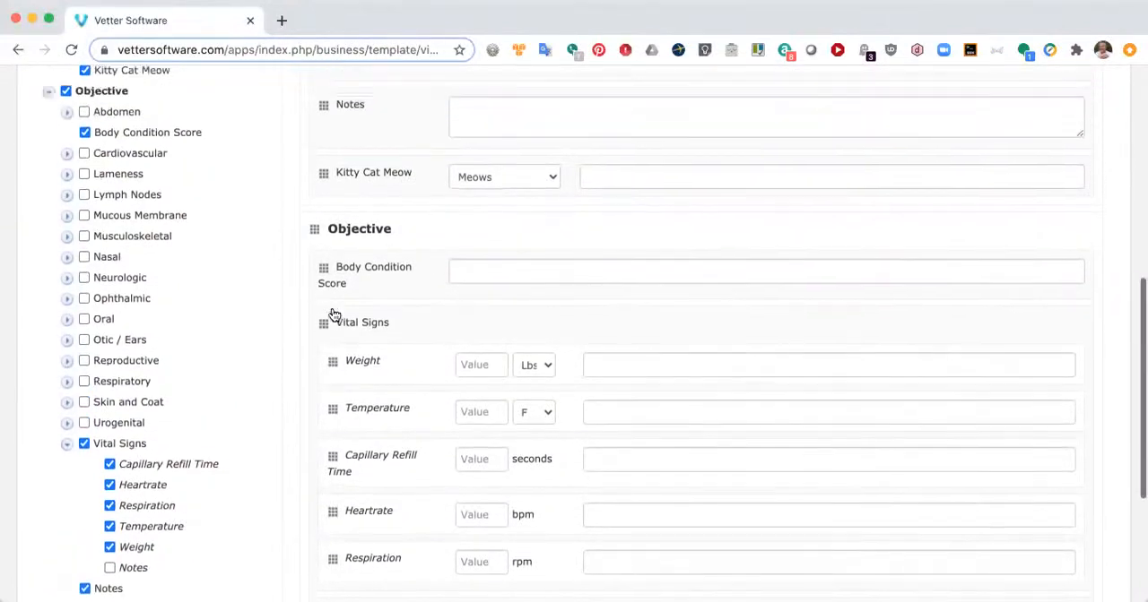
pyautogui.scroll(2, 332, 314)
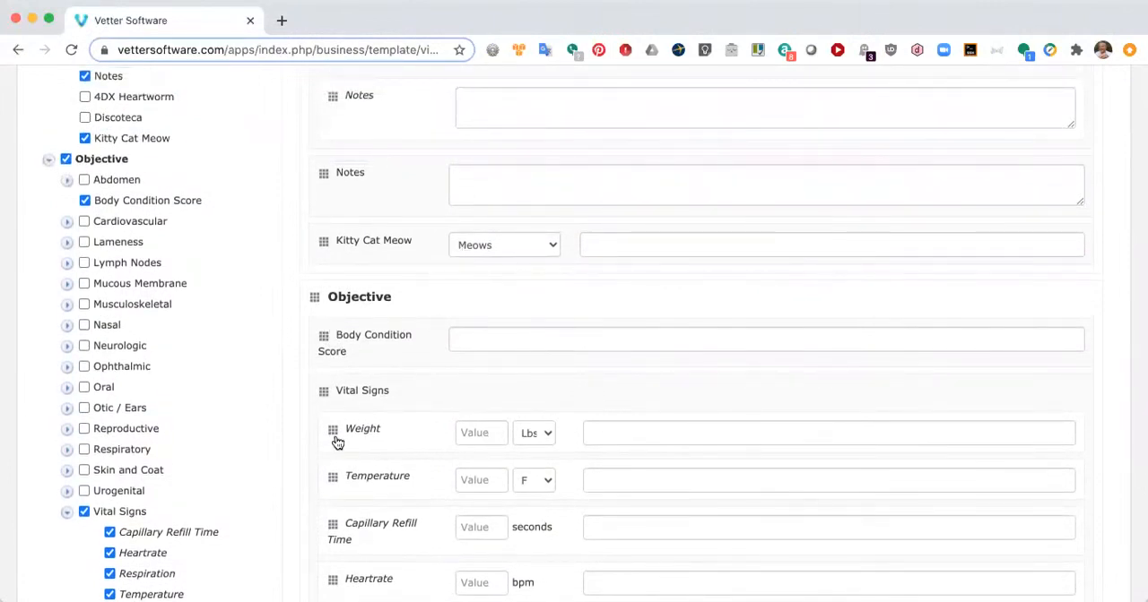
# Step: Add the Assessment section with Diagnoses and Notes, plus the Plan and Client Communication sections, to the template
pyautogui.scroll(-4, 334, 440)
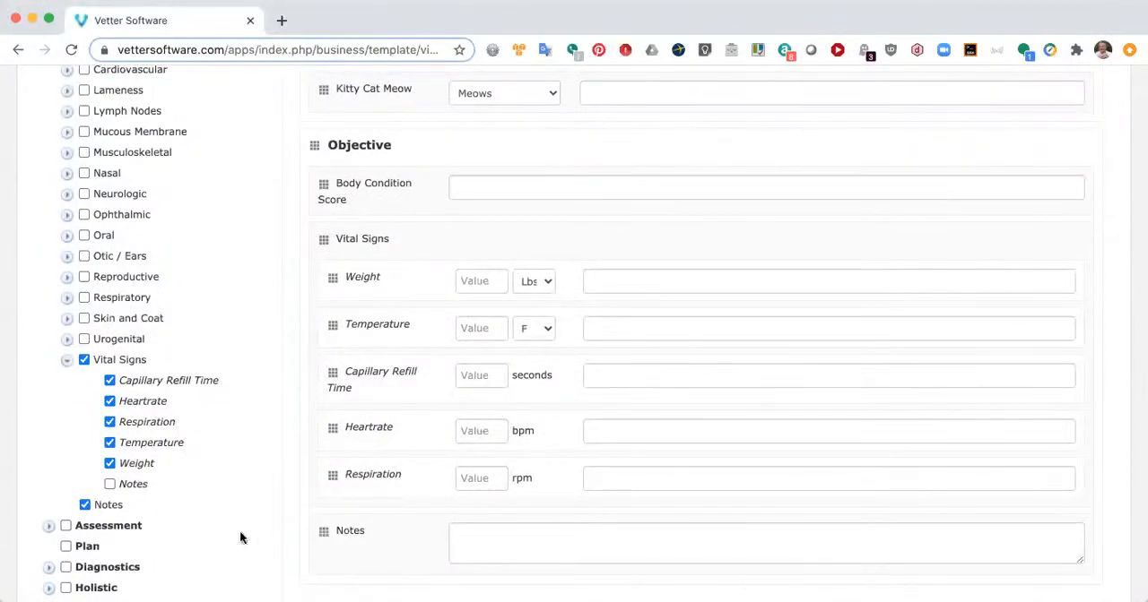
pyautogui.click(45, 526)
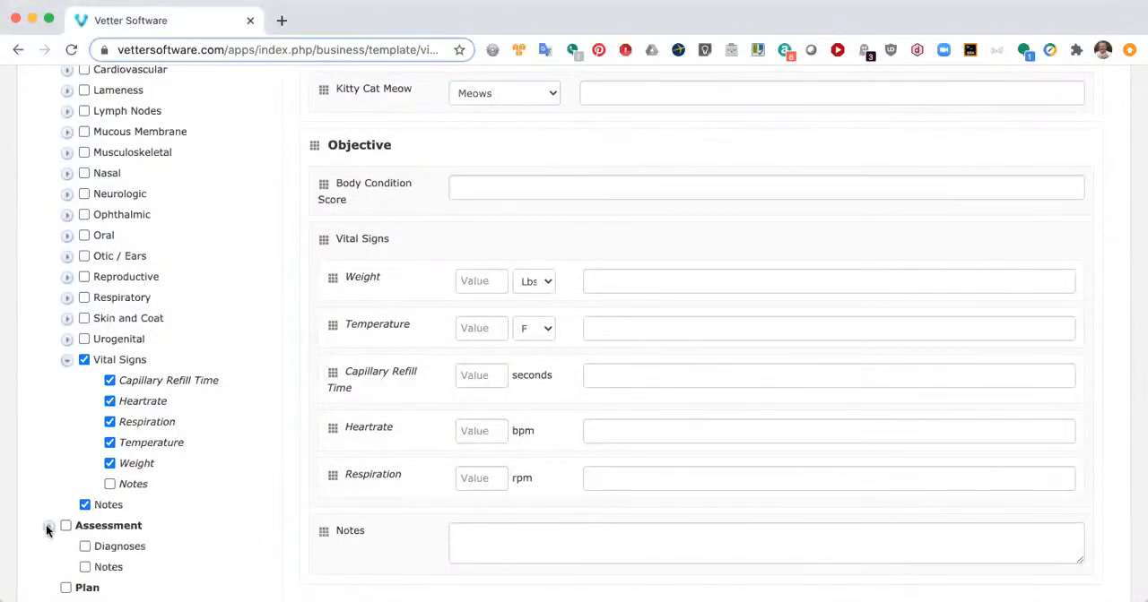
pyautogui.scroll(-2, 135, 520)
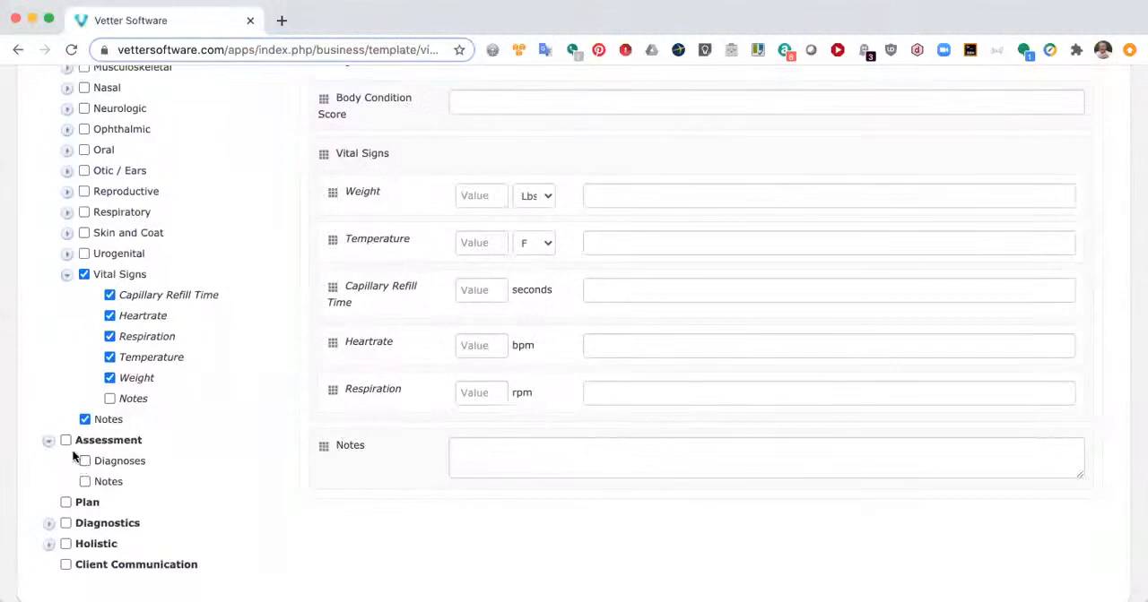
pyautogui.click(65, 441)
pyautogui.click(66, 503)
pyautogui.scroll(-5, 471, 392)
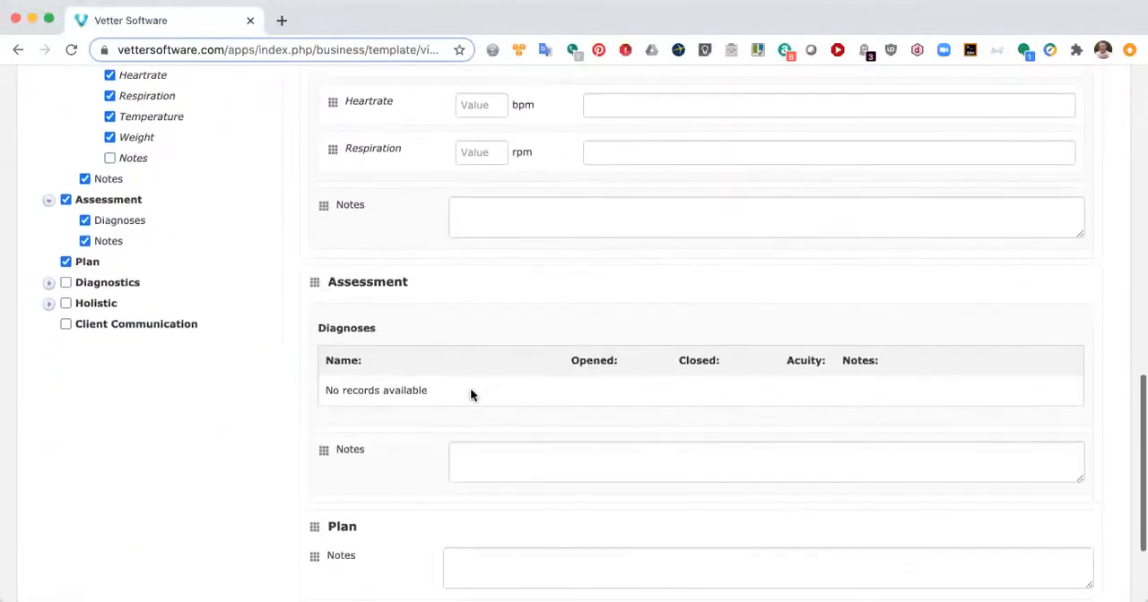
pyautogui.click(66, 327)
pyautogui.scroll(-3, 336, 377)
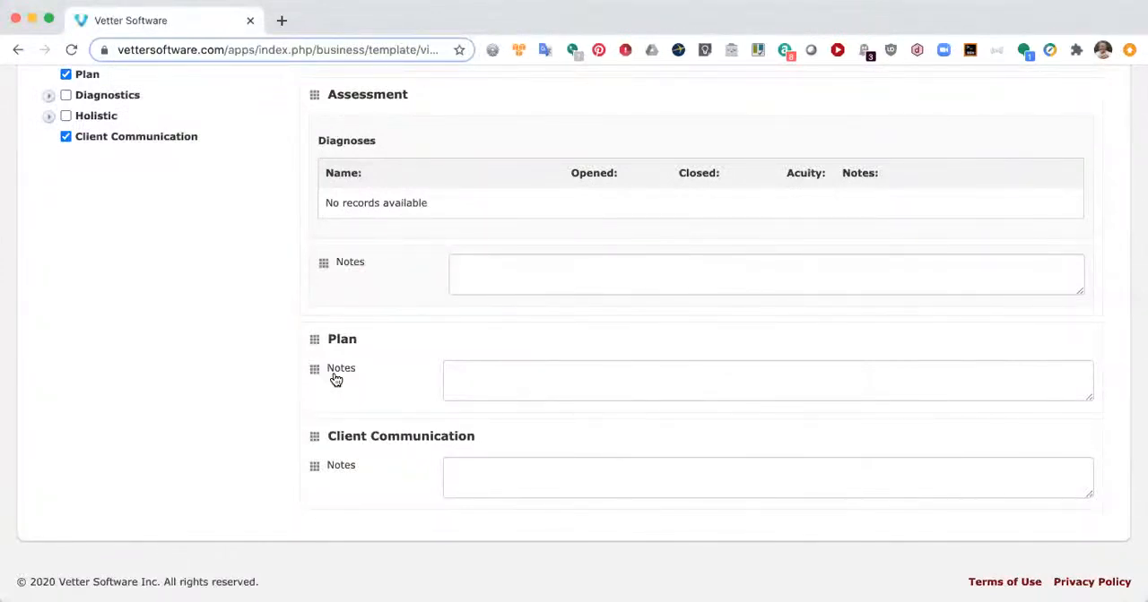
pyautogui.scroll(5, 336, 379)
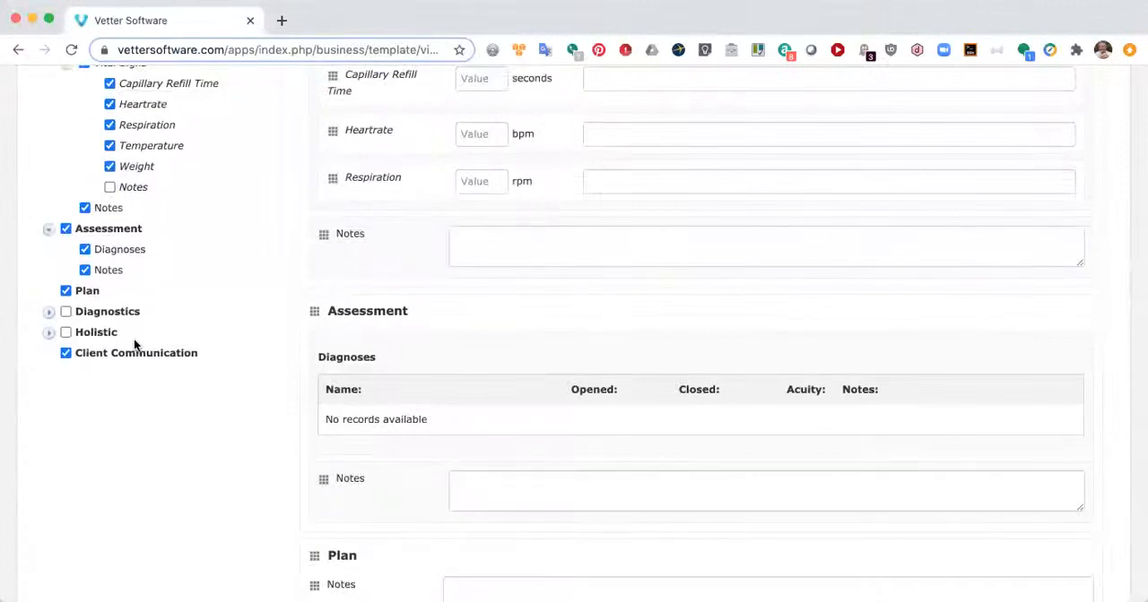
# Step: Add Blood Pressure from the Diagnostics section to the template and review its fields
pyautogui.click(49, 312)
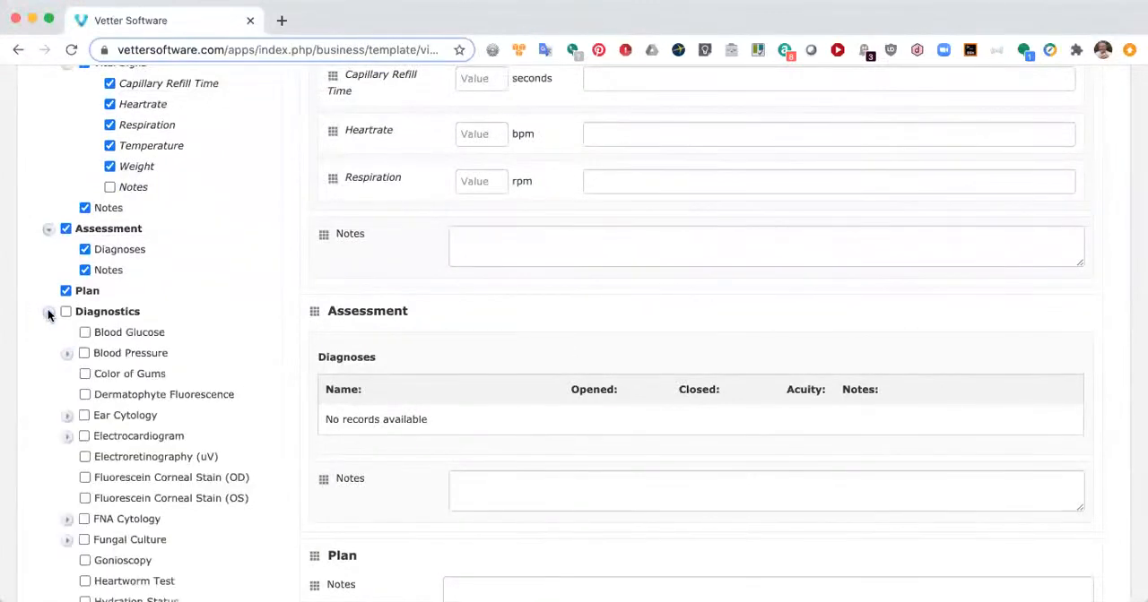
pyautogui.scroll(-2, 194, 356)
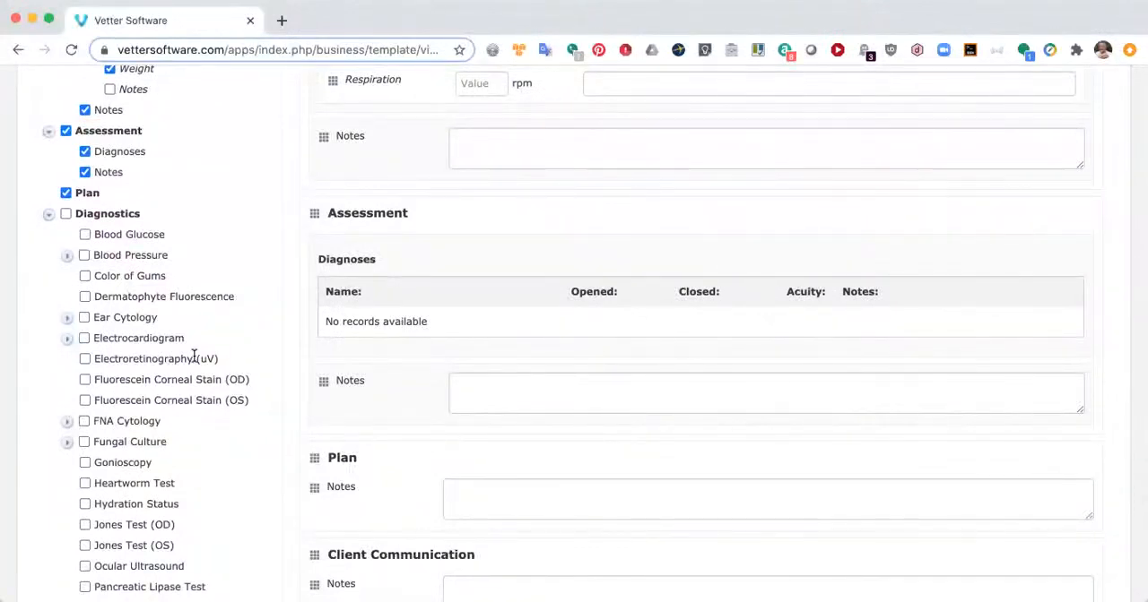
pyautogui.click(84, 258)
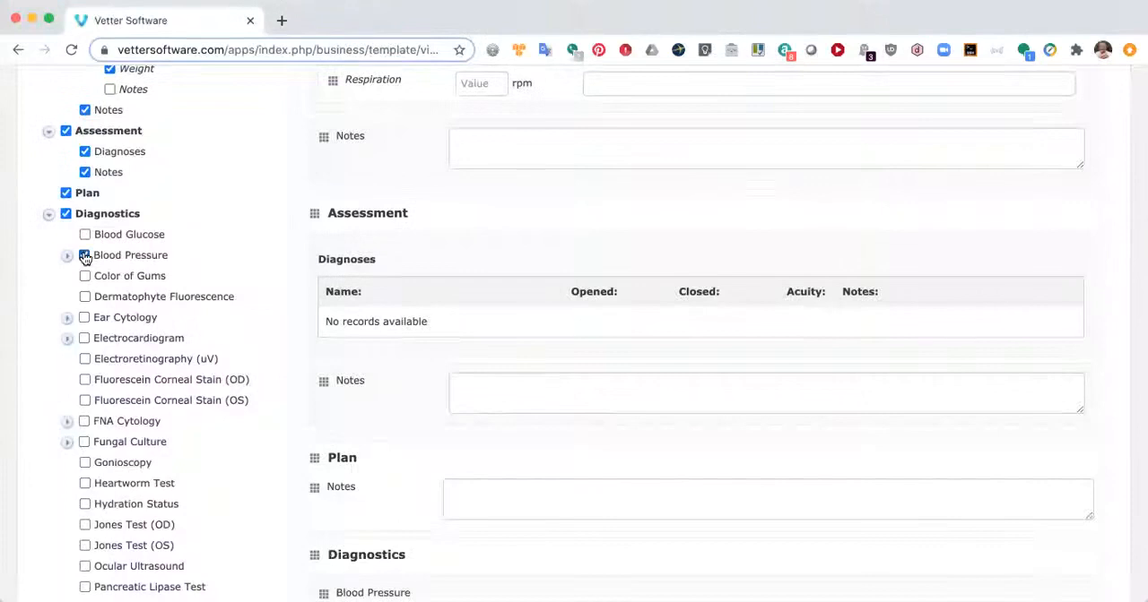
pyautogui.scroll(-5, 499, 338)
pyautogui.scroll(-3, 502, 340)
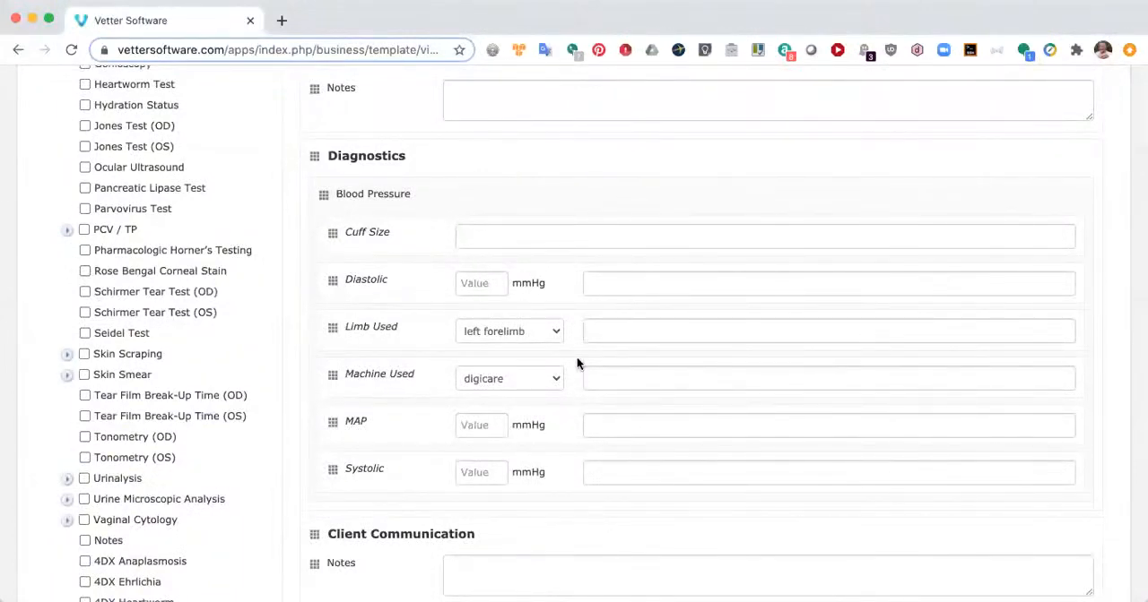
pyautogui.scroll(3, 576, 357)
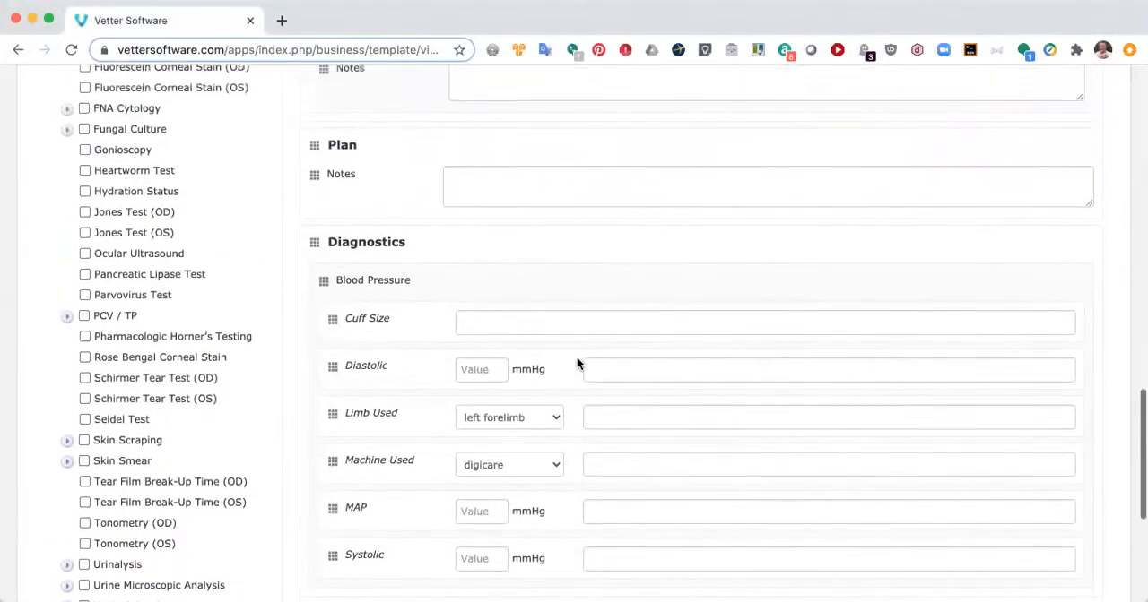
pyautogui.scroll(3, 580, 365)
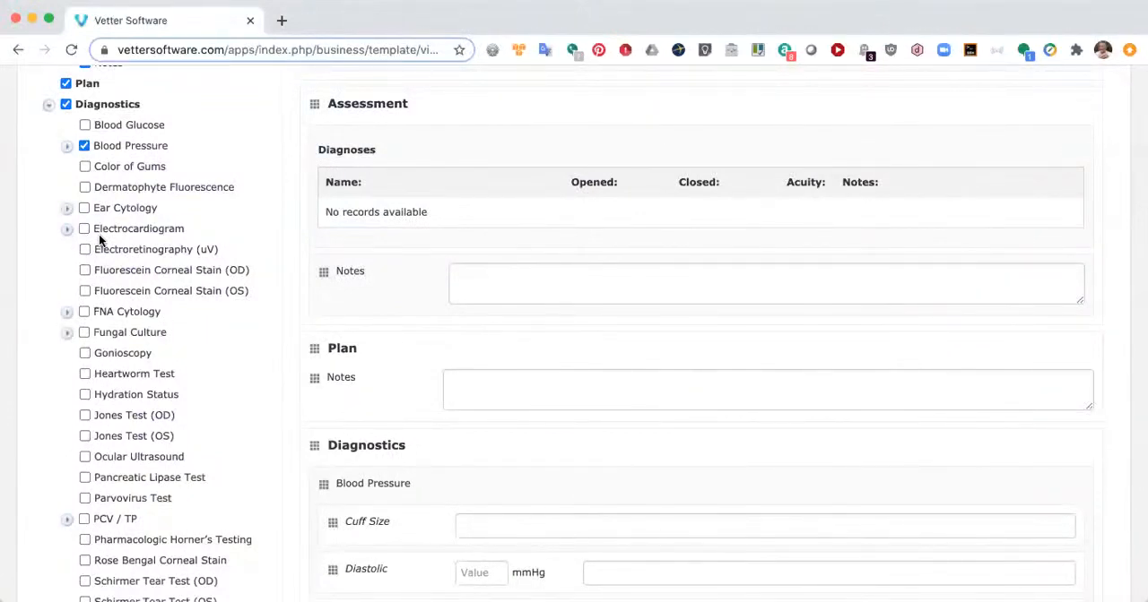
# Step: Remove Blood Pressure from the template and collapse the Diagnostics field list
pyautogui.click(84, 147)
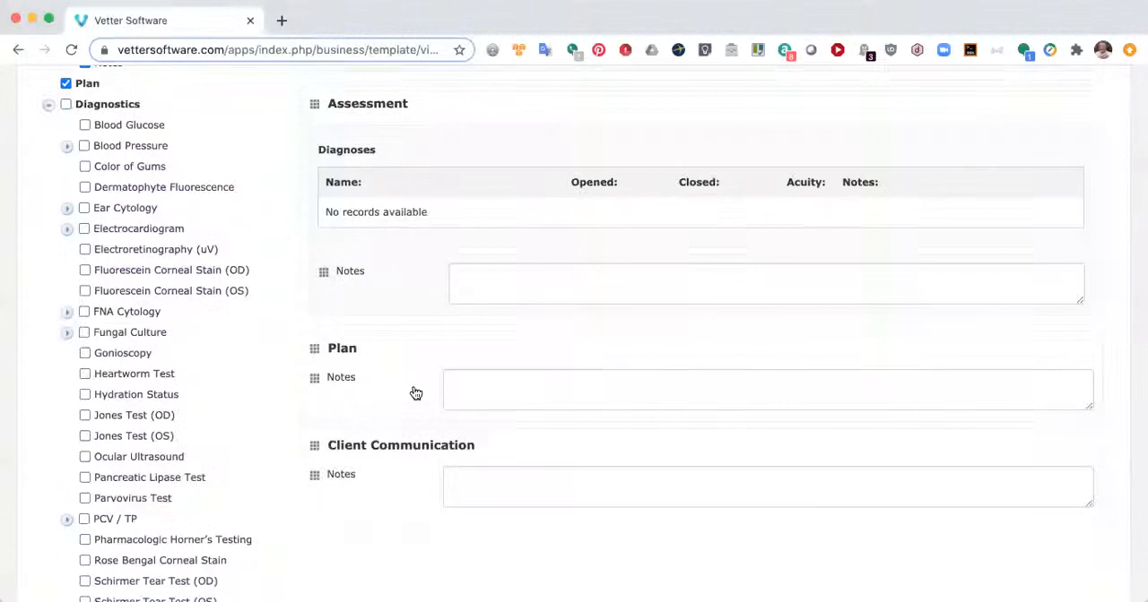
pyautogui.scroll(-2, 325, 392)
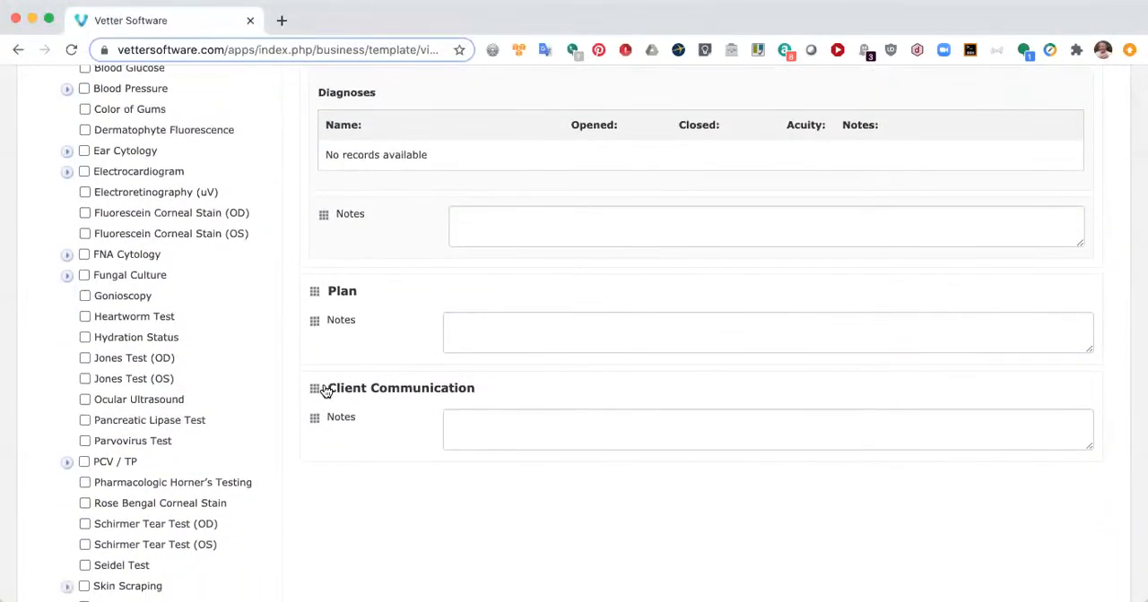
pyautogui.scroll(5, 325, 392)
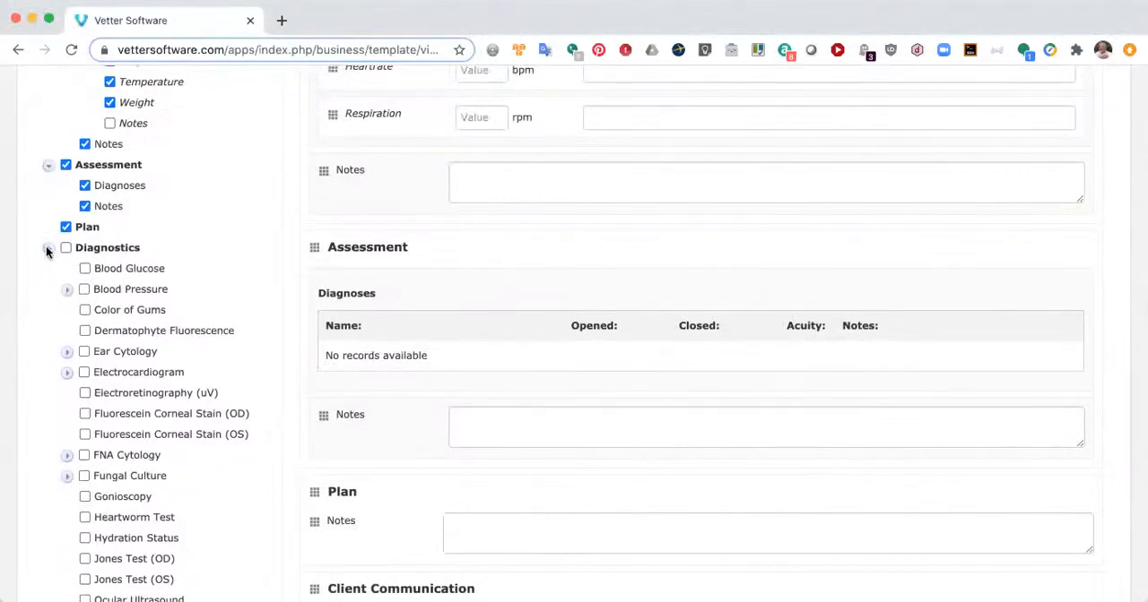
pyautogui.click(47, 250)
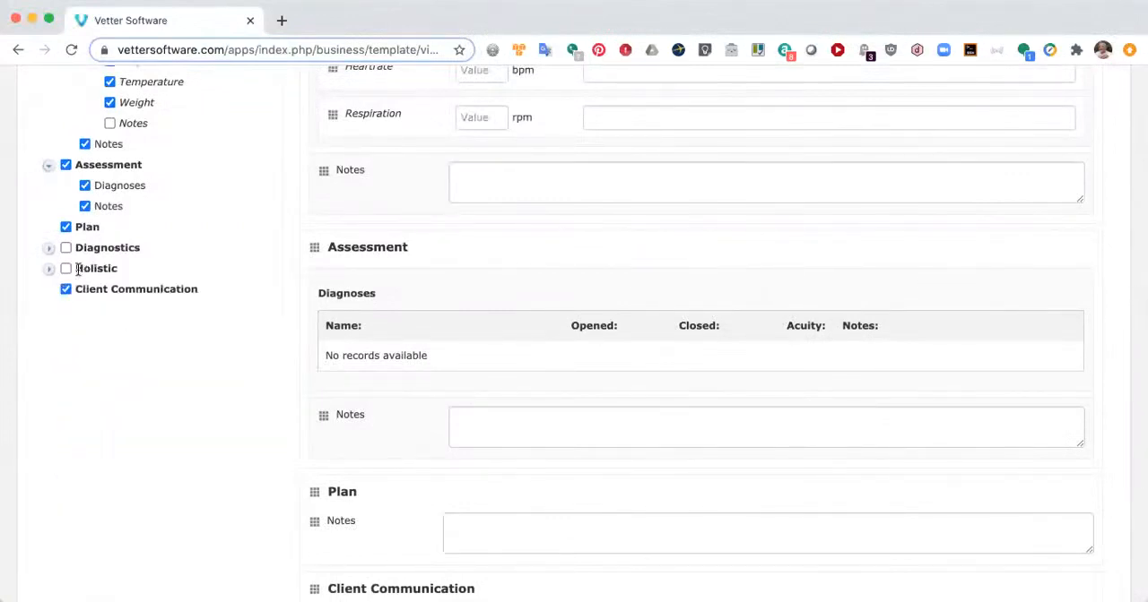
# Step: Examine the Acupuncture, Chiropractic and Massage fields available in the Holistic section, leaving them all out of the template
pyautogui.click(48, 270)
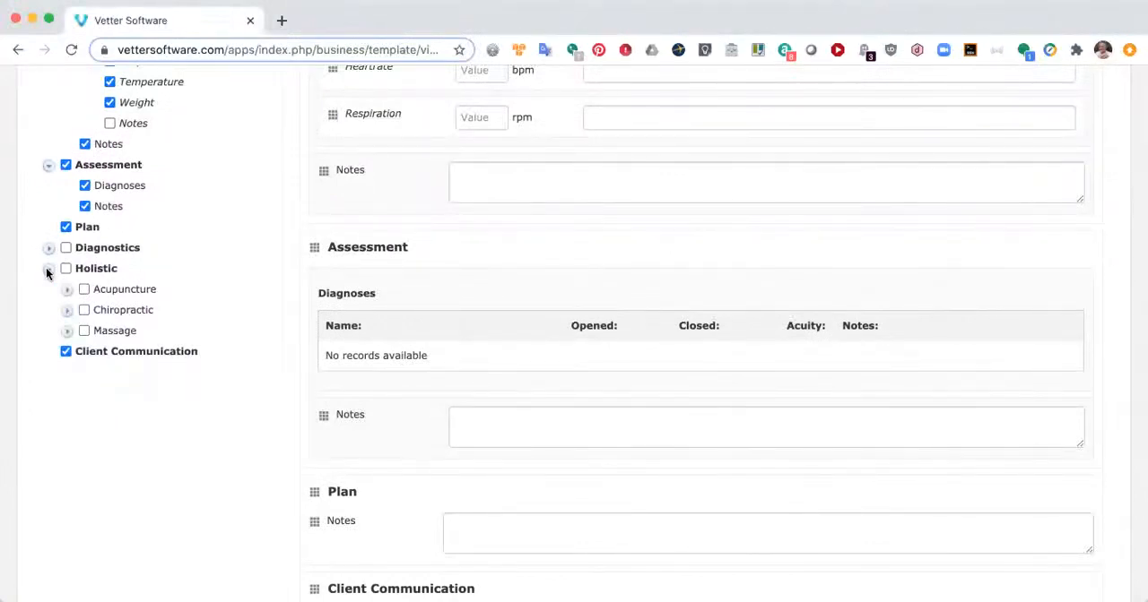
pyautogui.click(66, 291)
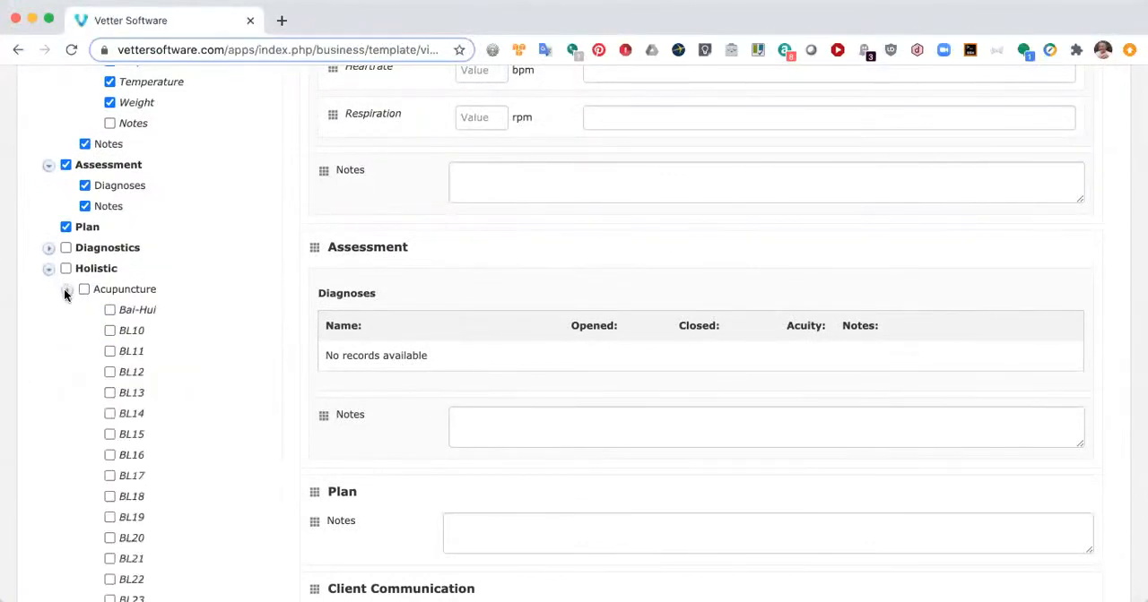
pyautogui.click(66, 291)
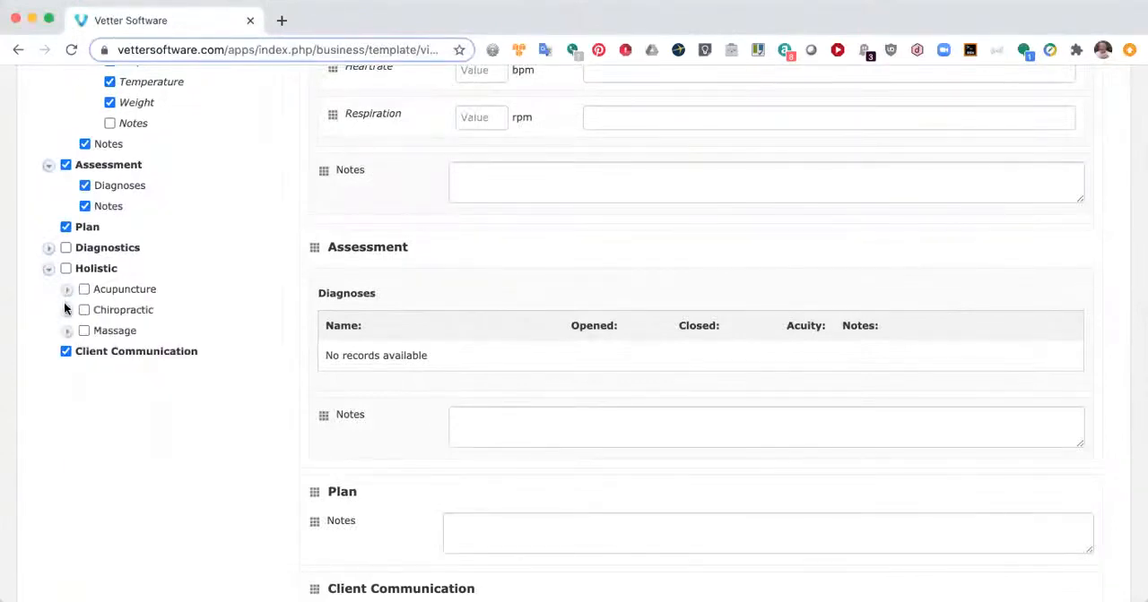
pyautogui.click(66, 311)
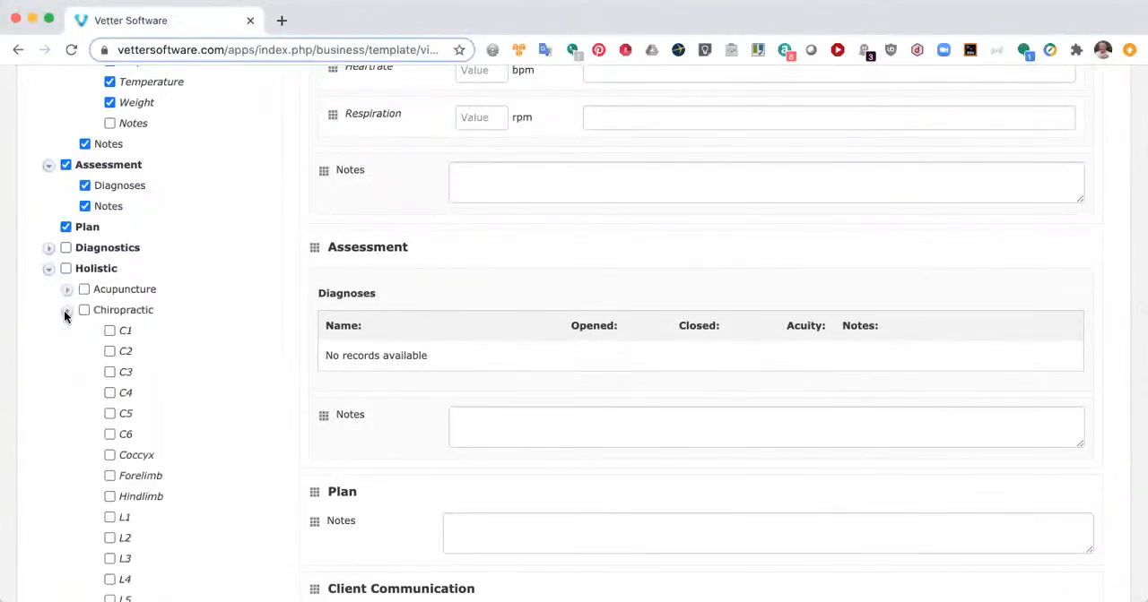
pyautogui.click(66, 312)
pyautogui.click(67, 331)
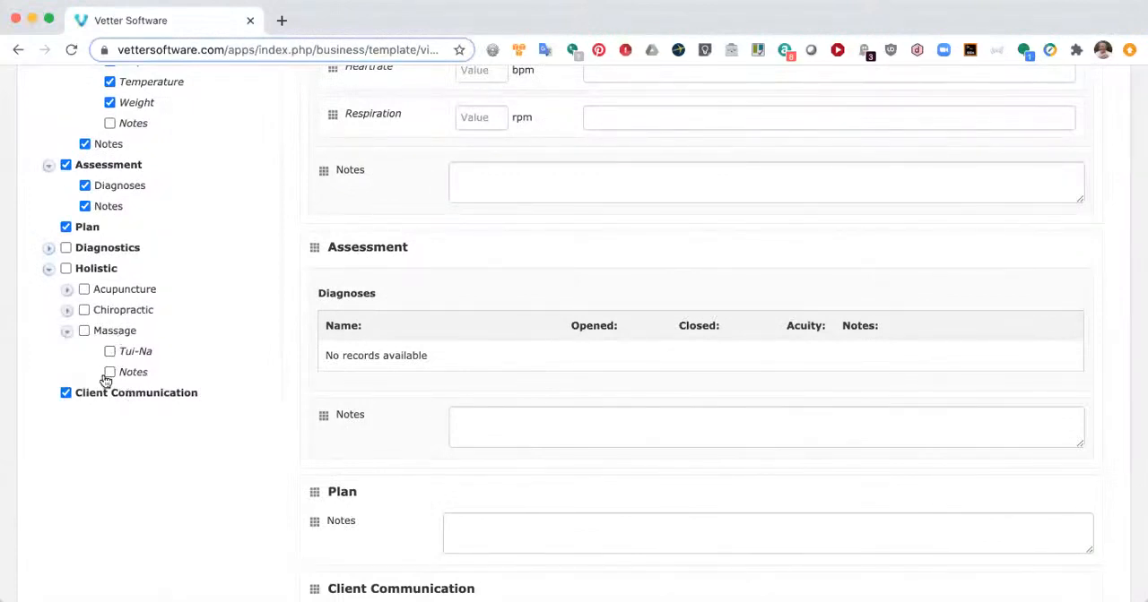
pyautogui.click(66, 331)
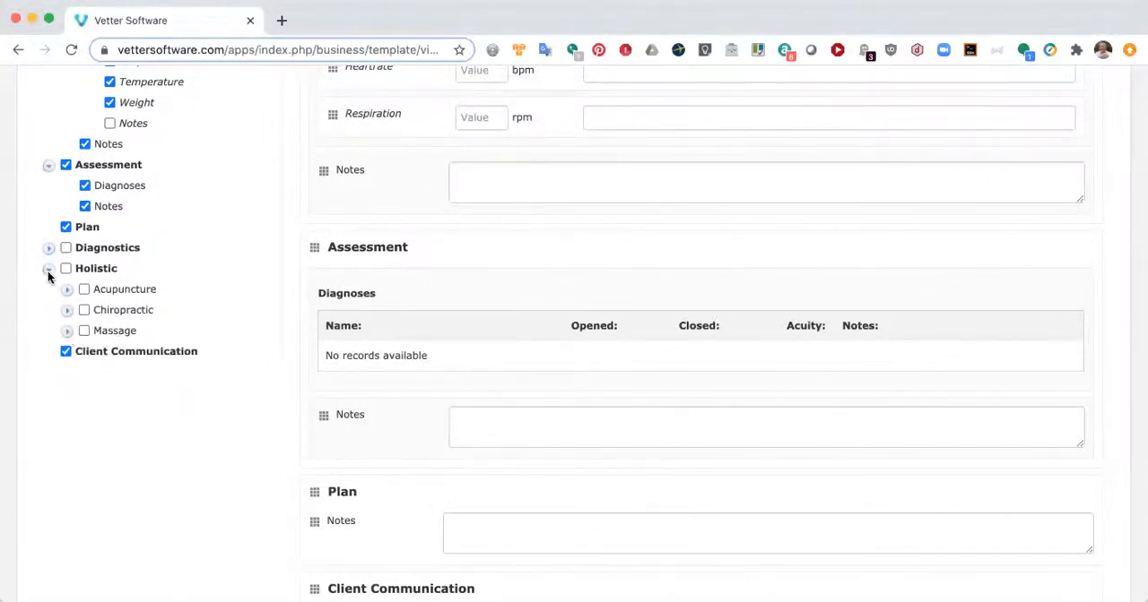
pyautogui.click(49, 269)
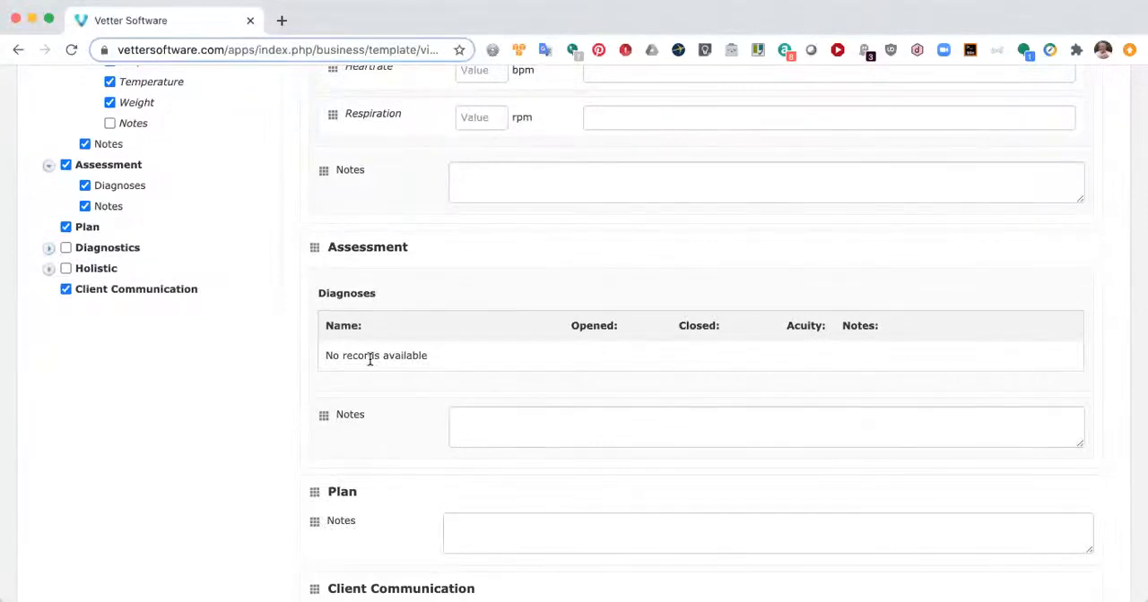
# Step: Review the layout of the assembled template across its Subjective, Objective, Assessment, Plan and Client Communication sections
pyautogui.scroll(-3, 369, 359)
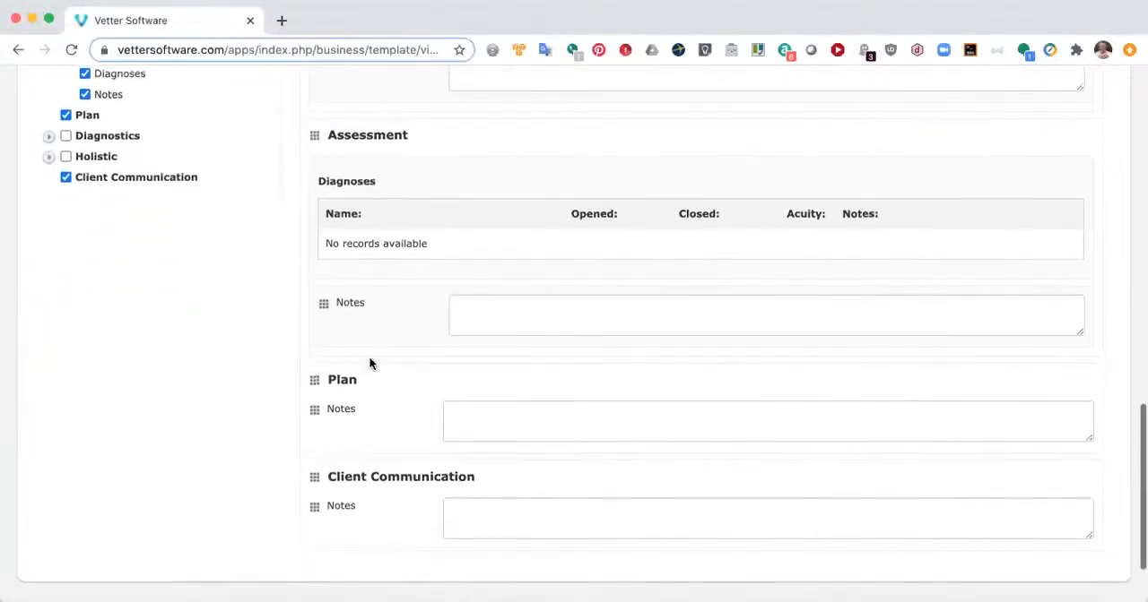
pyautogui.scroll(10, 369, 362)
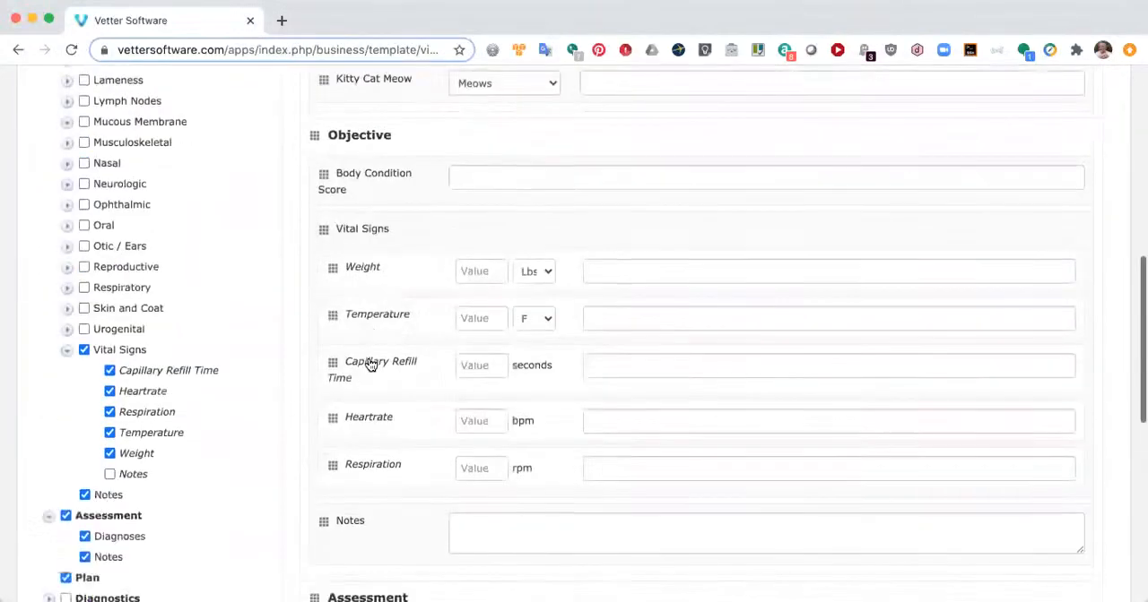
pyautogui.scroll(2, 369, 362)
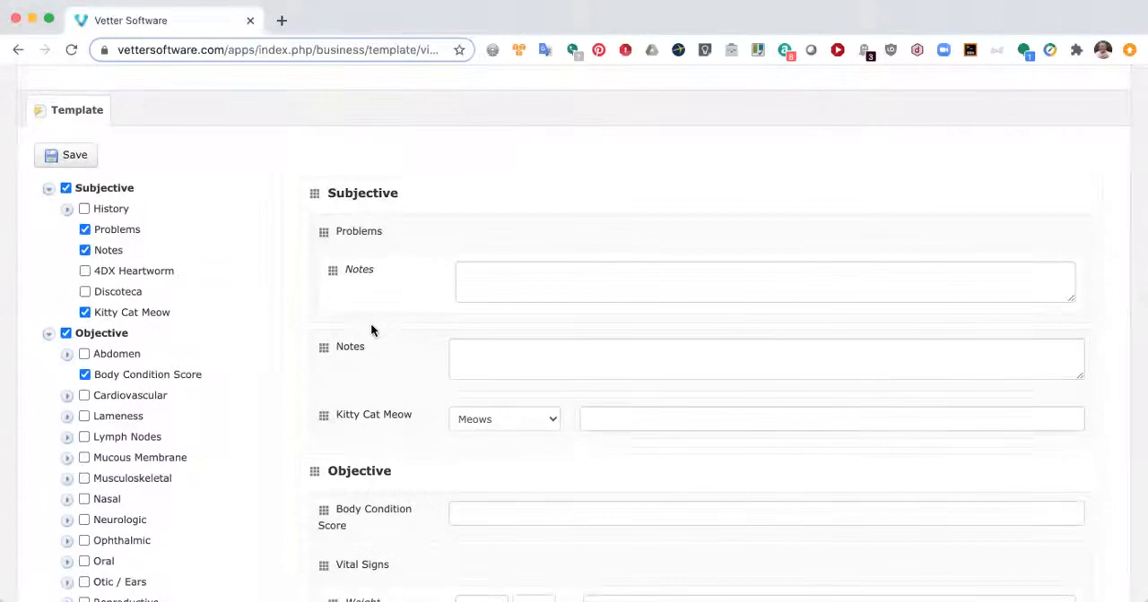
pyautogui.scroll(-1, 374, 330)
pyautogui.scroll(-5, 373, 332)
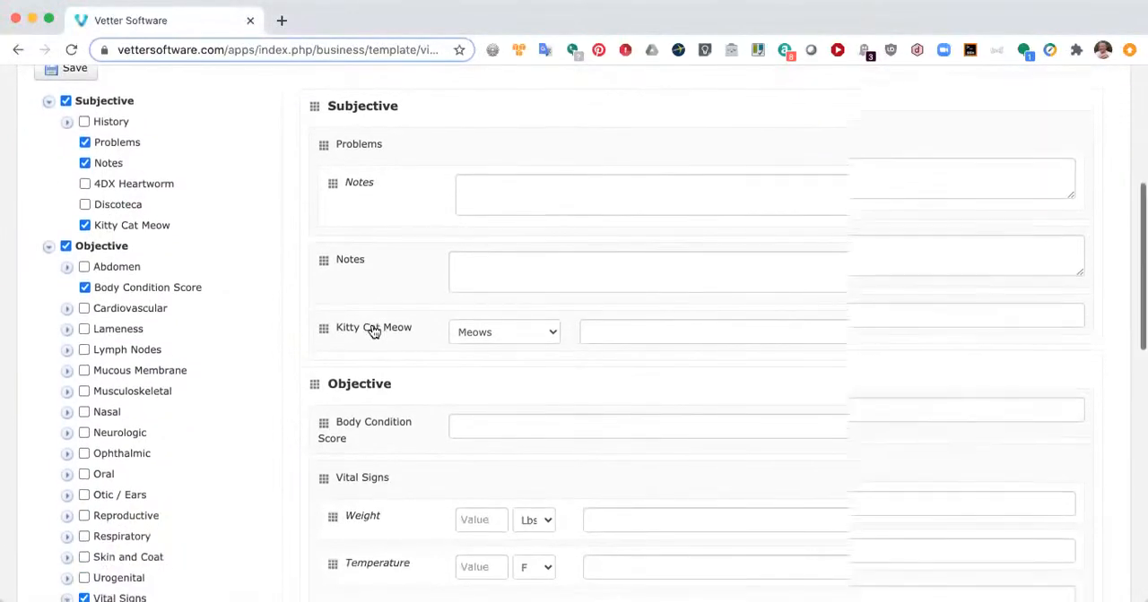
pyautogui.scroll(-1, 374, 332)
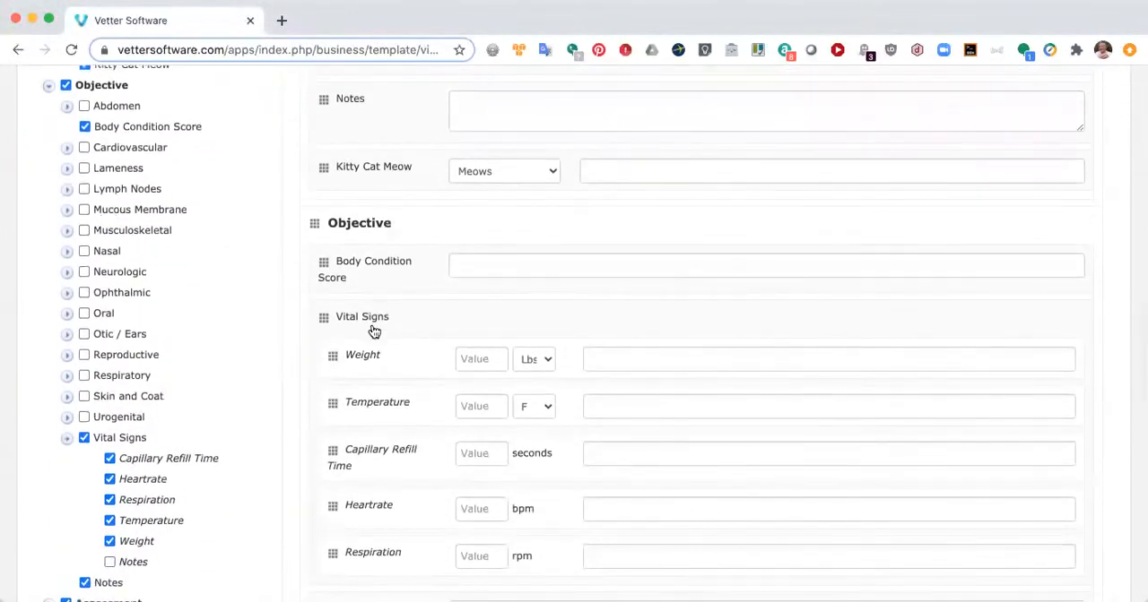
# Step: Enter "Presented with no issues" as default text in the Notes field under Problems in the Subjective section
pyautogui.scroll(4, 374, 332)
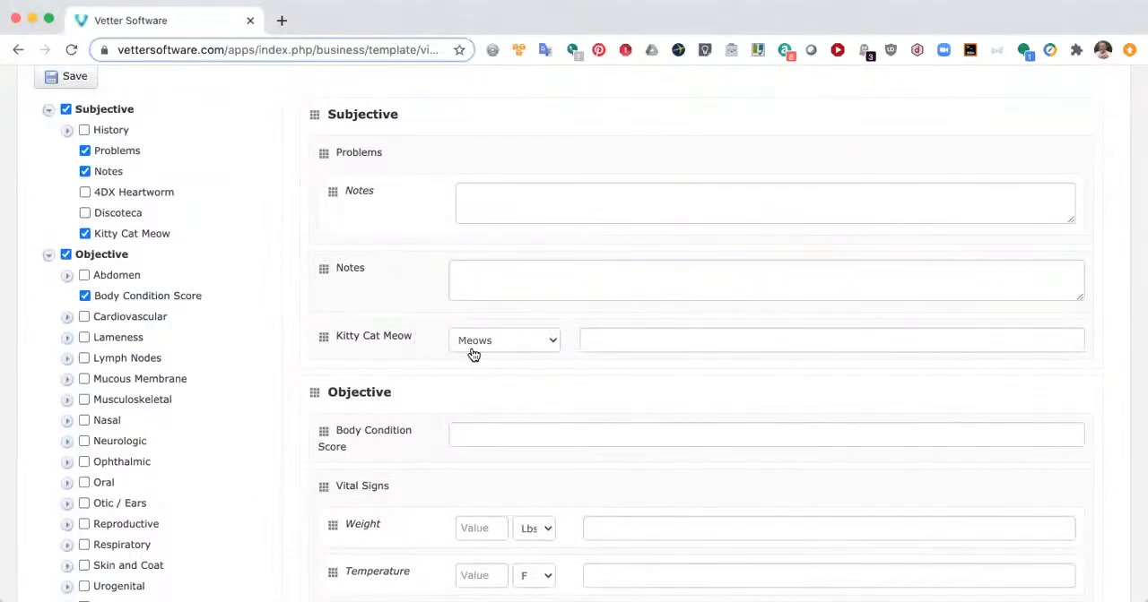
pyautogui.click(489, 206)
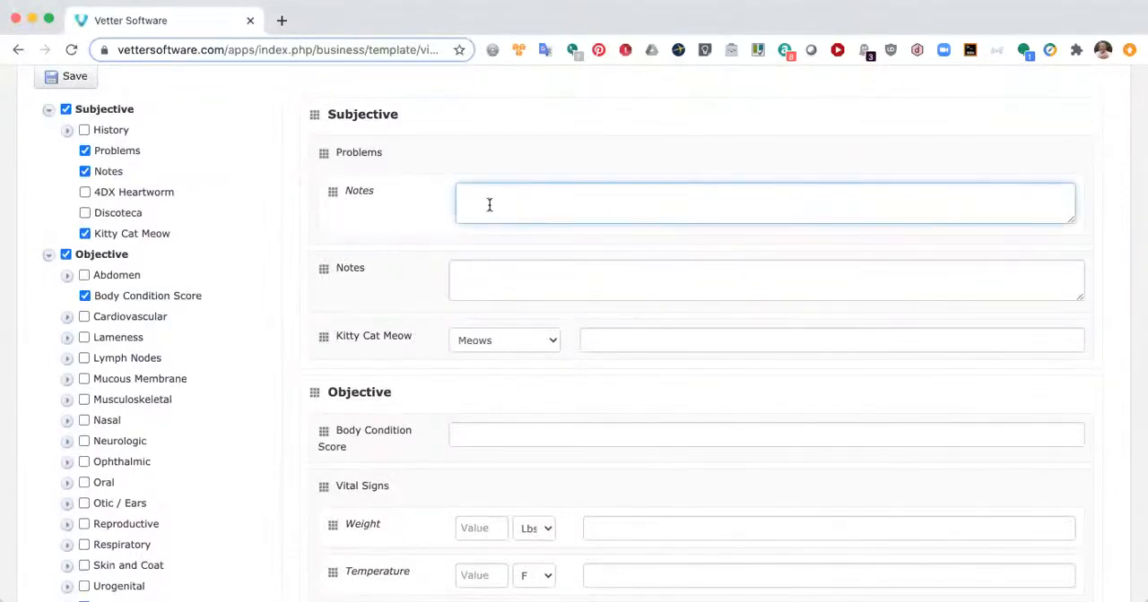
pyautogui.write('No issues')
pyautogui.press('BackSpace')
pyautogui.press('BackSpace')
pyautogui.press('BackSpace')
pyautogui.press('BackSpace')
pyautogui.press('BackSpace')
pyautogui.press('BackSpace')
pyautogui.press('BackSpace')
pyautogui.press('BackSpace')
pyautogui.press('BackSpace')
pyautogui.write('Presented with no issues')
# Step: Enter "Meows loudly" as the default comment for the Kitty Cat Meow field
pyautogui.click(625, 338)
pyautogui.write('Meou')
pyautogui.press('BackSpace')
pyautogui.write('ws loudly')
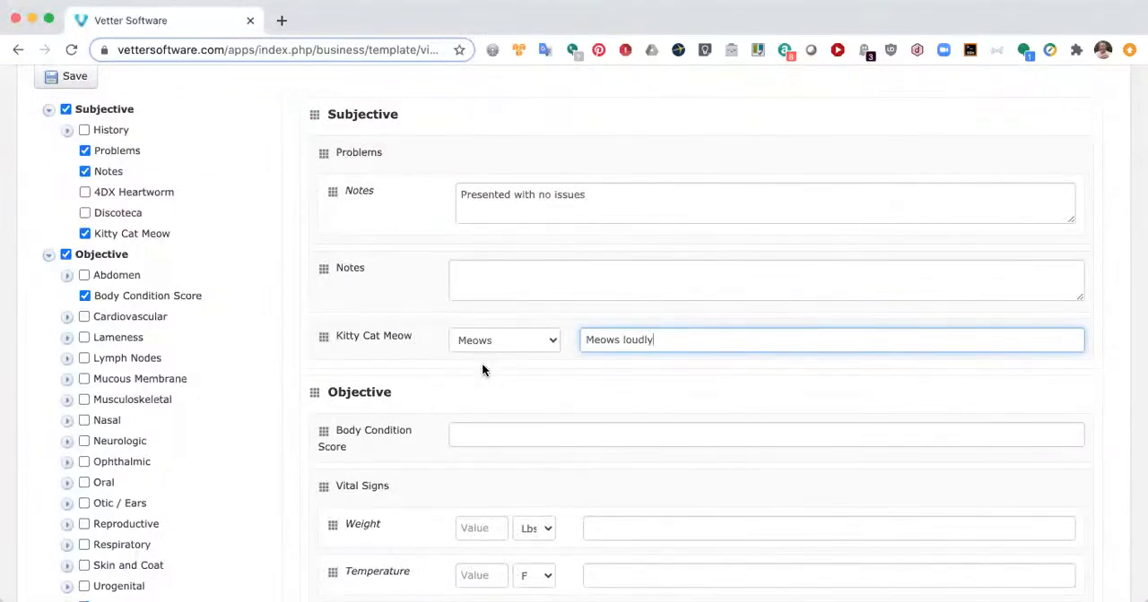
# Step: Fill the comments for Weight, Temperature, Capillary Refill Time, Heartrate and Respiration with "WNL" as default text
pyautogui.scroll(-4, 618, 384)
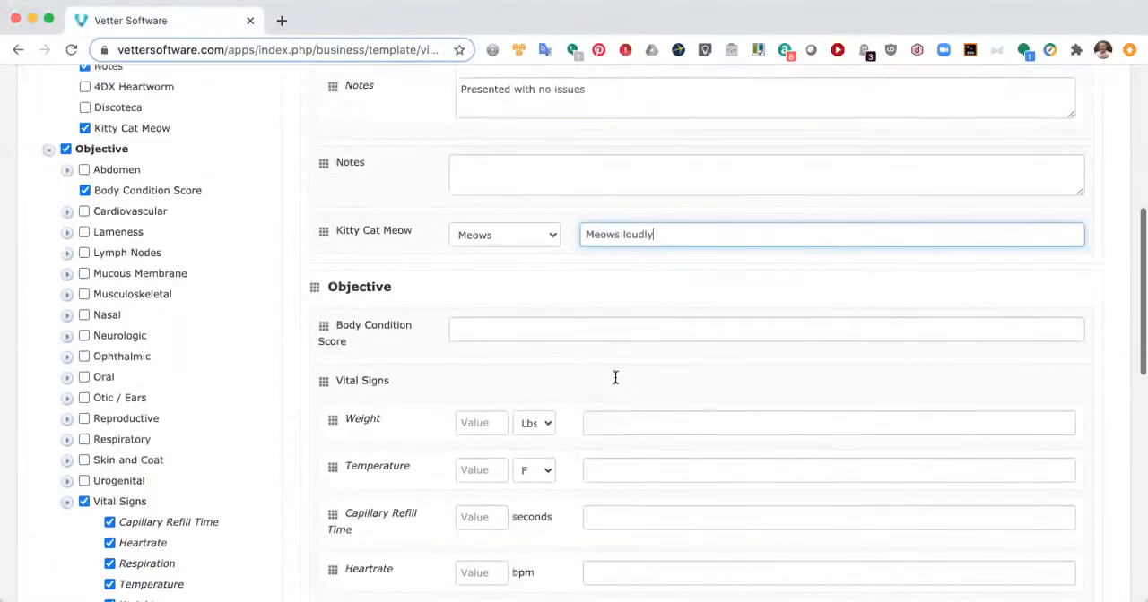
pyautogui.click(605, 351)
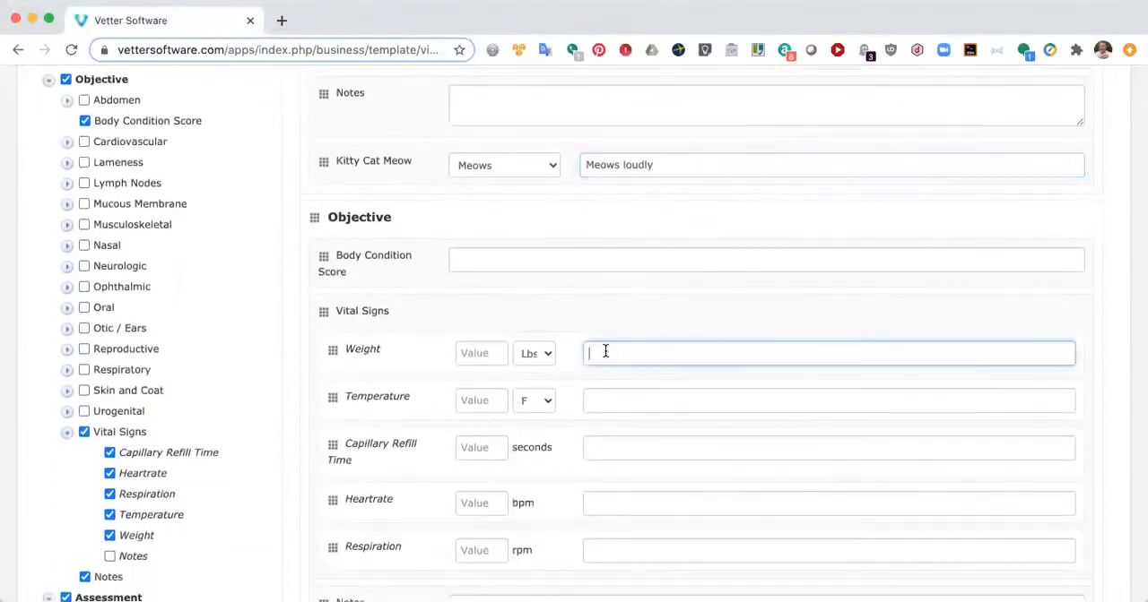
pyautogui.write('WNL')
pyautogui.click(590, 403)
pyautogui.write('WNL')
pyautogui.click(609, 445)
pyautogui.write('WNL')
pyautogui.click(610, 503)
pyautogui.write('WNL')
pyautogui.click(617, 553)
pyautogui.write('WNL')
# Step: Open the patient record of the dog Aston from the recently viewed items
pyautogui.scroll(-2, 681, 433)
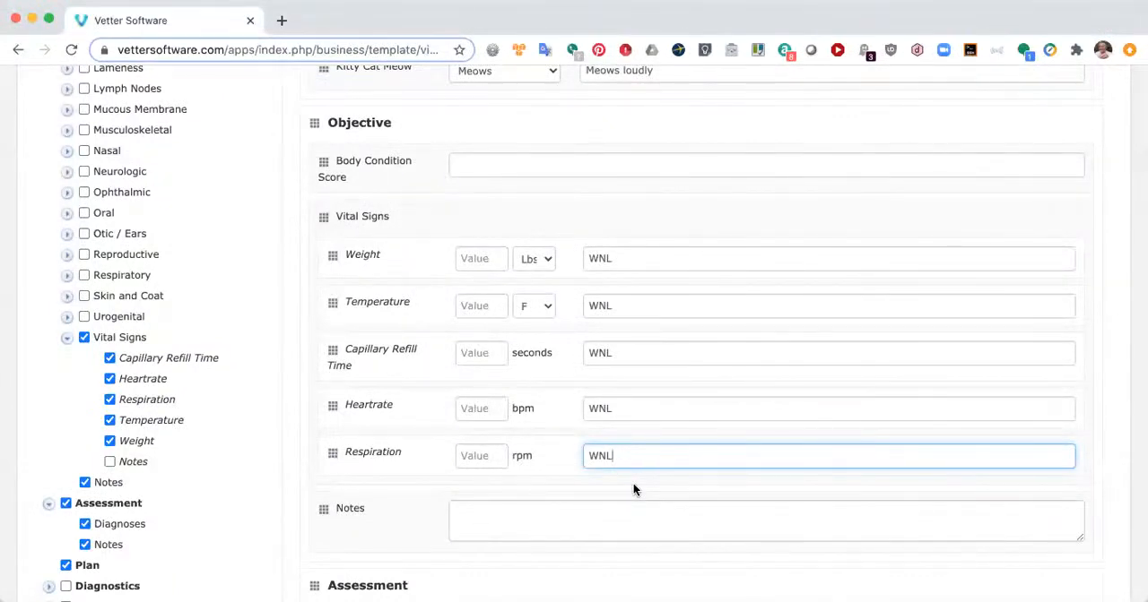
pyautogui.scroll(-5, 632, 490)
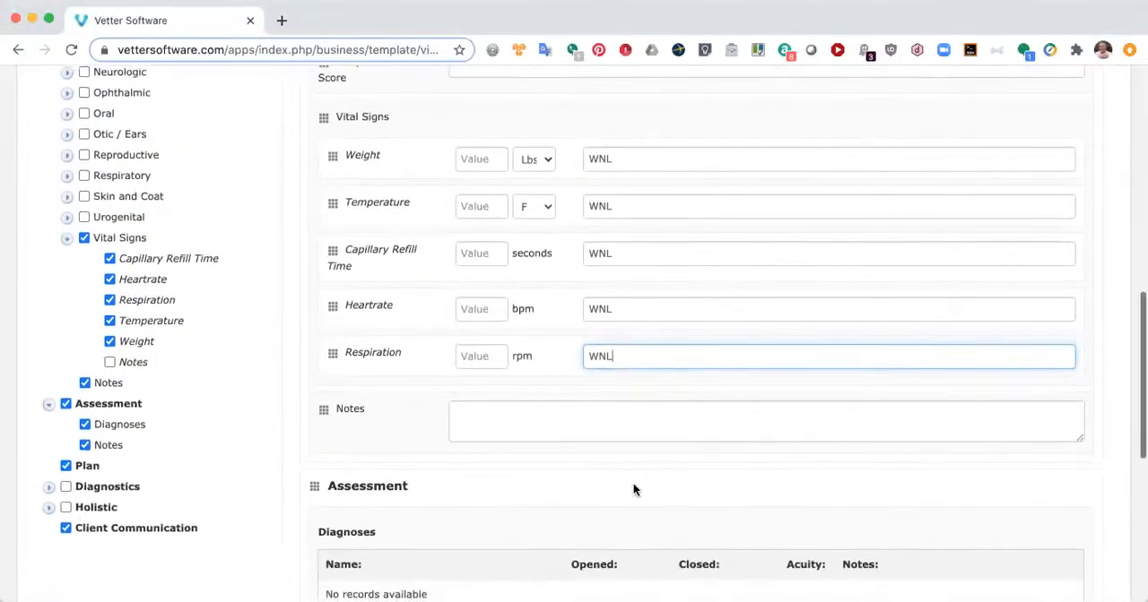
pyautogui.scroll(-5, 501, 269)
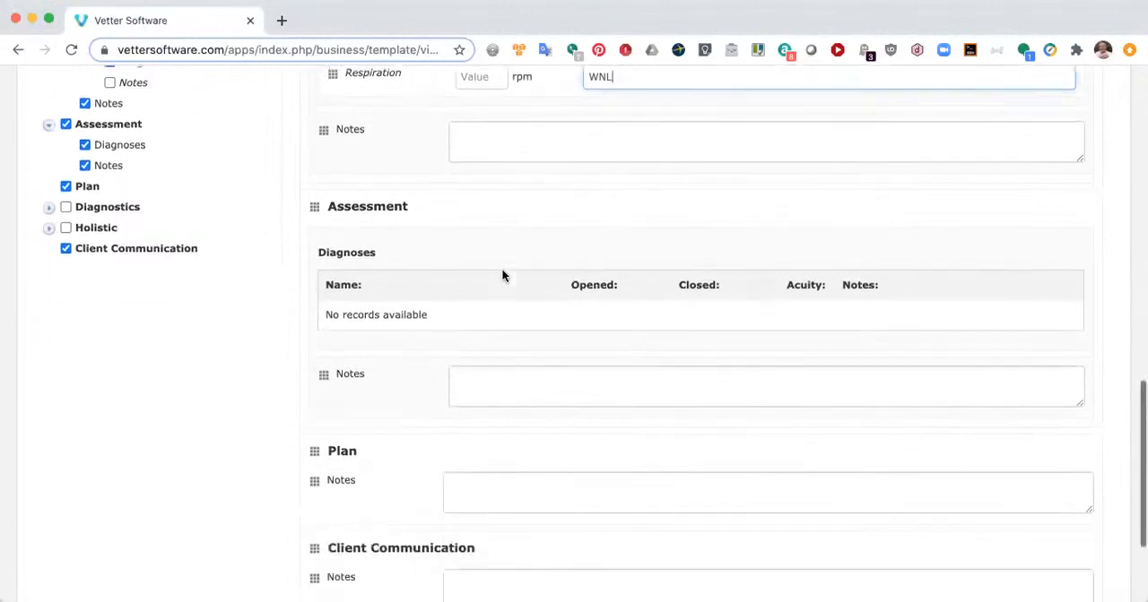
pyautogui.scroll(15, 502, 269)
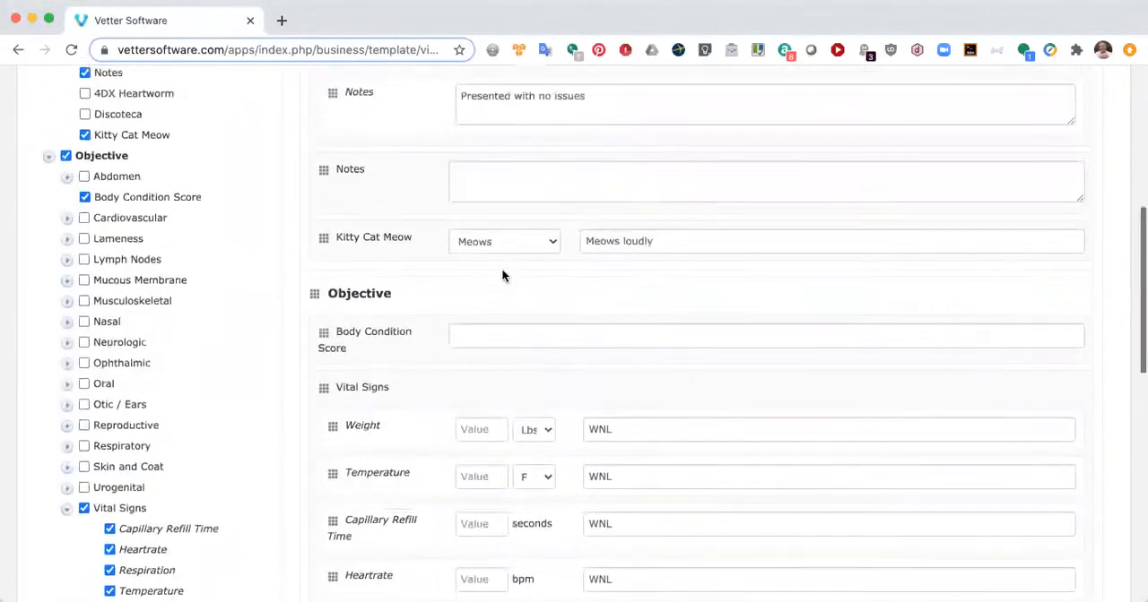
pyautogui.scroll(5, 501, 274)
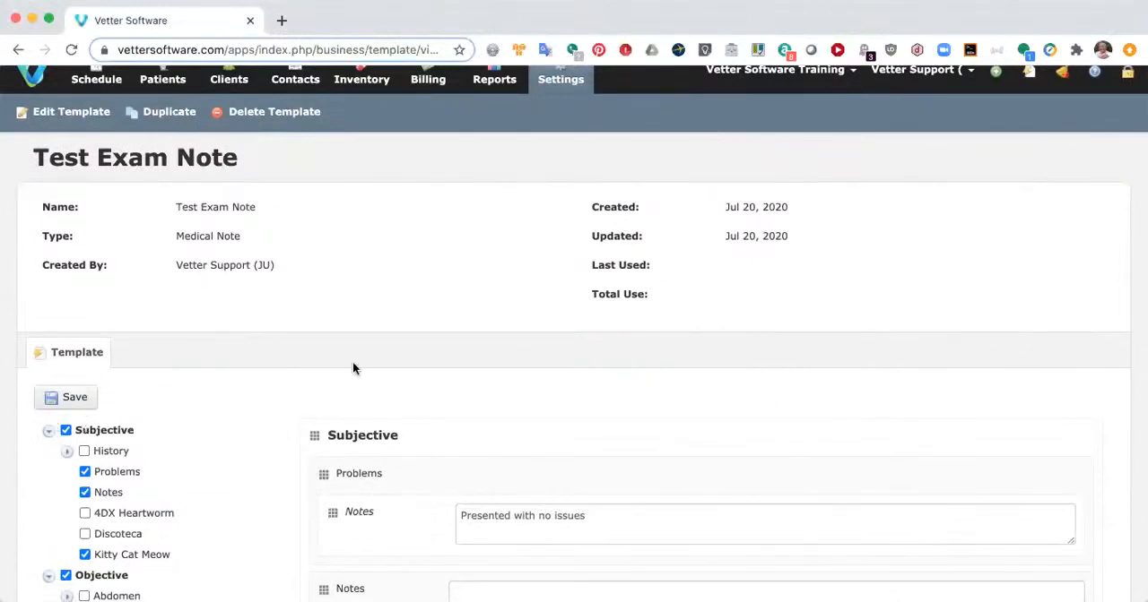
pyautogui.scroll(1, 352, 368)
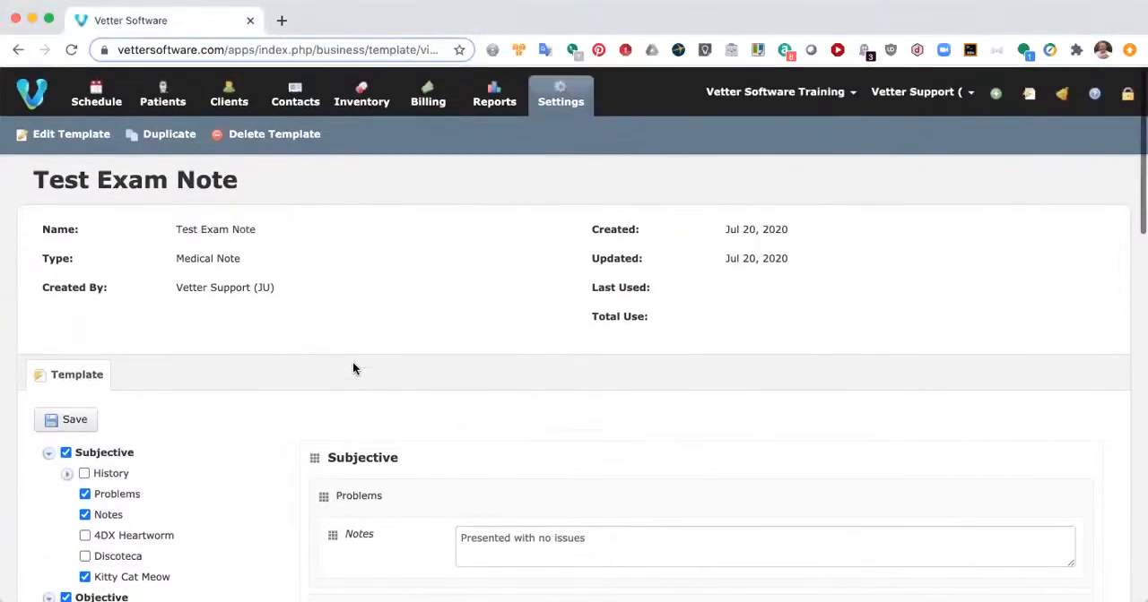
pyautogui.click(1029, 95)
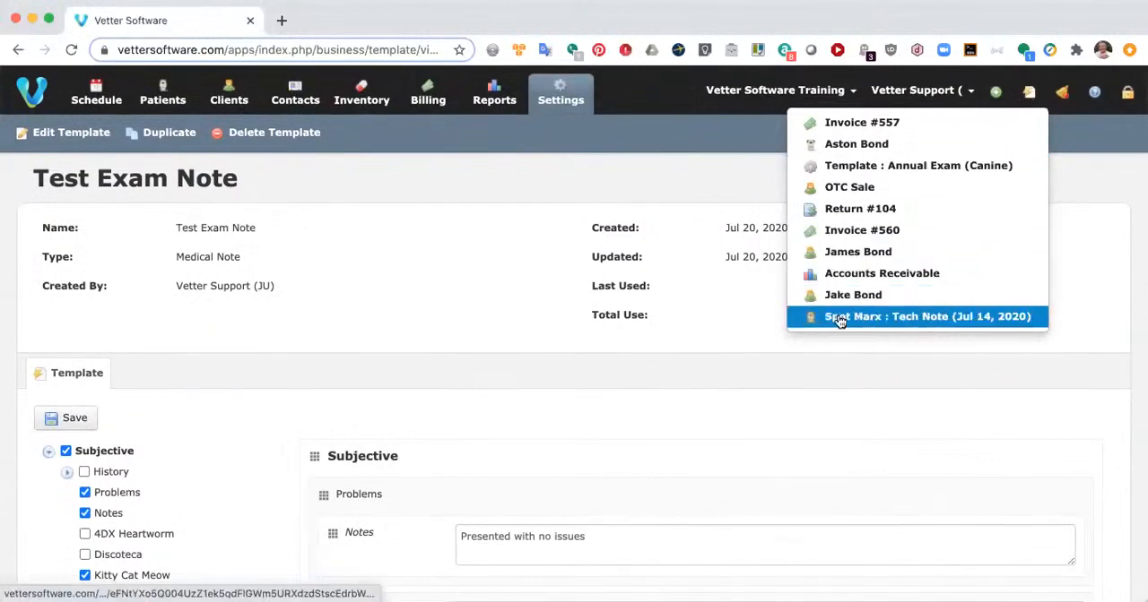
pyautogui.click(847, 145)
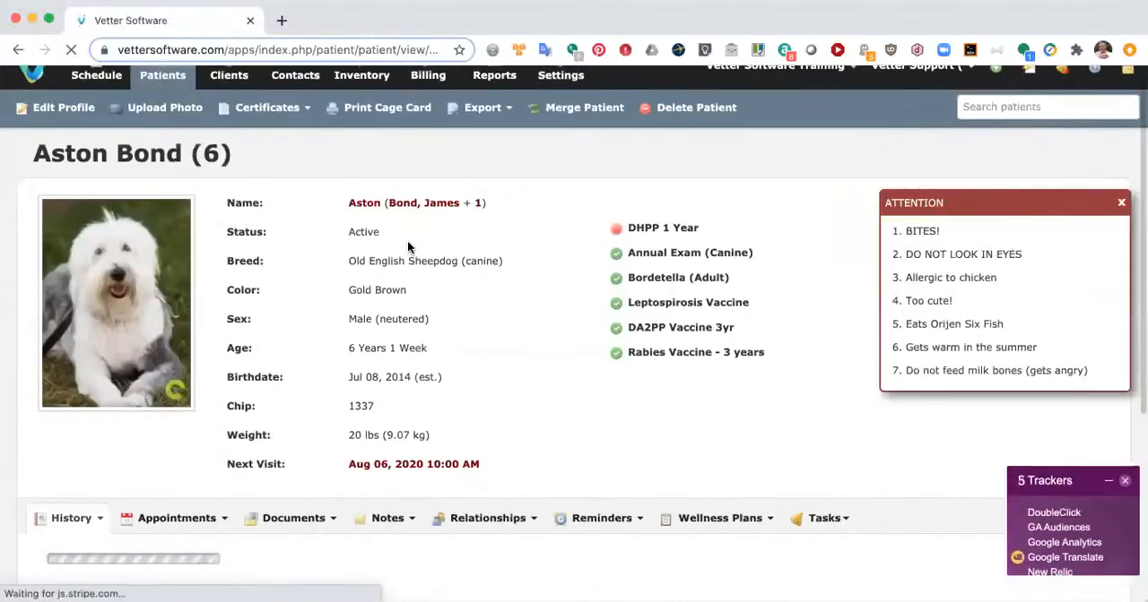
# Step: Start a new medical note in Aston's history based on the Test Exam Note template
pyautogui.scroll(-3, 407, 240)
pyautogui.scroll(-2, 407, 240)
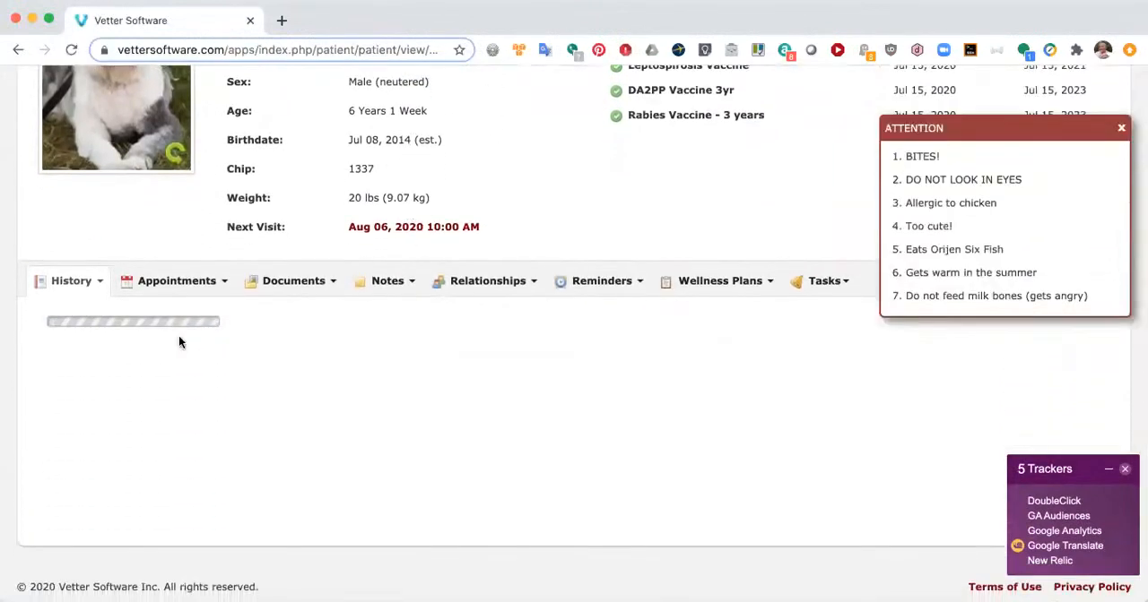
pyautogui.click(79, 283)
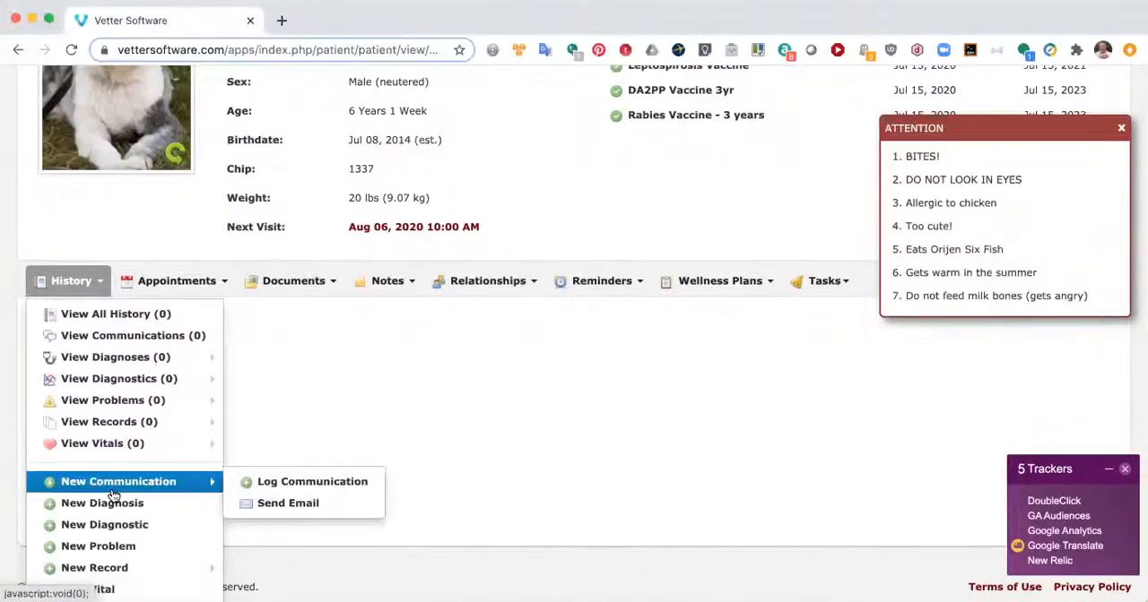
pyautogui.scroll(-1, 113, 495)
pyautogui.moveTo(111, 512)
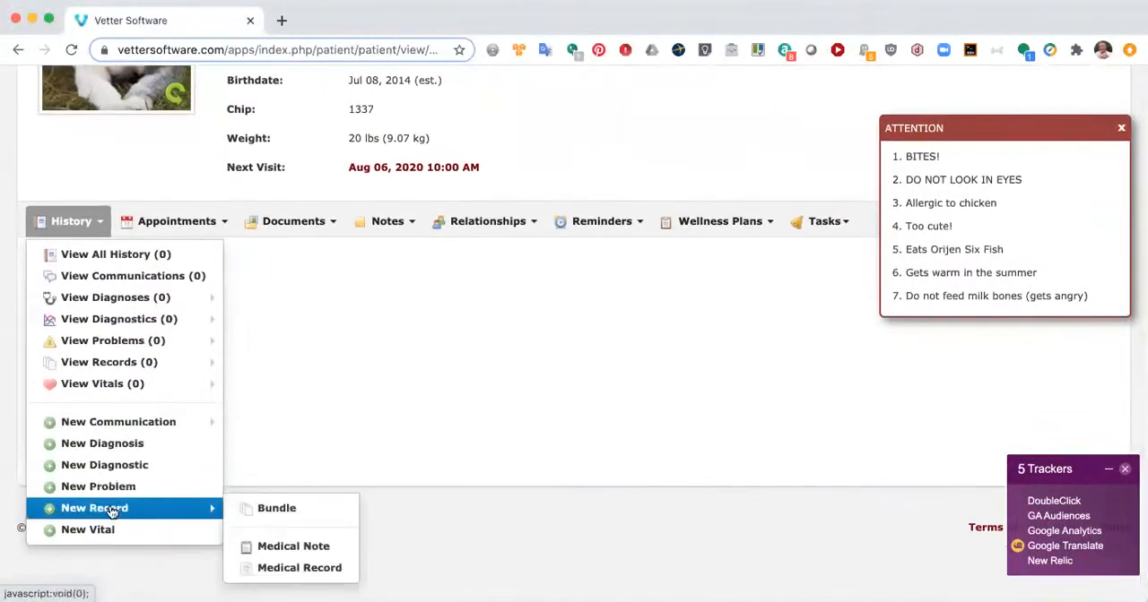
pyautogui.click(305, 547)
pyautogui.click(566, 188)
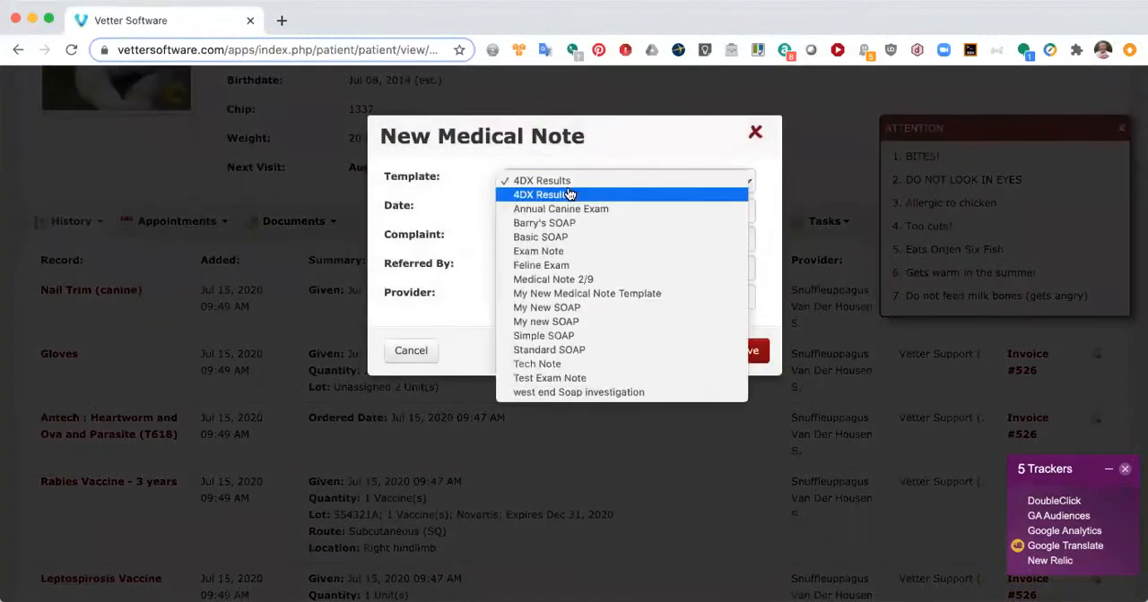
pyautogui.click(584, 379)
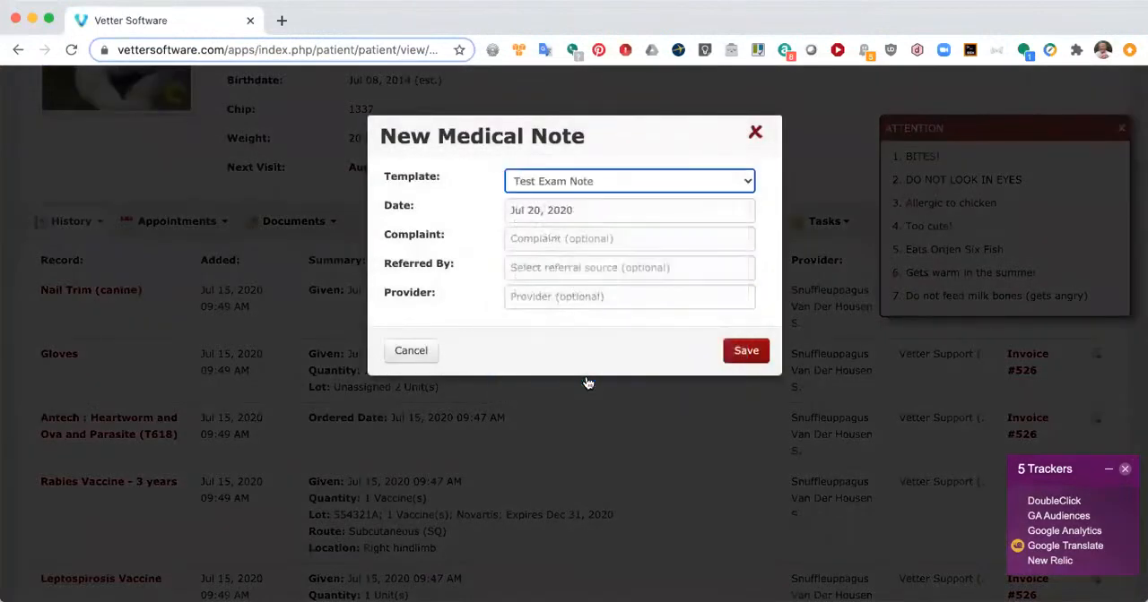
# Step: Enter "Exam w Vax" as the complaint, choose the suggested provider, and save the new medical note
pyautogui.click(555, 239)
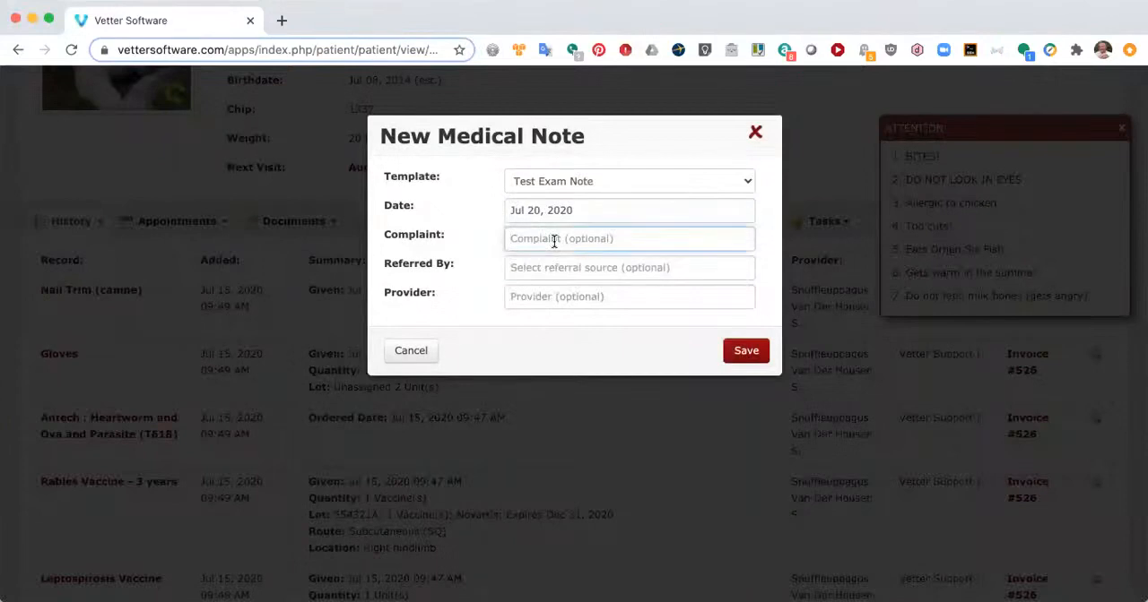
pyautogui.write('Exa')
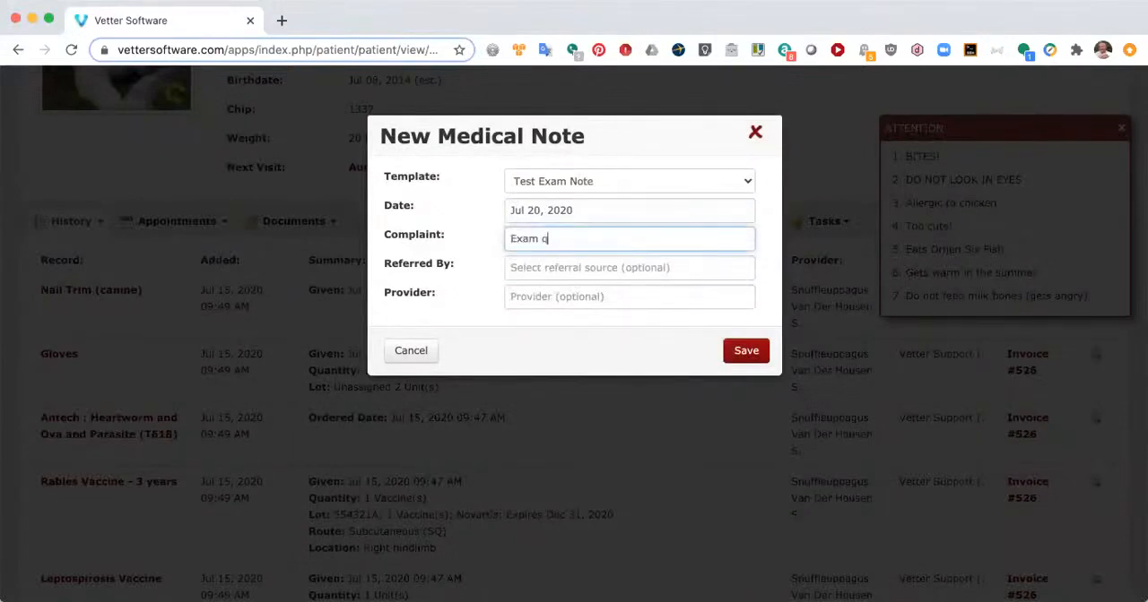
pyautogui.write('m w Vax')
pyautogui.click(554, 297)
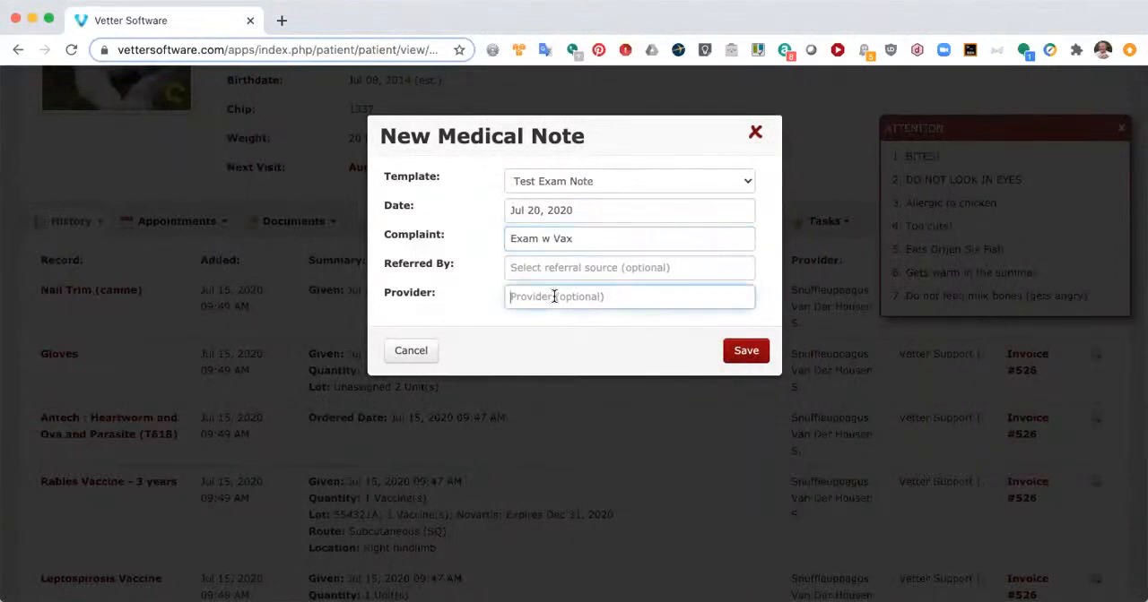
pyautogui.click(563, 367)
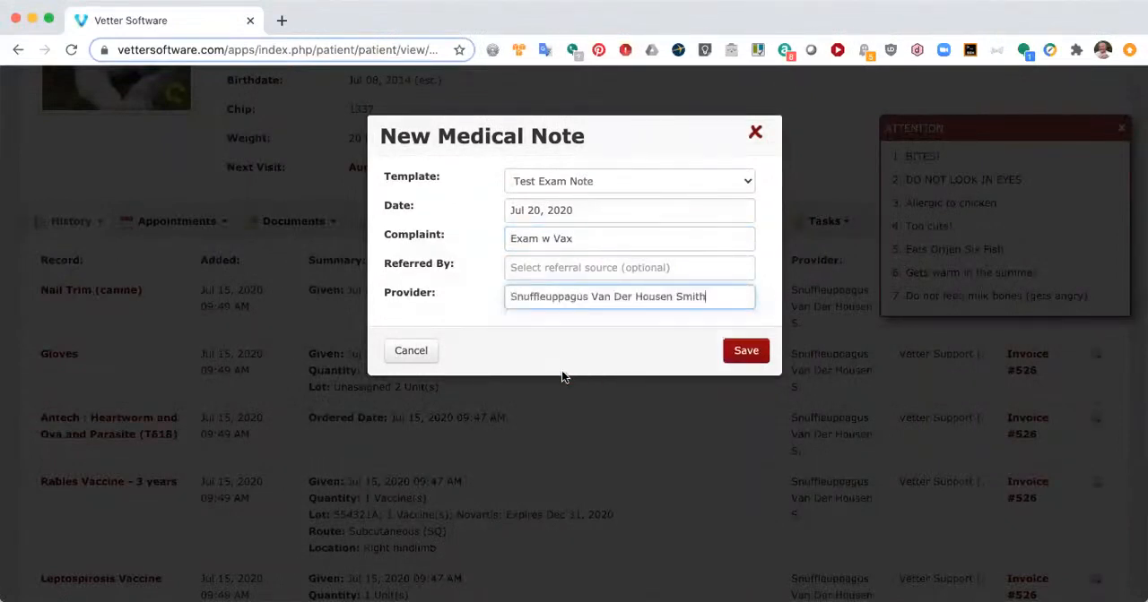
pyautogui.click(746, 352)
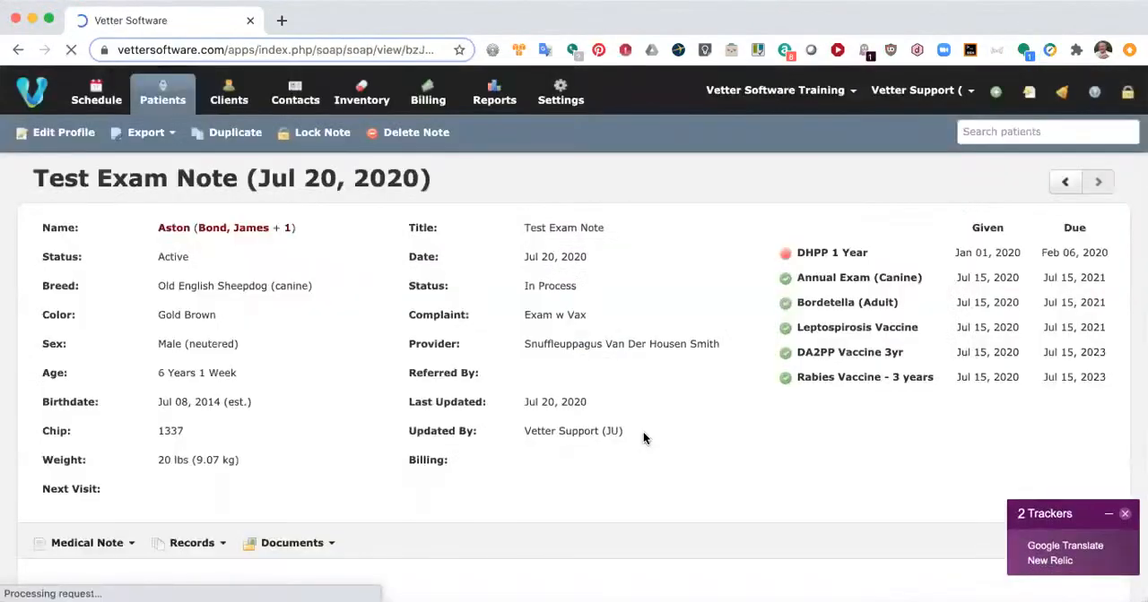
# Step: Look through the new note's Subjective, Objective and Assessment sections to check the template's default text
pyautogui.scroll(-5, 643, 431)
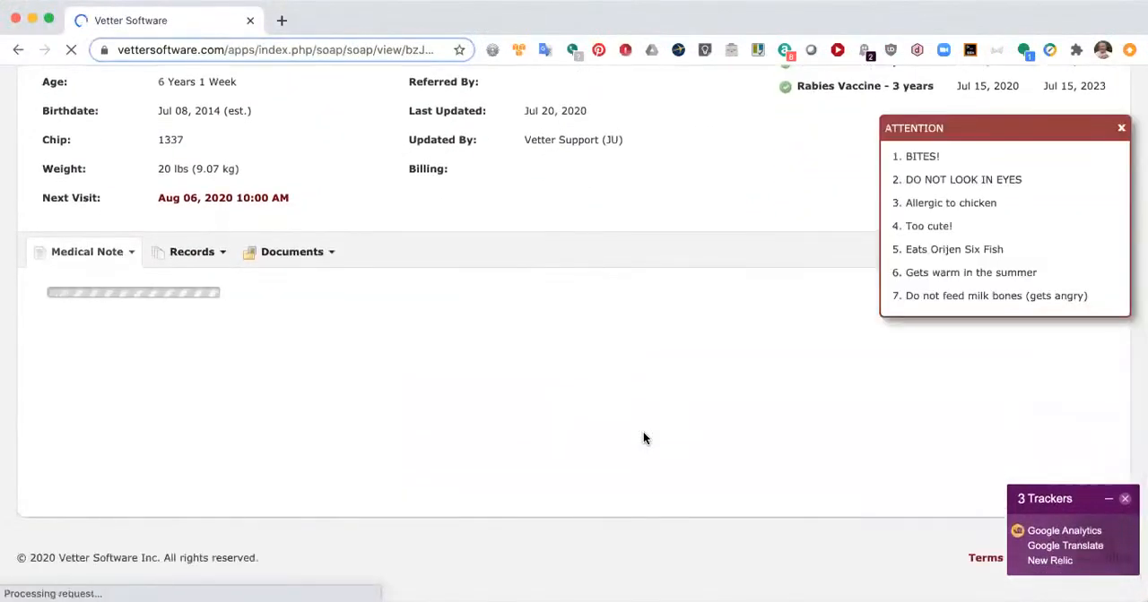
pyautogui.scroll(-3, 510, 351)
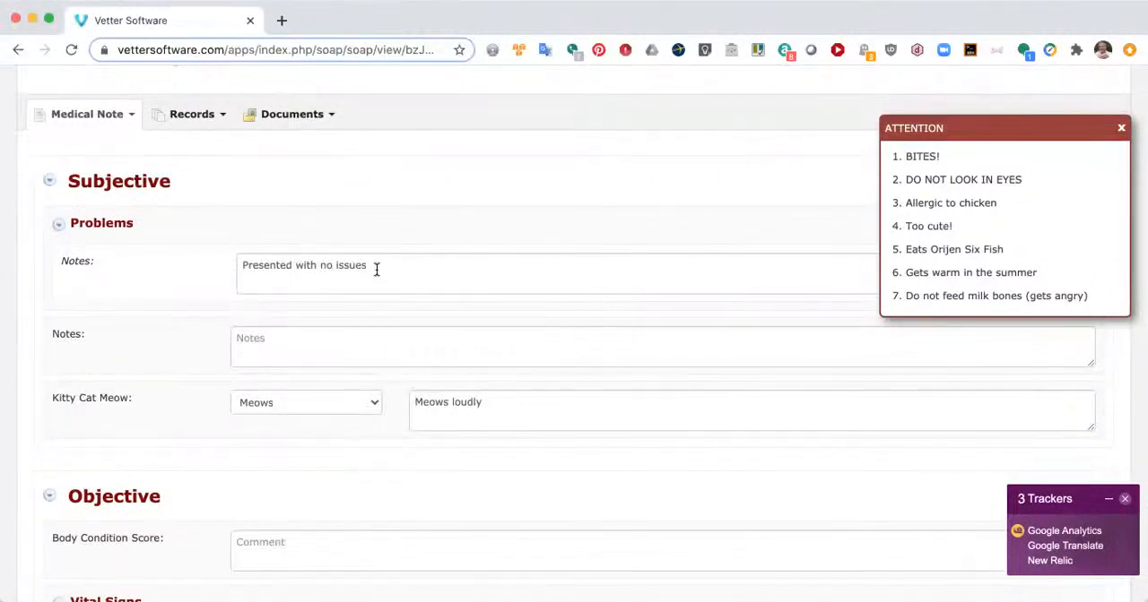
pyautogui.scroll(-5, 377, 269)
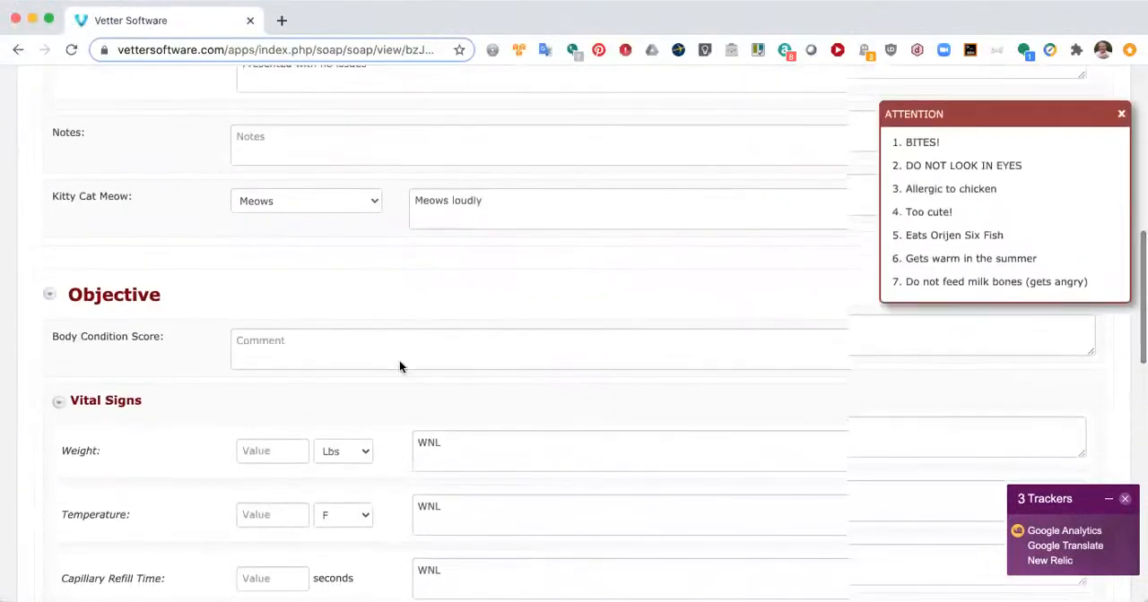
pyautogui.scroll(-4, 399, 366)
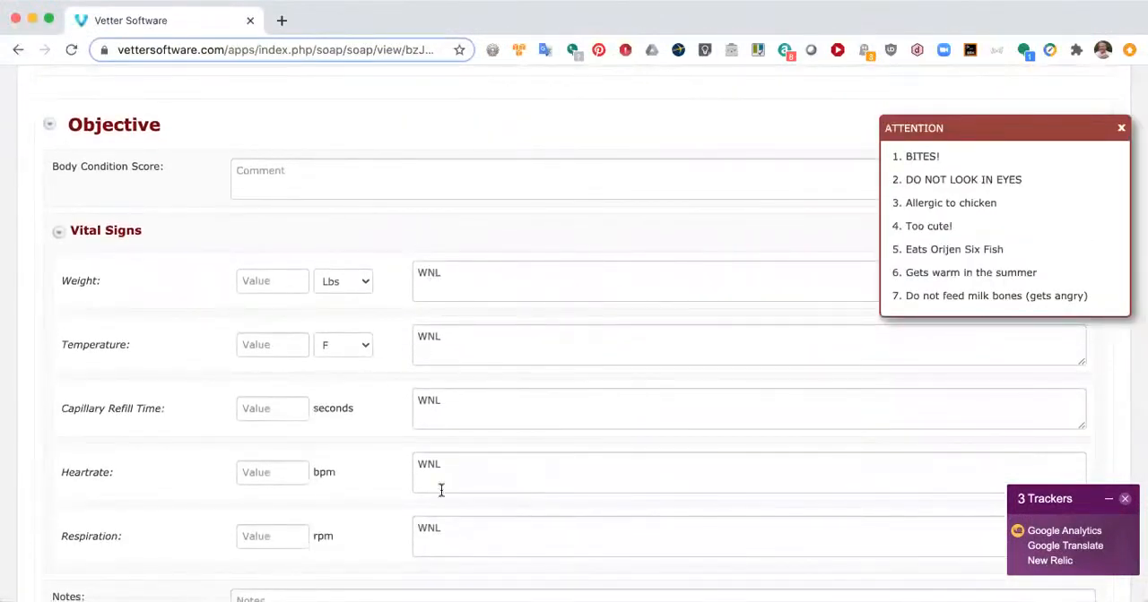
pyautogui.scroll(-9, 440, 512)
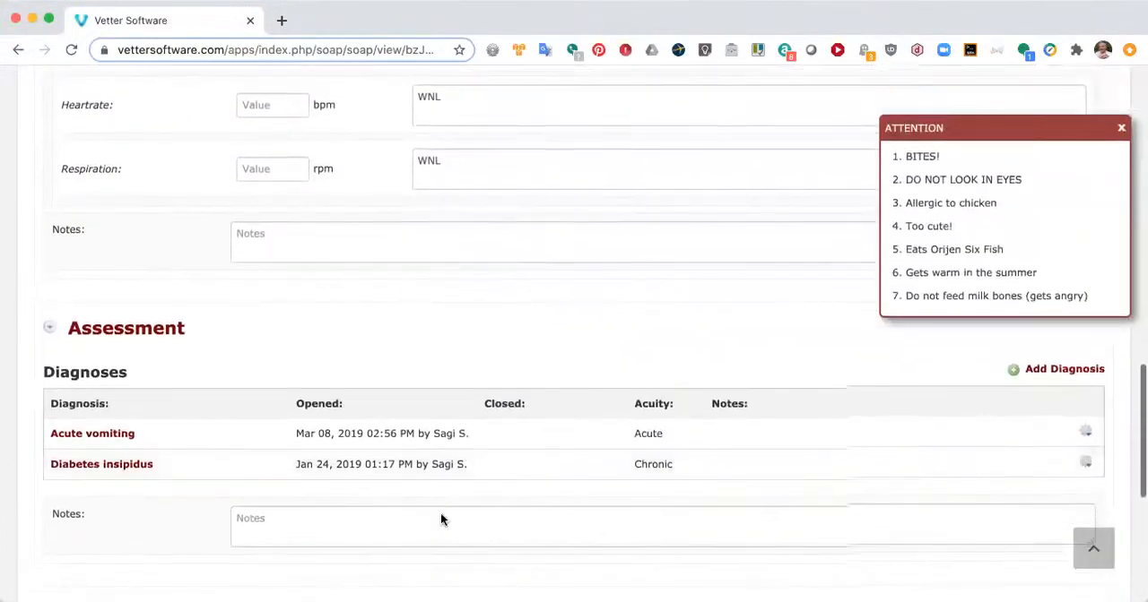
pyautogui.scroll(-3, 441, 518)
pyautogui.scroll(12, 441, 518)
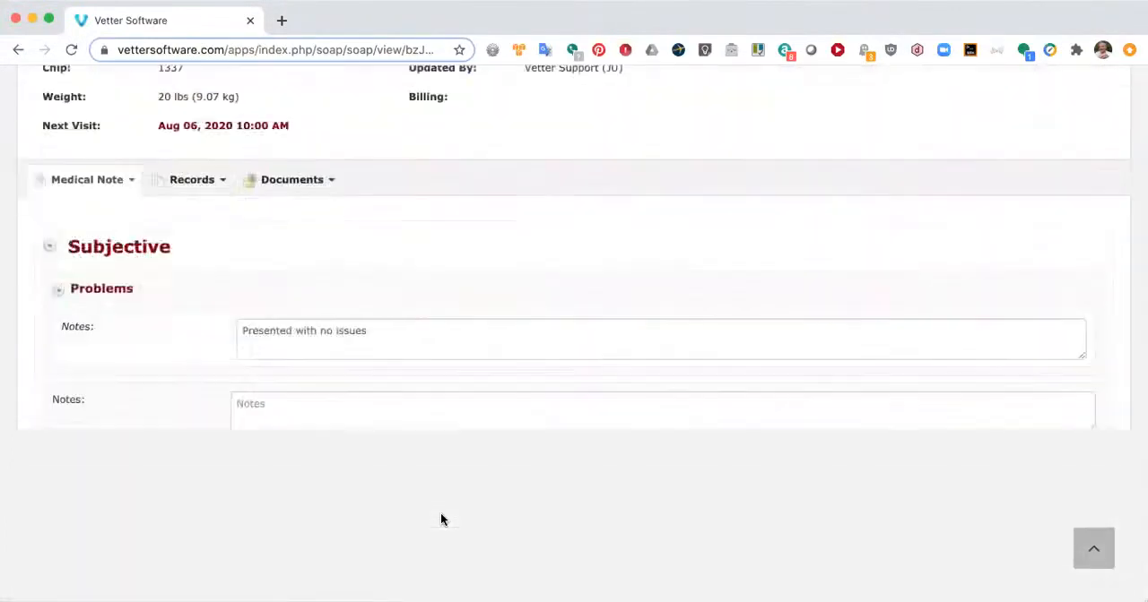
pyautogui.scroll(4, 440, 520)
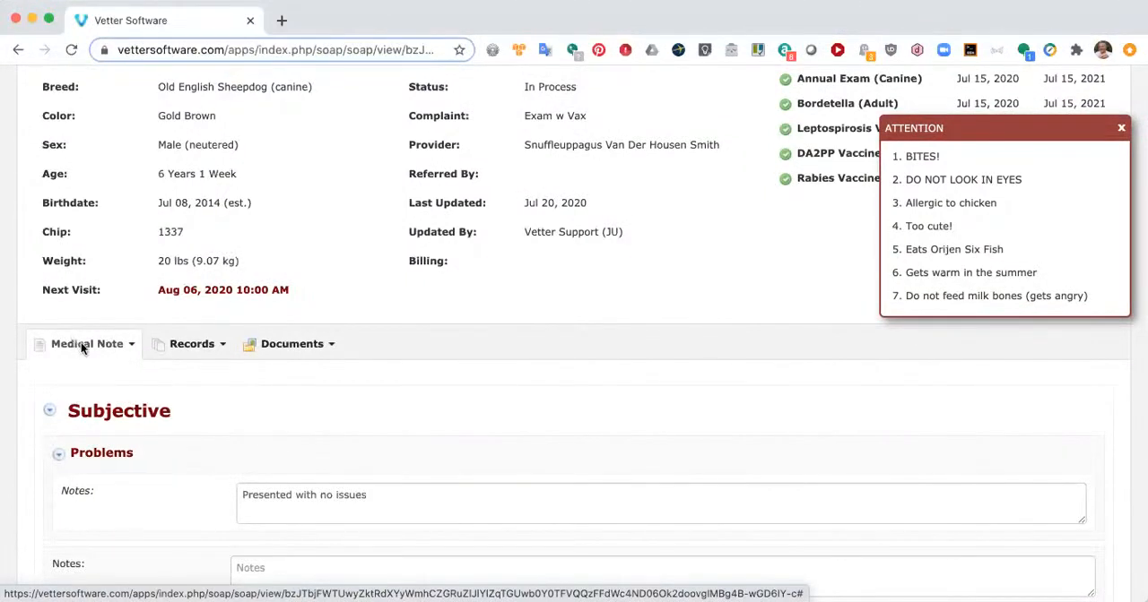
# Step: Add the Canine Diabetes template content to the note's Client Communication section
pyautogui.click(80, 342)
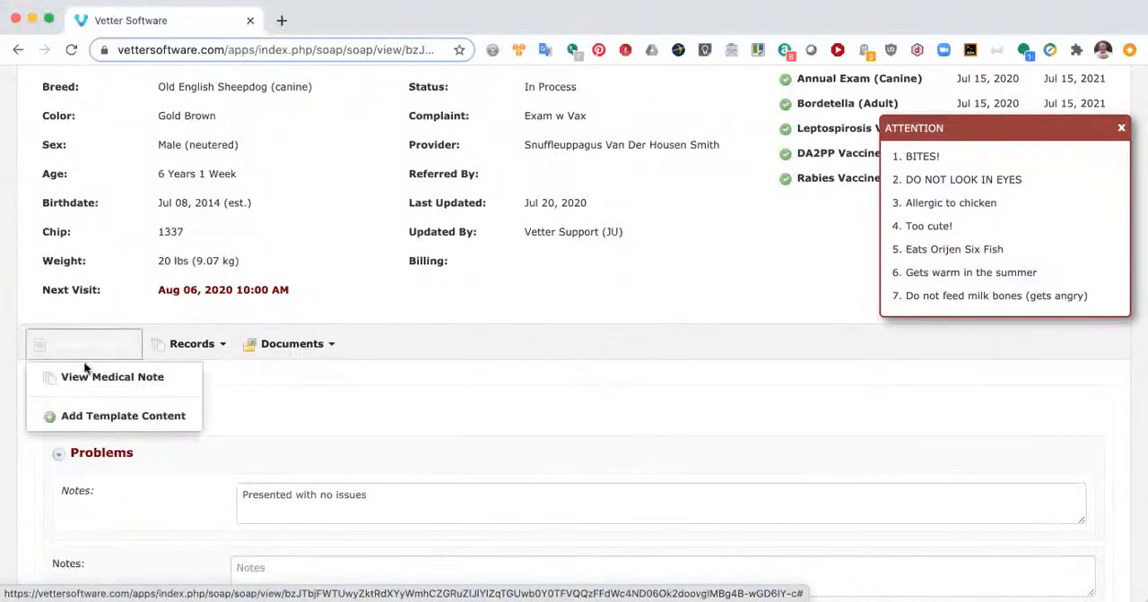
pyautogui.click(99, 418)
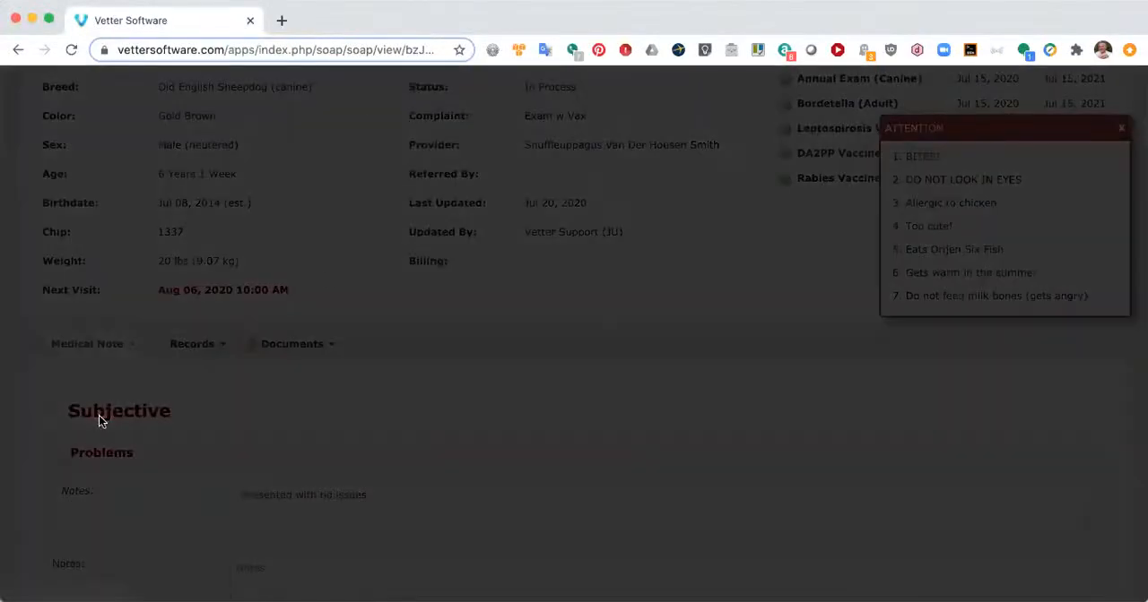
pyautogui.click(583, 183)
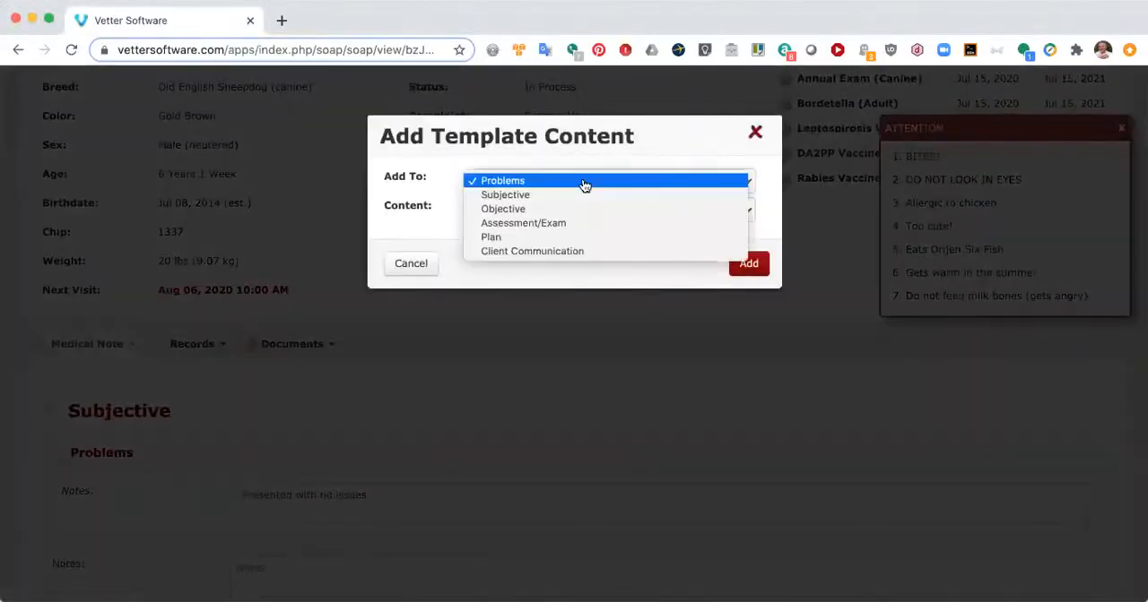
pyautogui.click(530, 255)
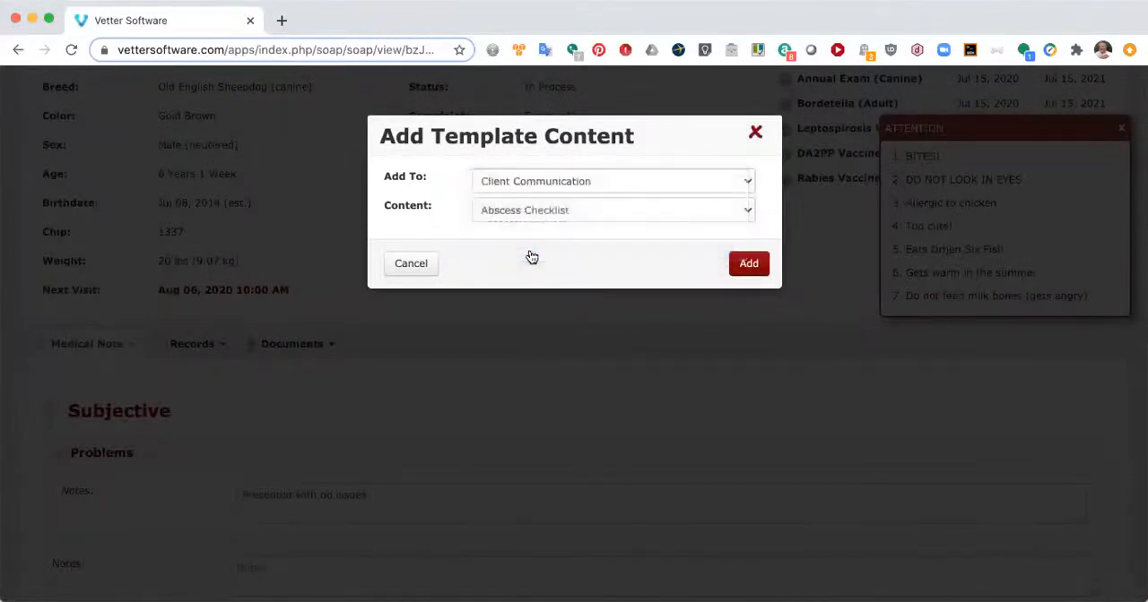
pyautogui.click(585, 211)
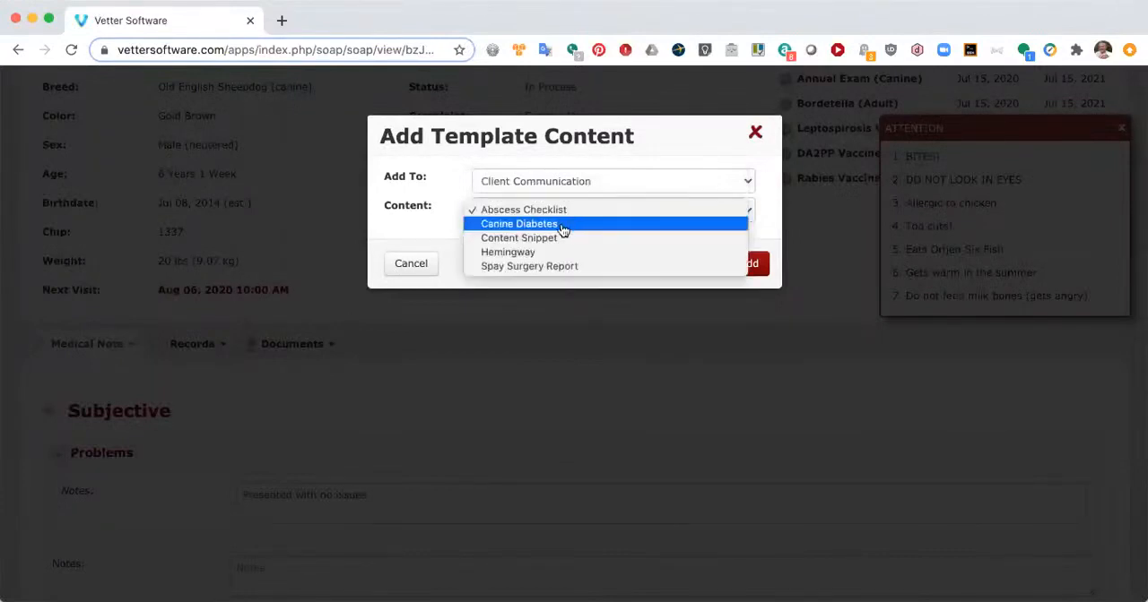
pyautogui.click(563, 225)
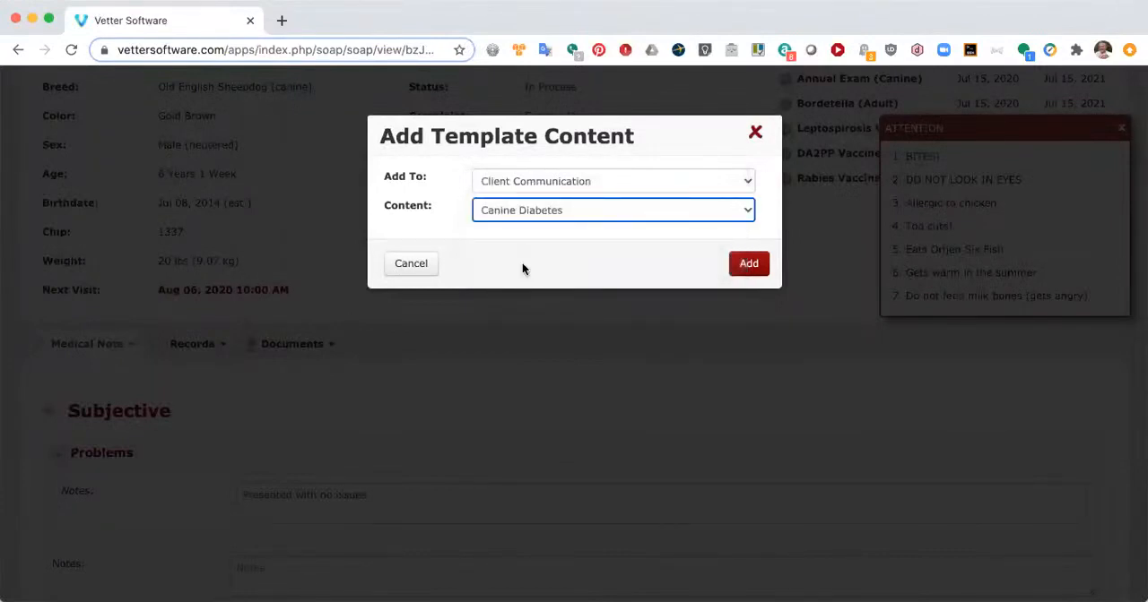
pyautogui.click(743, 269)
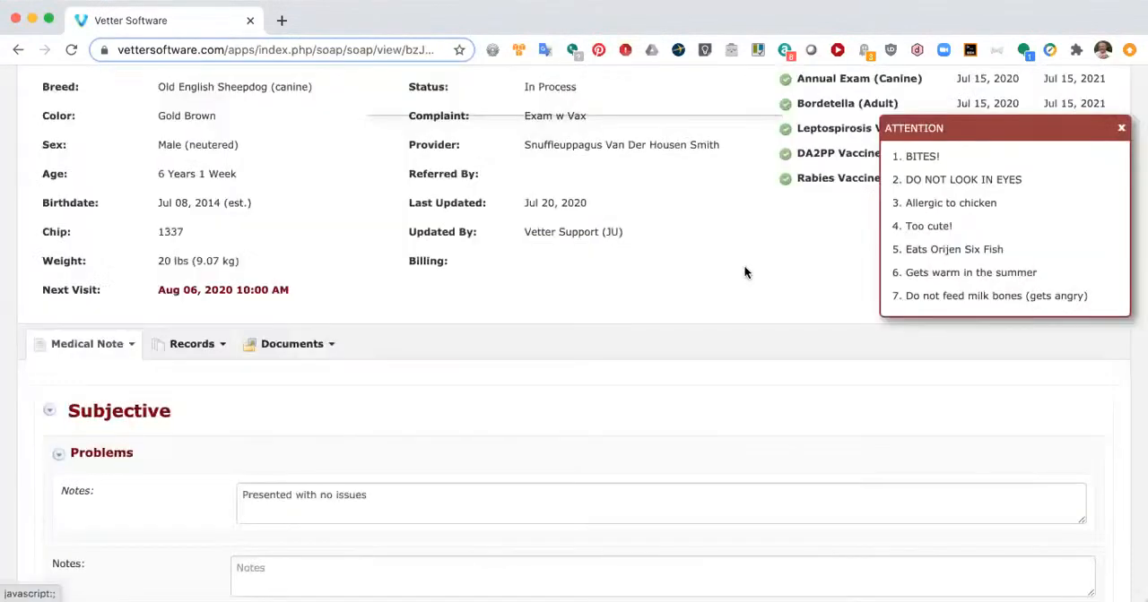
# Step: Expand the Client Communication notes field and review the inserted Canine Diabetes text
pyautogui.scroll(-10, 670, 453)
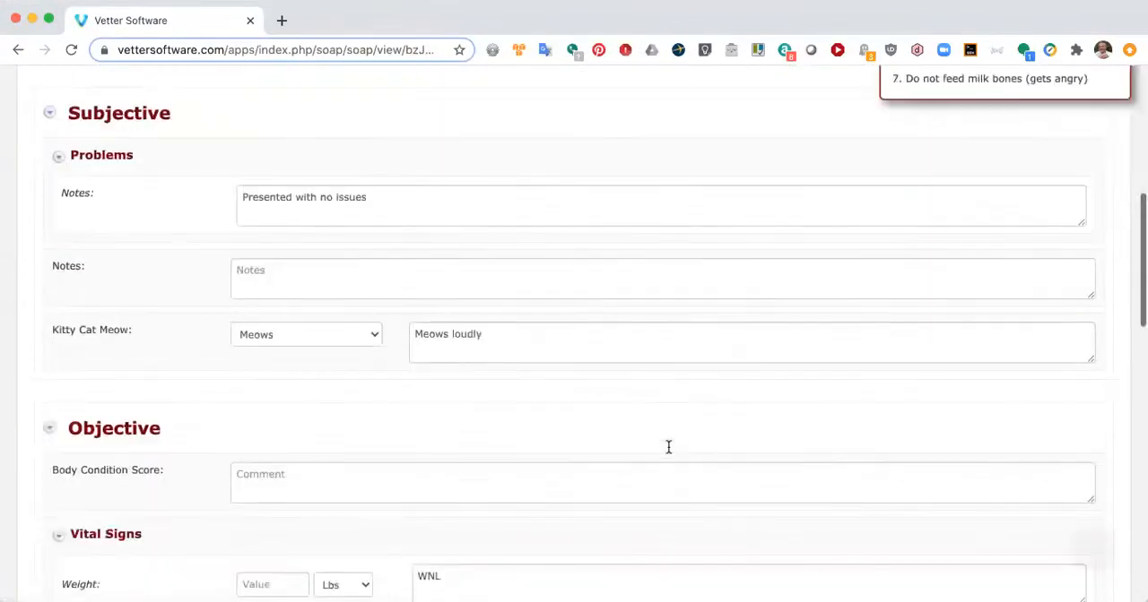
pyautogui.scroll(-5, 669, 451)
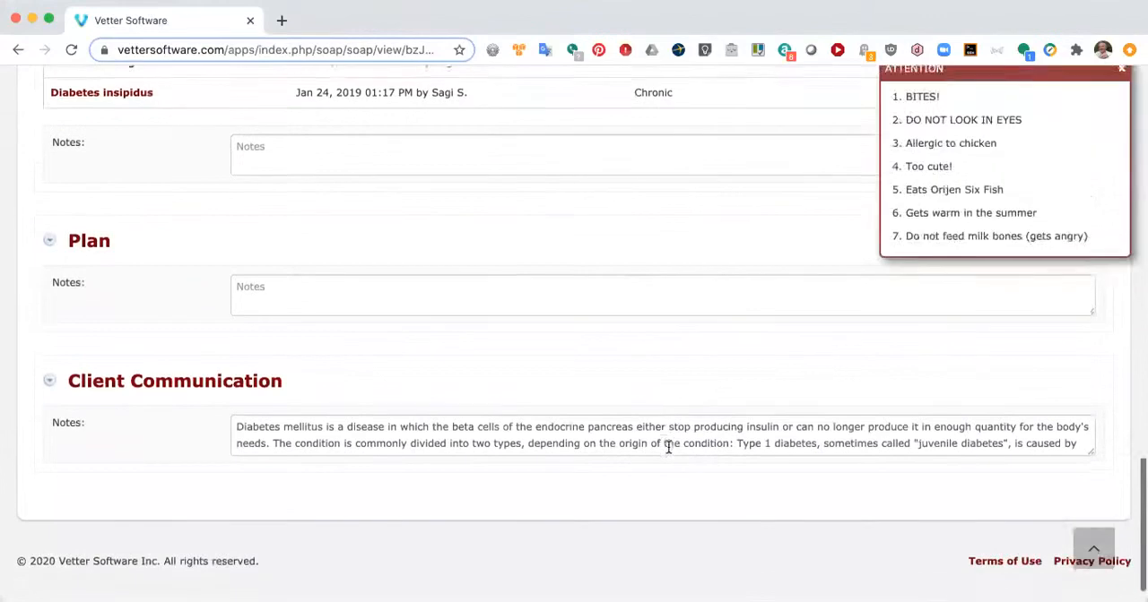
pyautogui.click(736, 438)
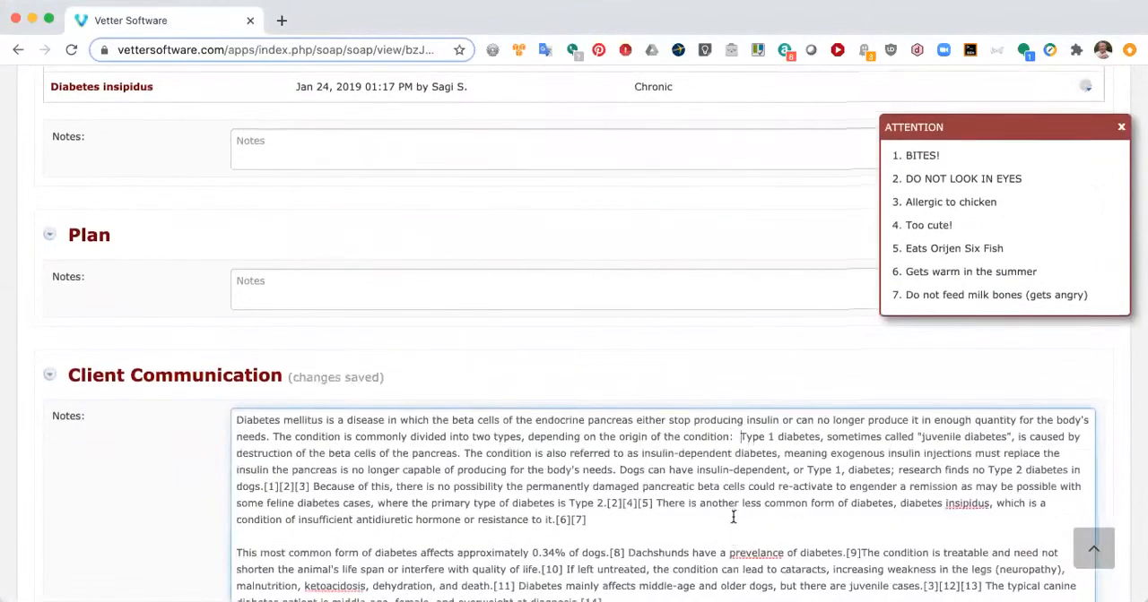
pyautogui.scroll(-2, 733, 517)
pyautogui.scroll(-2, 733, 516)
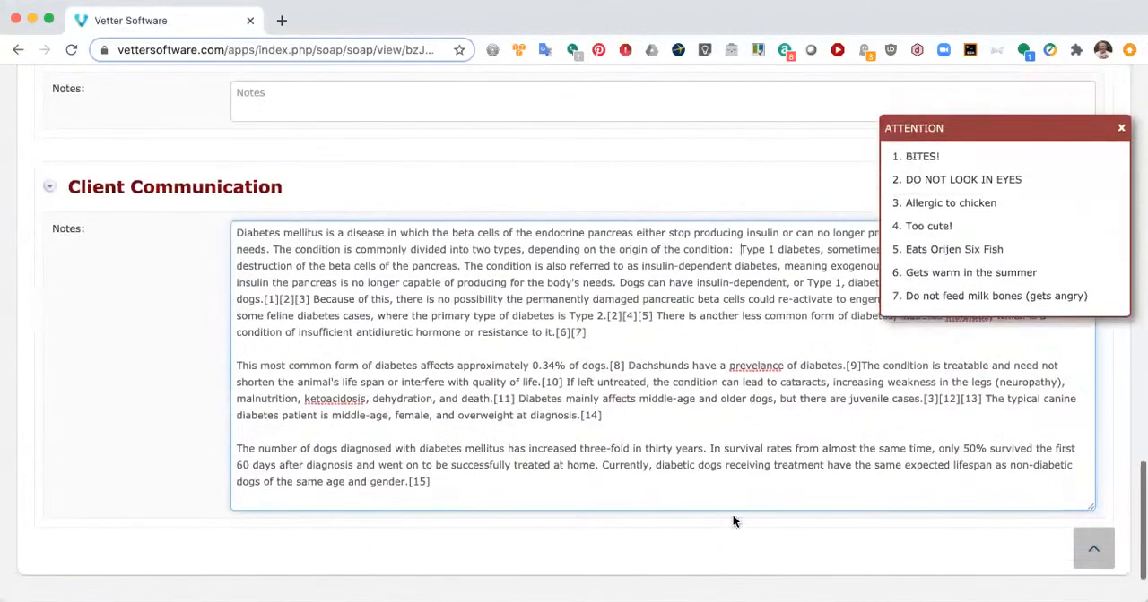
# Step: Open the owner's client record from the note in a new browser tab and view its communications
pyautogui.scroll(20, 731, 521)
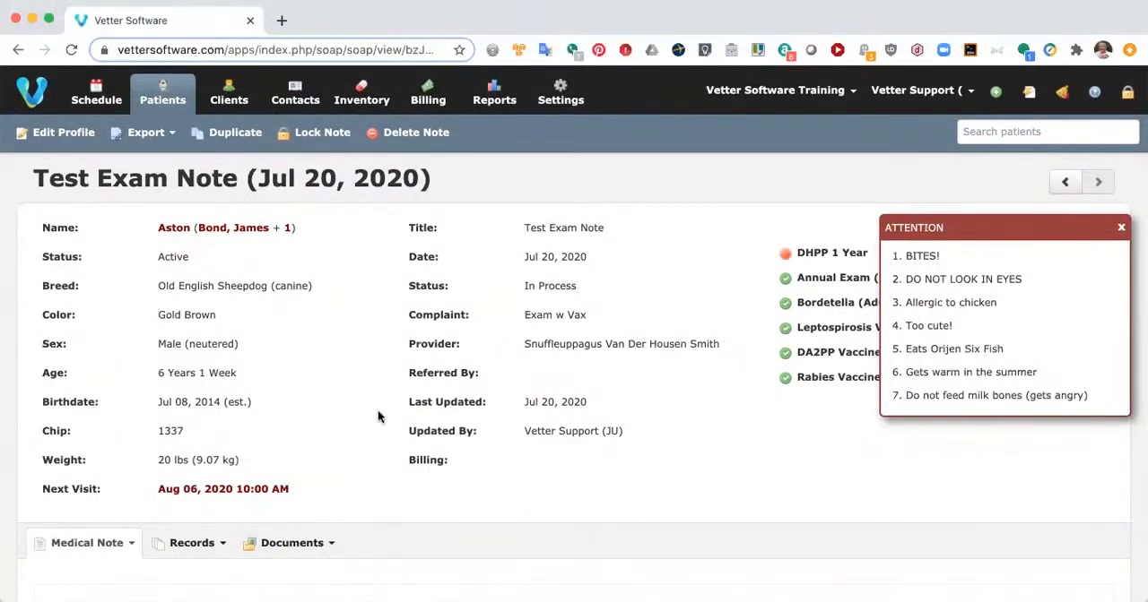
pyautogui.moveTo(215, 235)
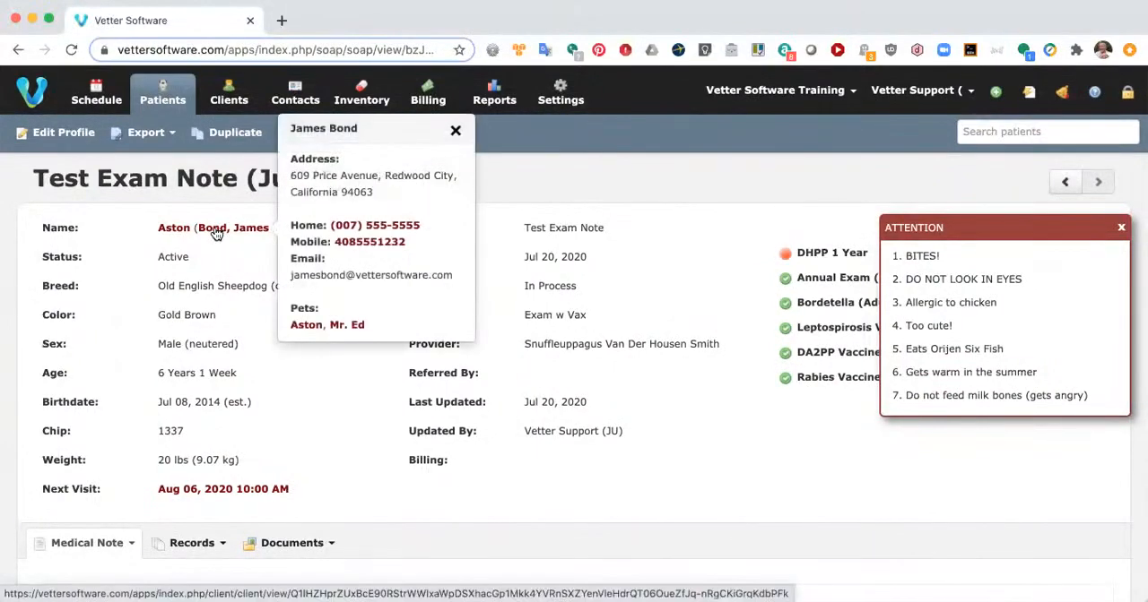
pyautogui.keyDown('super'); pyautogui.click(214, 235); pyautogui.keyUp('super')
pyautogui.click(310, 16)
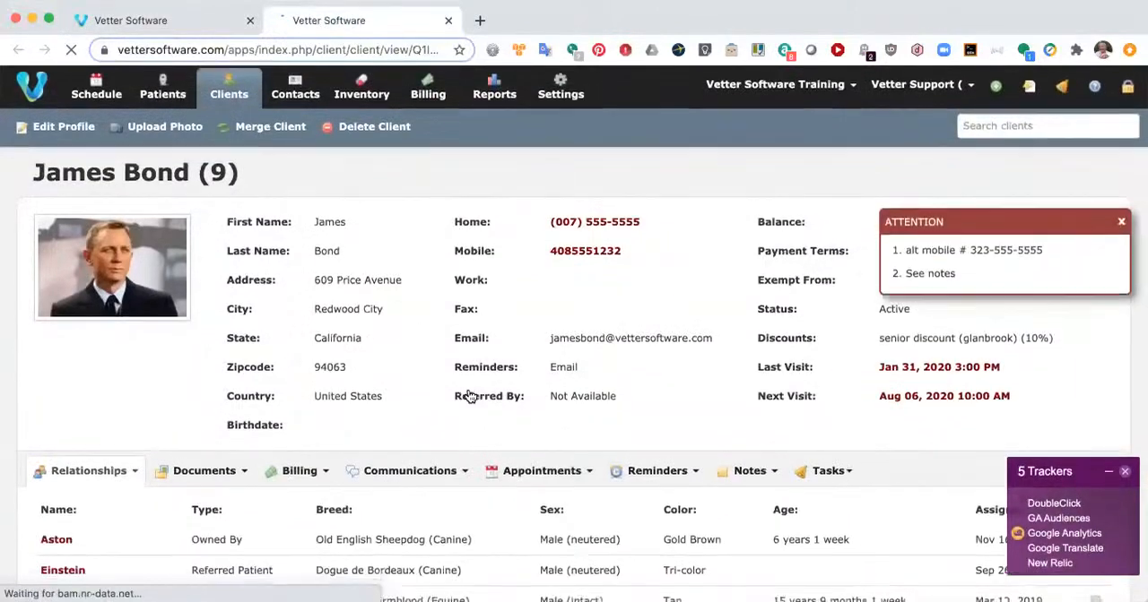
pyautogui.scroll(-2, 469, 358)
pyautogui.click(439, 383)
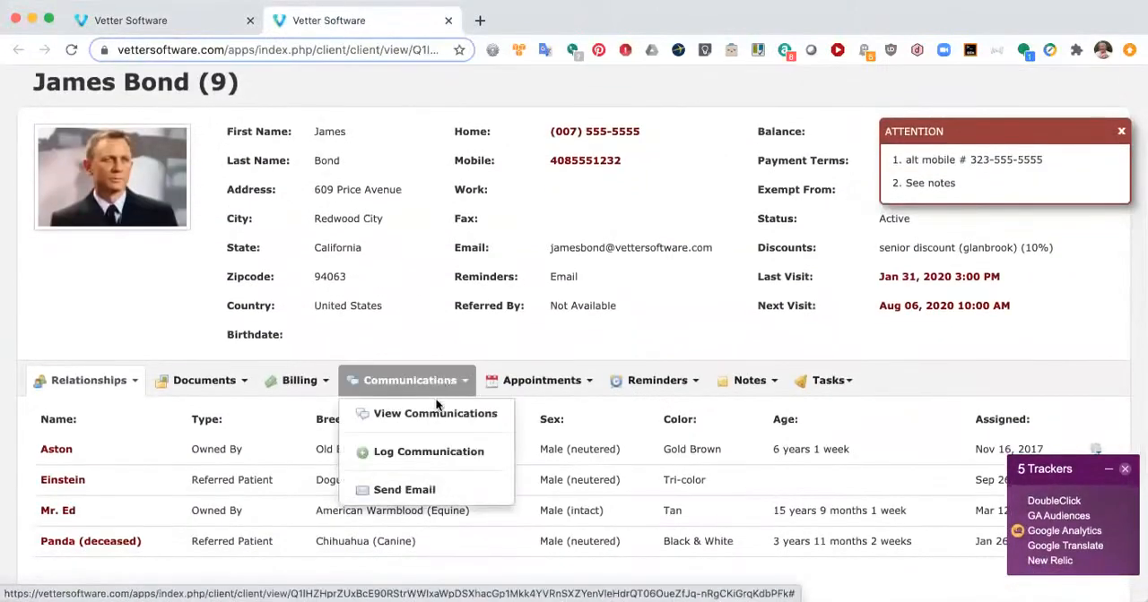
pyautogui.click(436, 415)
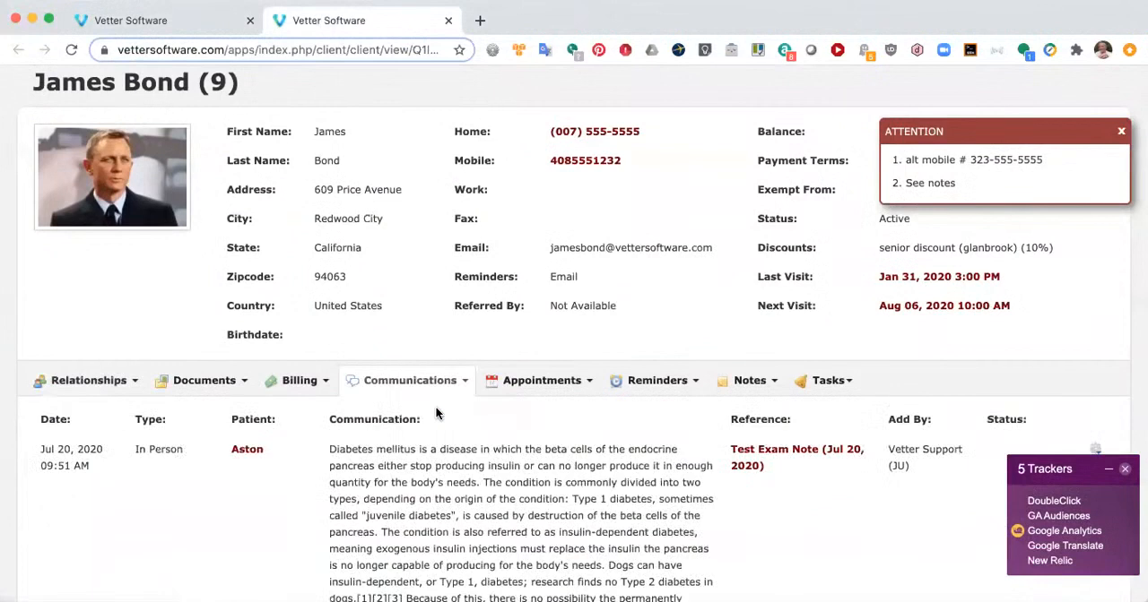
# Step: Review the communication logged from the Test Exam Note, and close the client record's tab
pyautogui.scroll(-3, 487, 484)
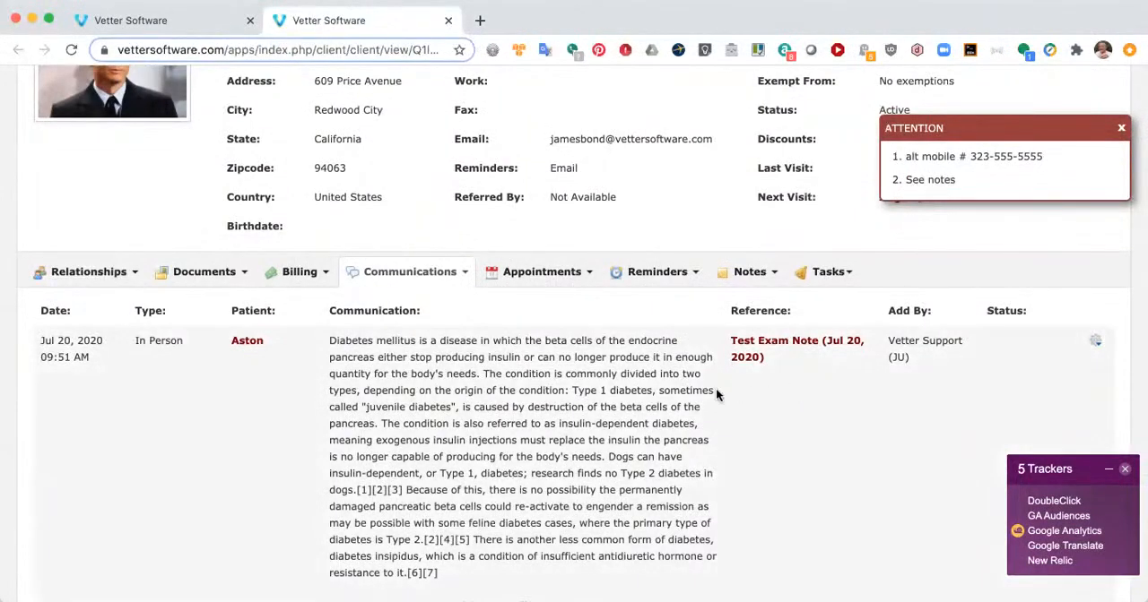
pyautogui.scroll(-3, 506, 471)
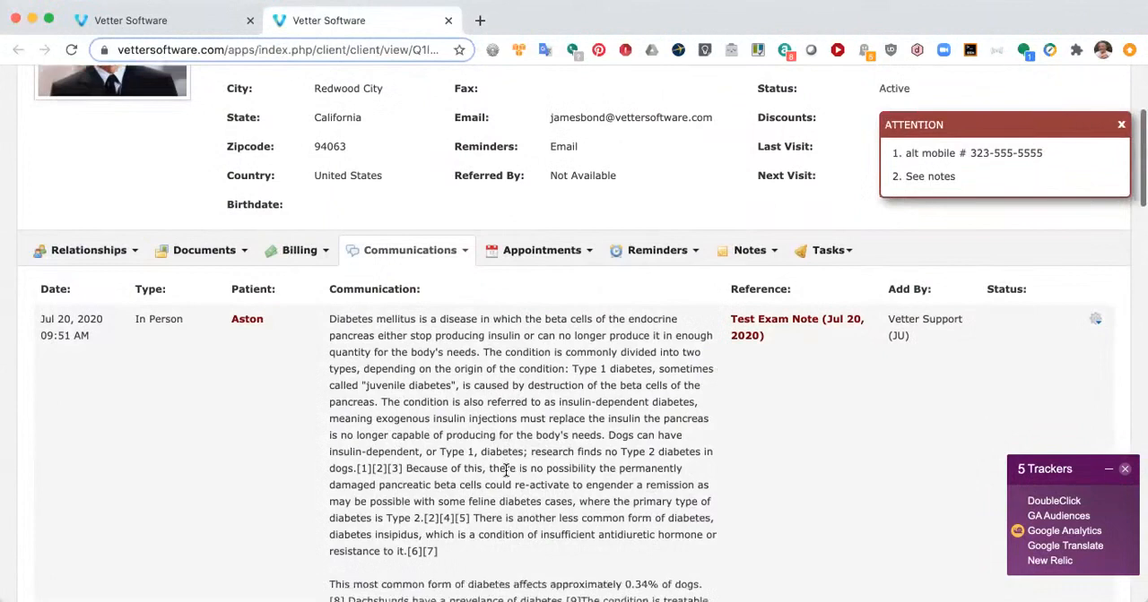
pyautogui.scroll(6, 506, 476)
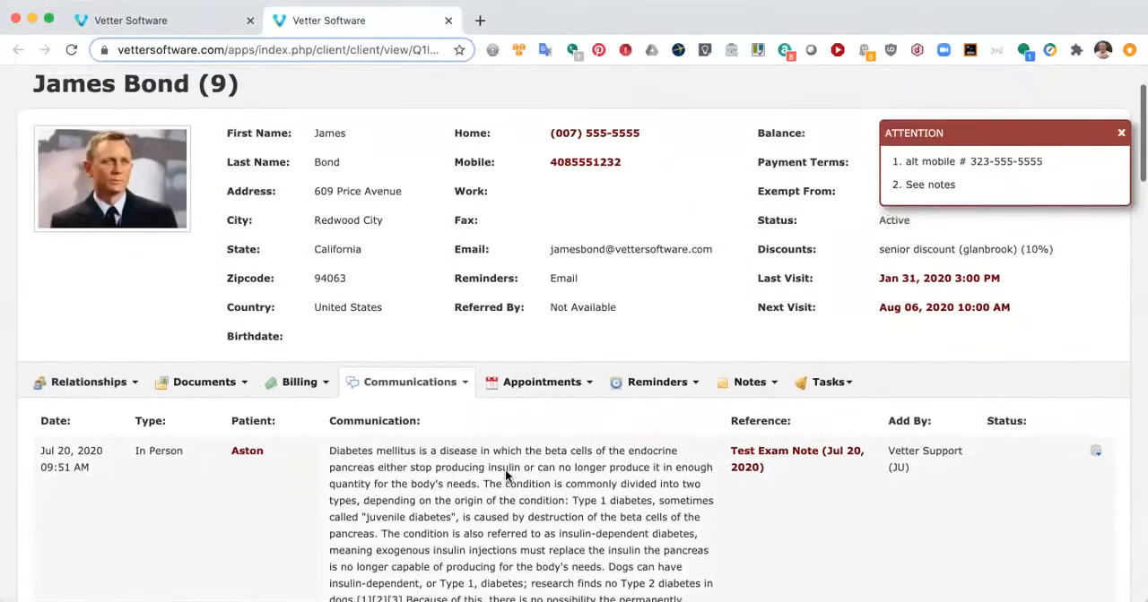
pyautogui.scroll(2, 507, 469)
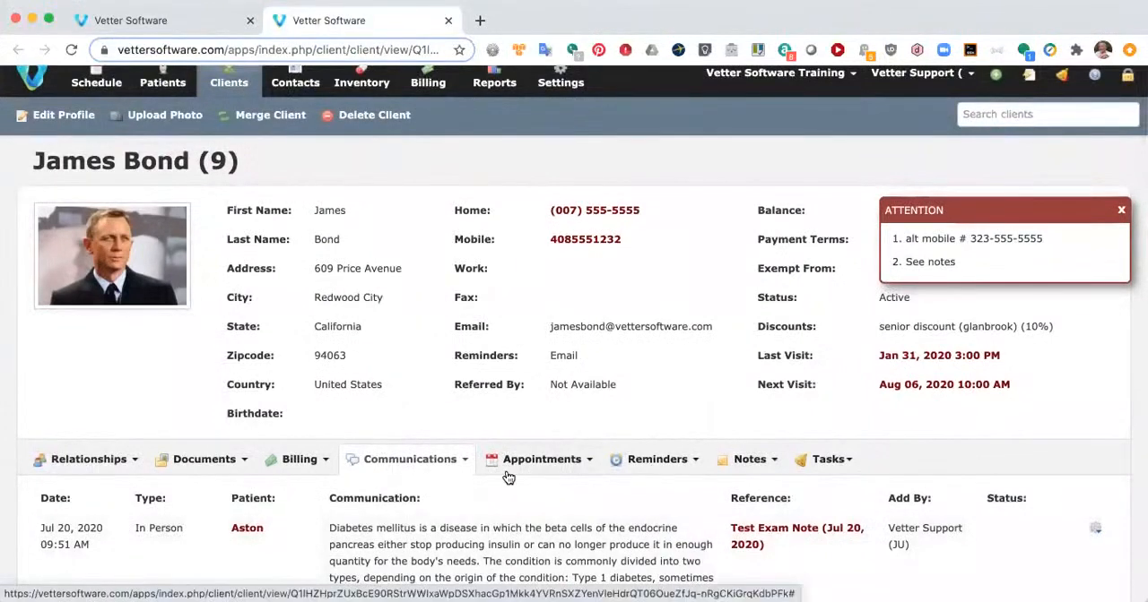
pyautogui.click(448, 20)
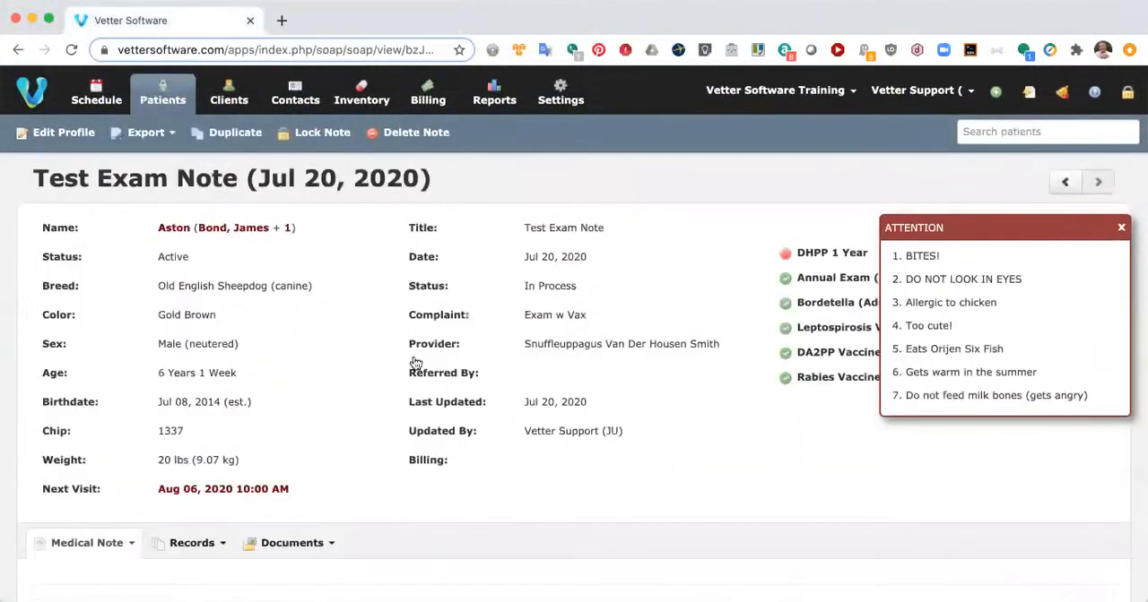
pyautogui.scroll(-1, 415, 363)
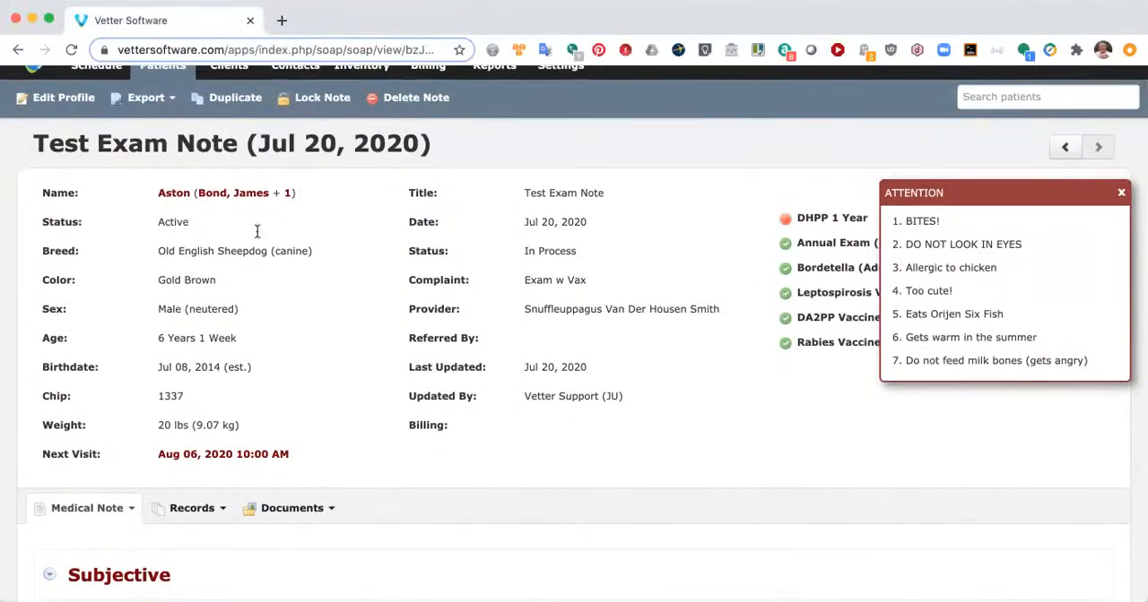
pyautogui.moveTo(236, 198)
pyautogui.scroll(-5, 435, 434)
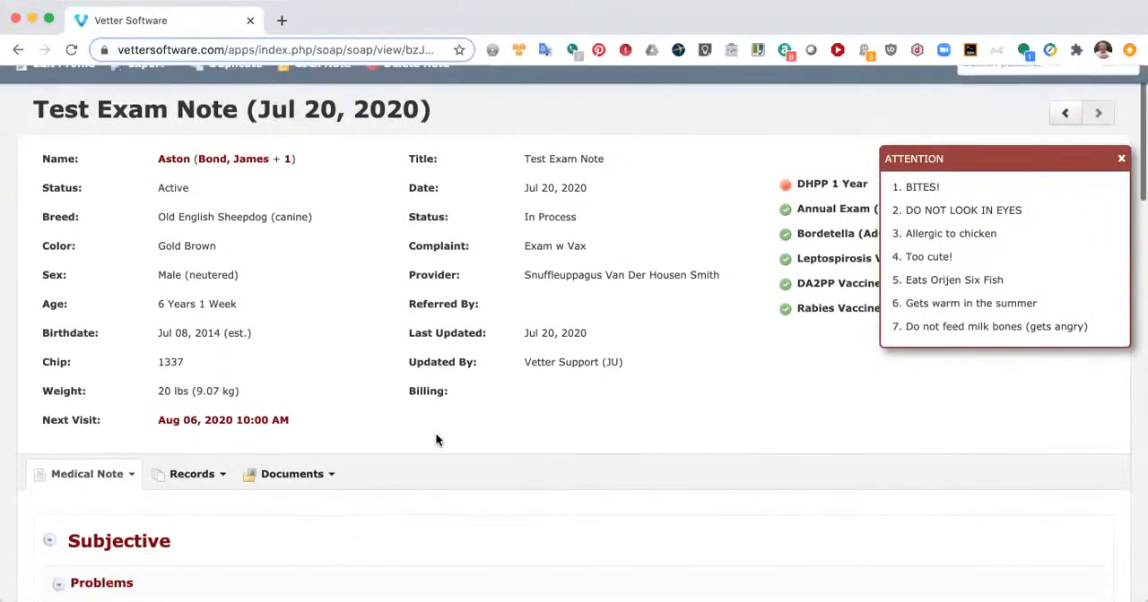